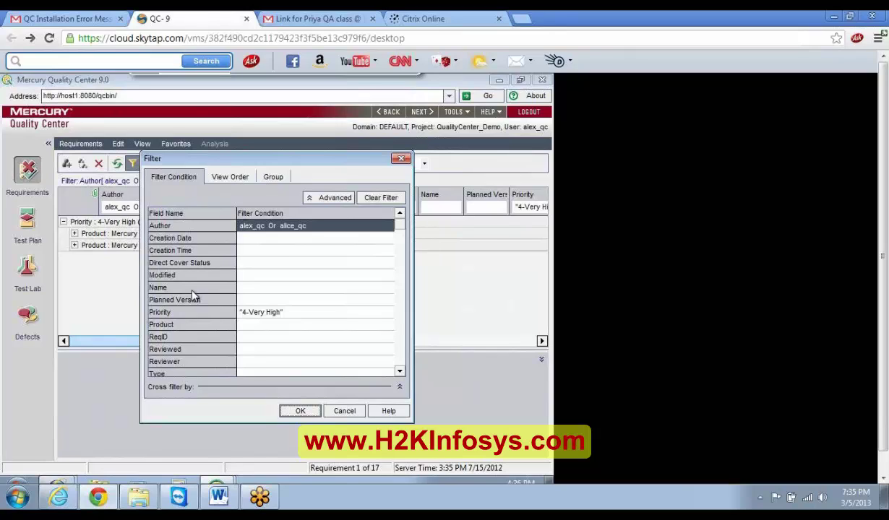
- Apply the requirements filter for the two chosen authors and 4-Very High priority, and browse the grouped requirements
click(300, 411)
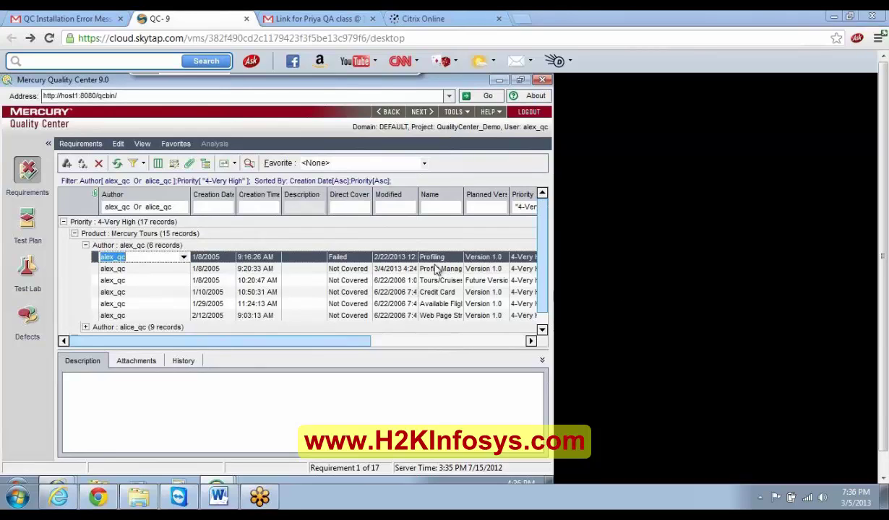
click(540, 294)
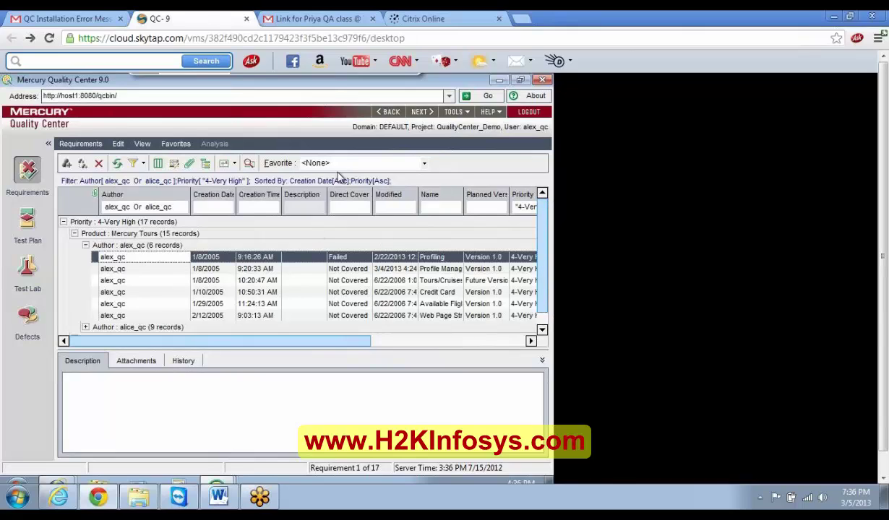
- Remove all sorted fields from the requirements filter's view order and select the Creation Date field
click(132, 163)
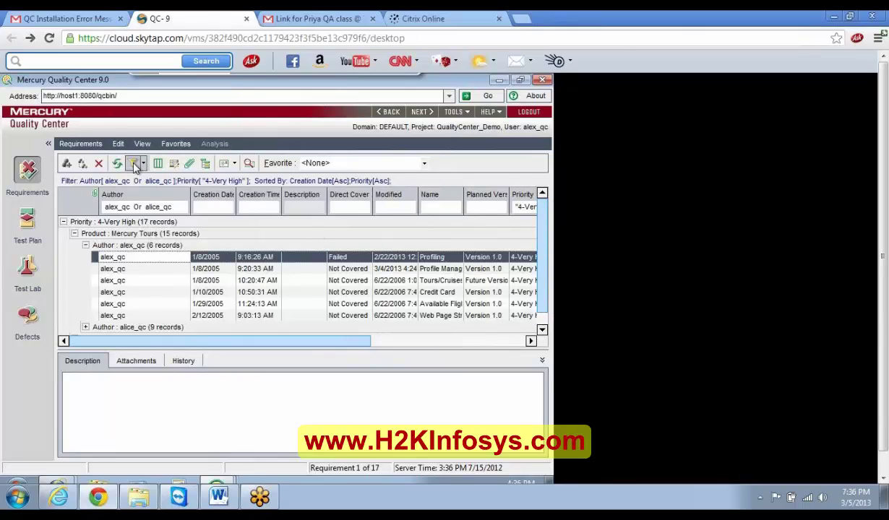
click(277, 292)
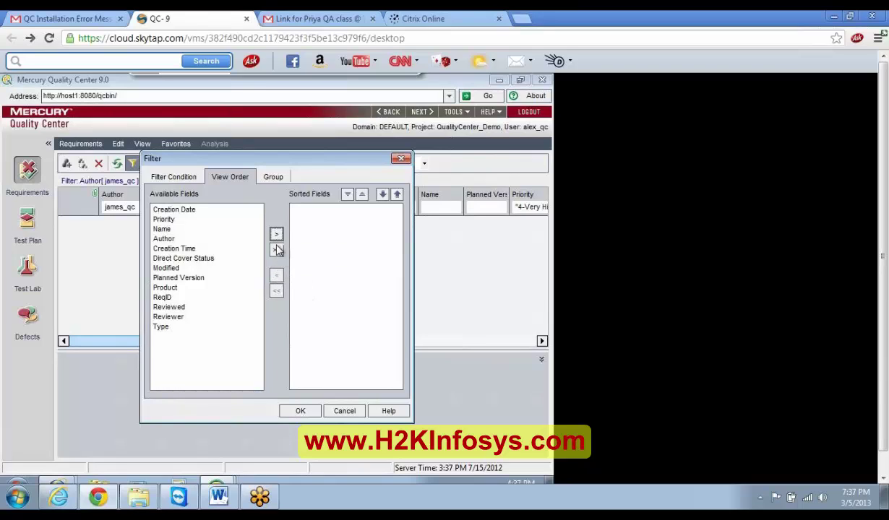
click(190, 212)
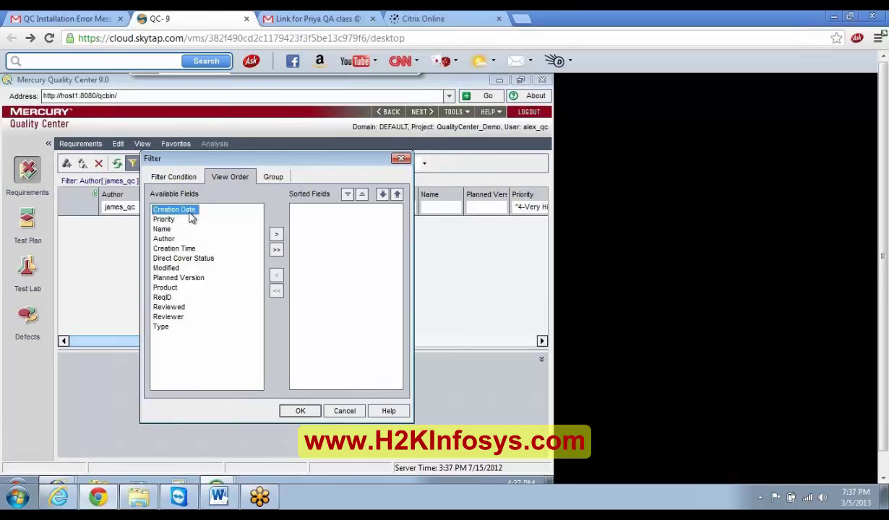
- Switch to the Quality Center session in TeamViewer and examine the Filter/Sort commands of the Requirements module
key(alt+Tab)
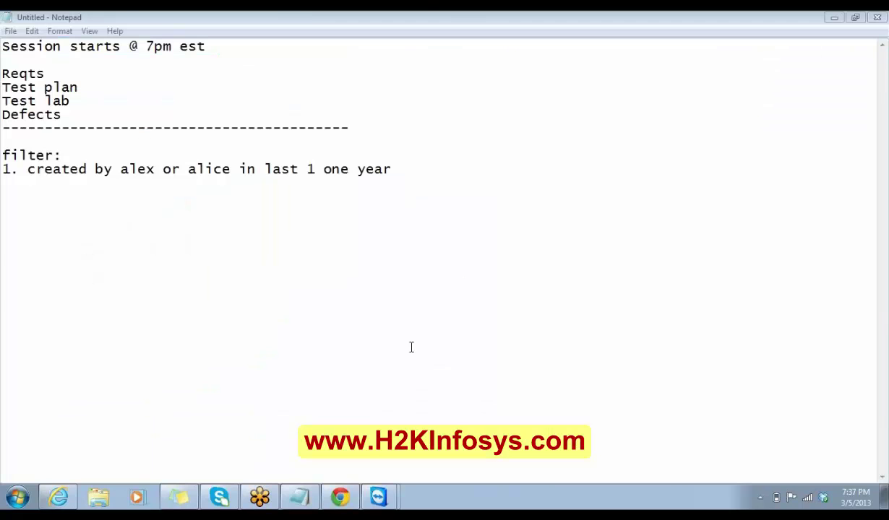
mouse_move(379, 482)
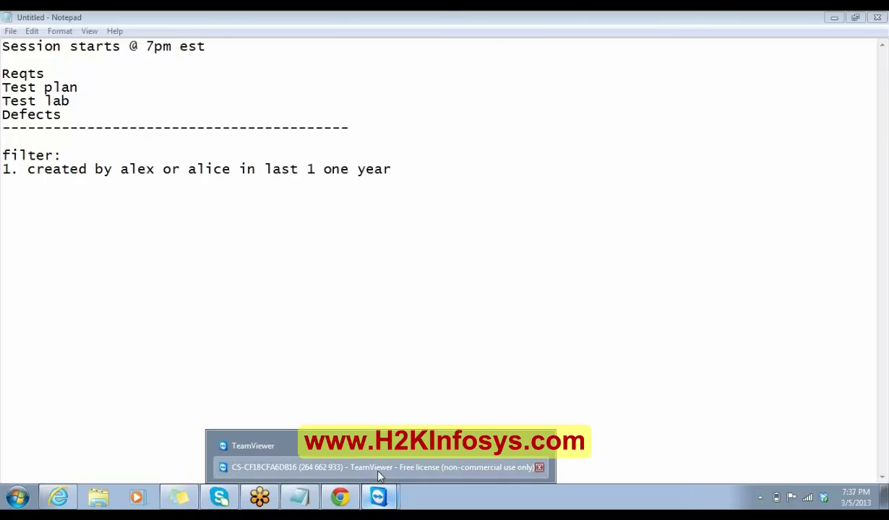
click(363, 467)
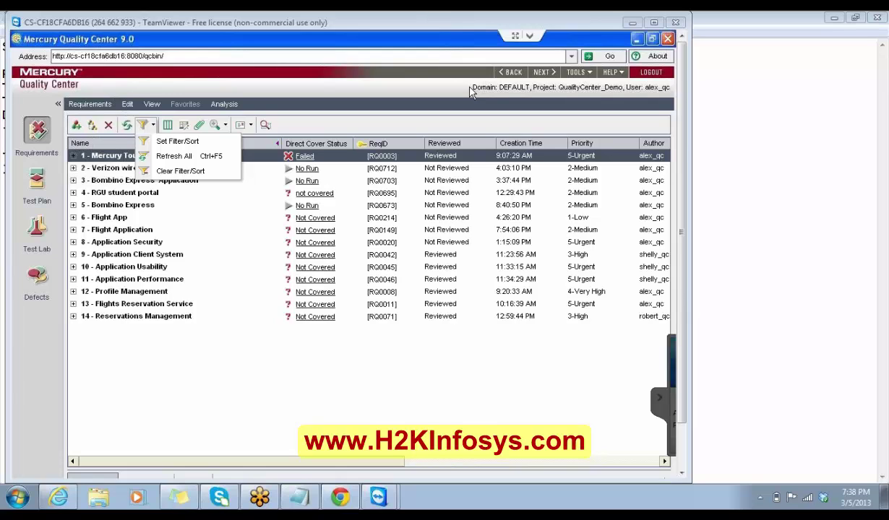
click(151, 103)
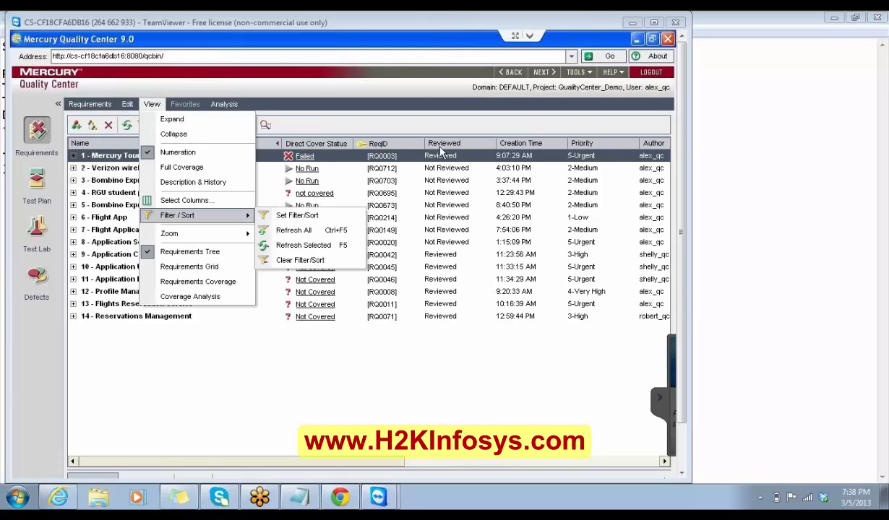
click(159, 358)
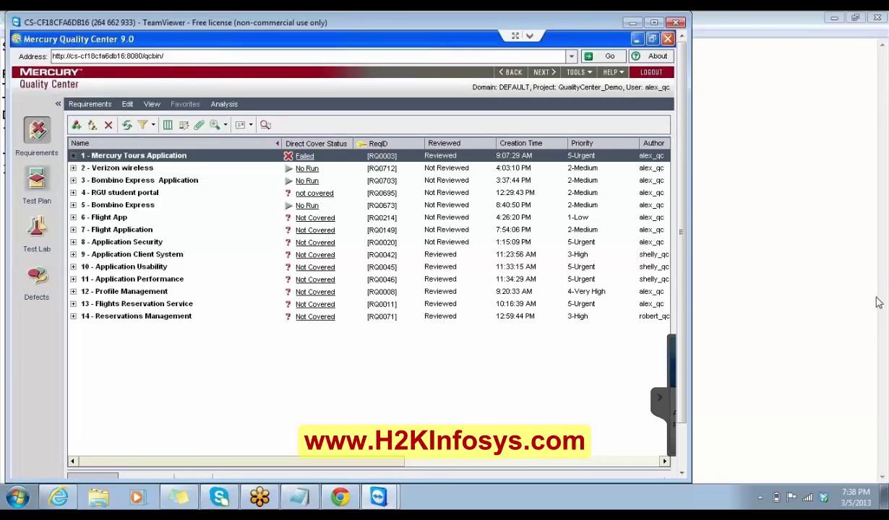
- Switch to the Notepad notes and add "- Test case" after "Test plan"
click(725, 468)
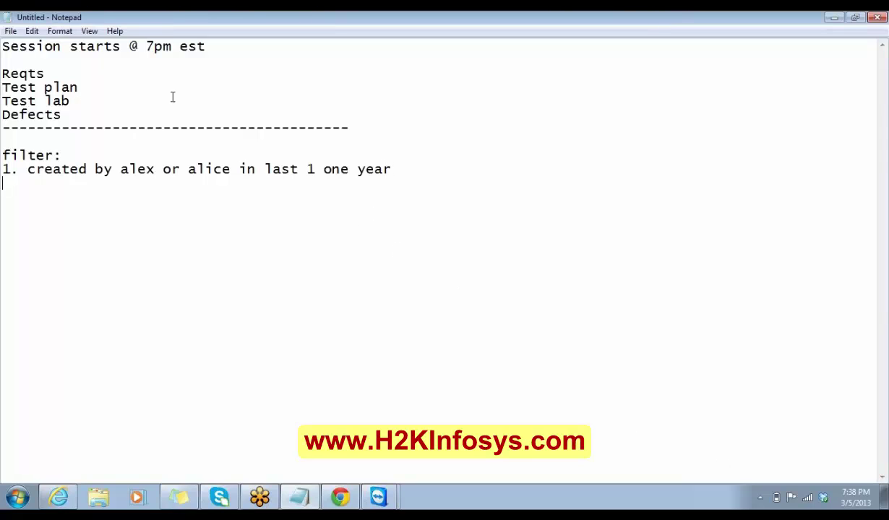
click(96, 87)
text(-)
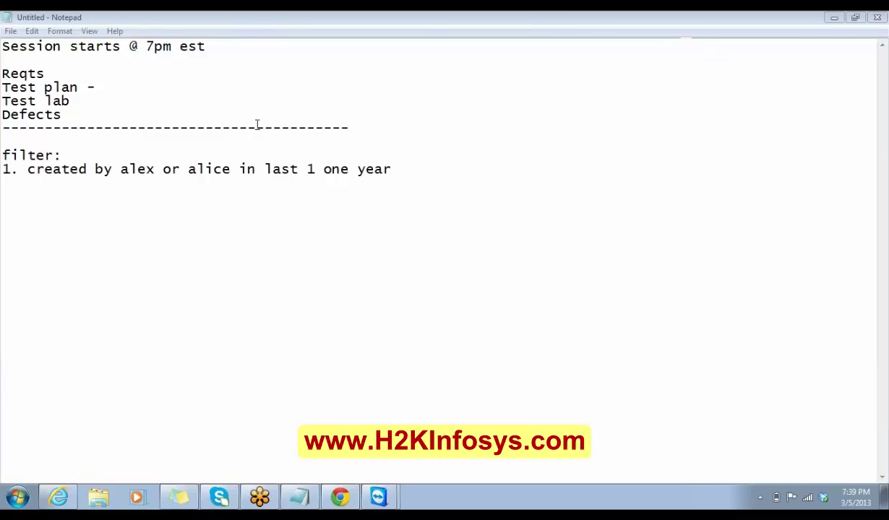
click(113, 88)
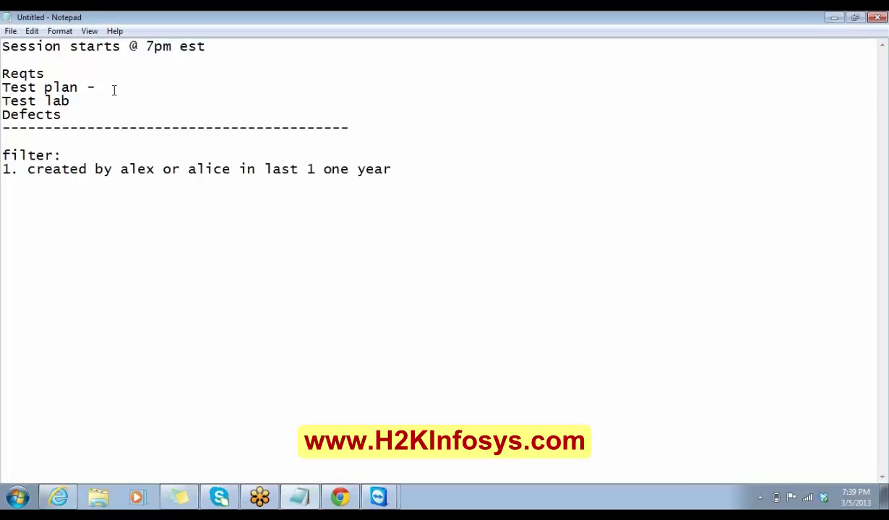
text(Test case)
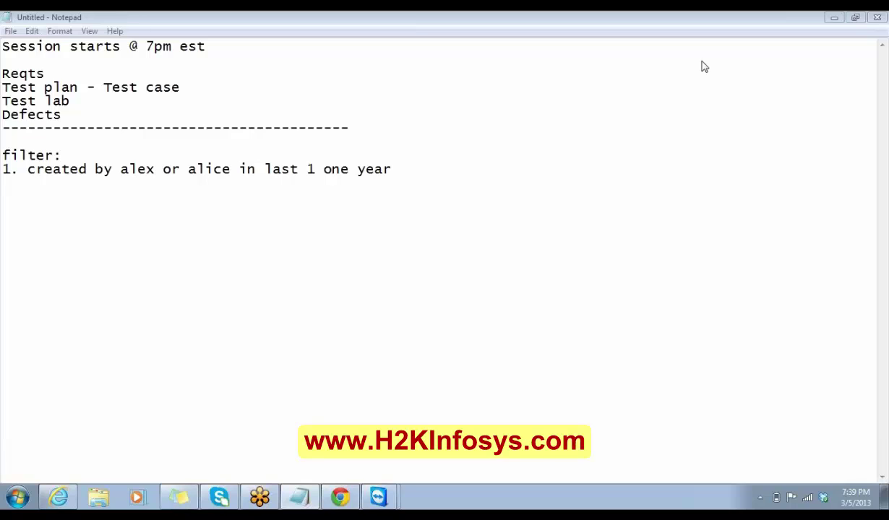
click(601, 138)
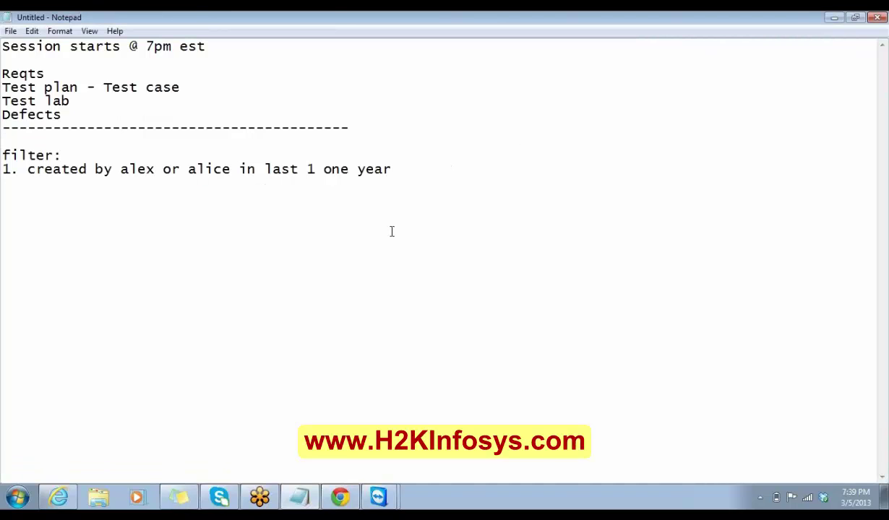
- Switch back to the Quality Center session in TeamViewer and open the Test Plan module
click(378, 496)
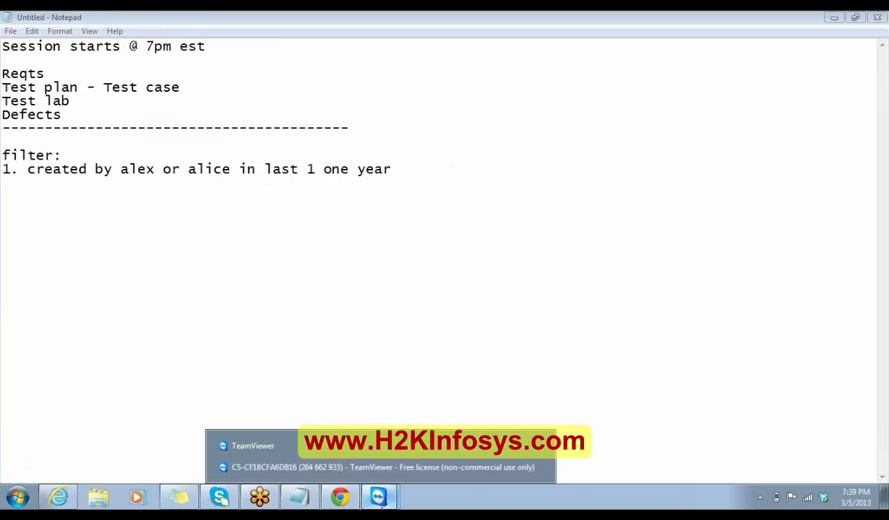
click(381, 467)
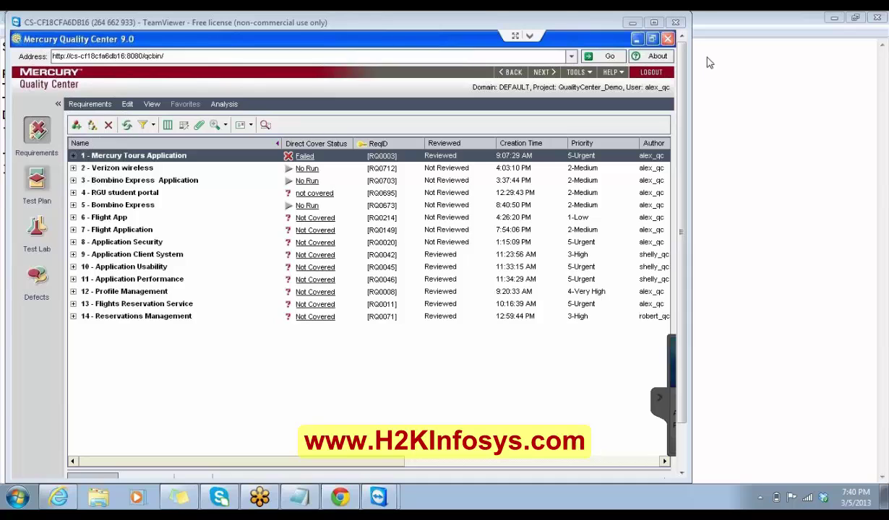
click(37, 185)
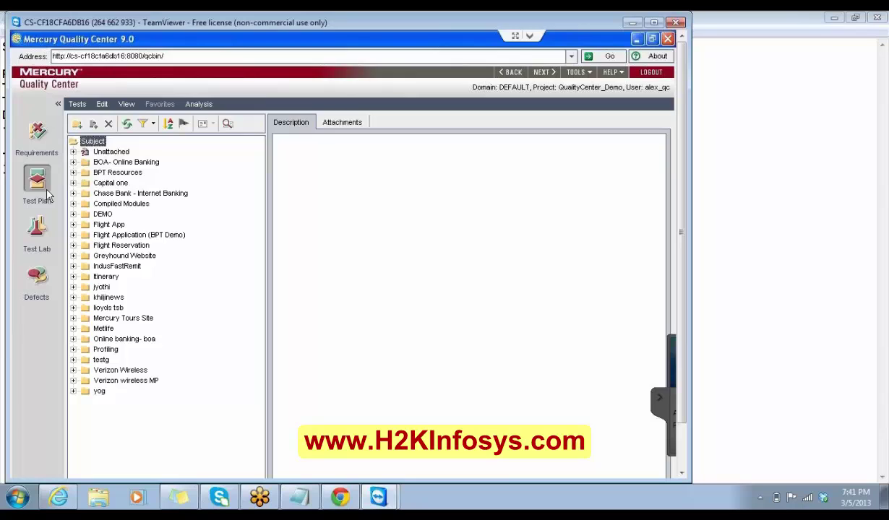
- Create a new test plan folder named "Bombino Express" under Subject
click(76, 125)
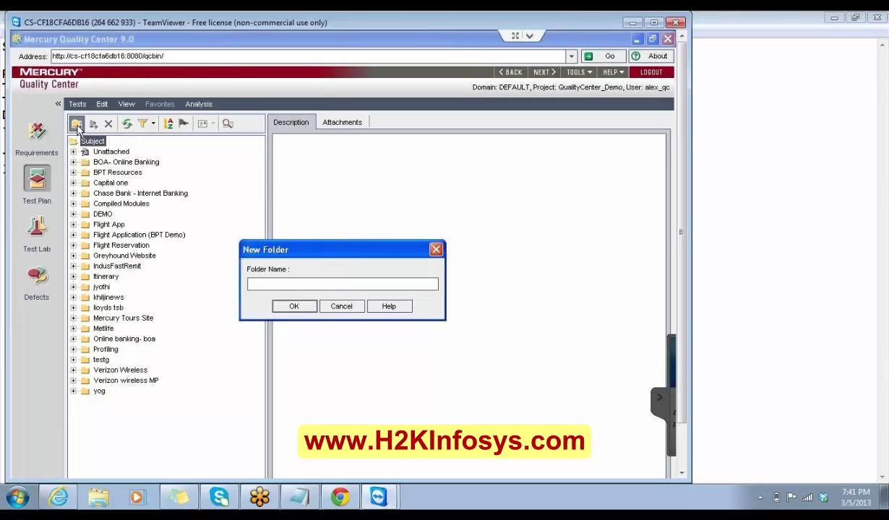
text(Bombino Express)
click(293, 306)
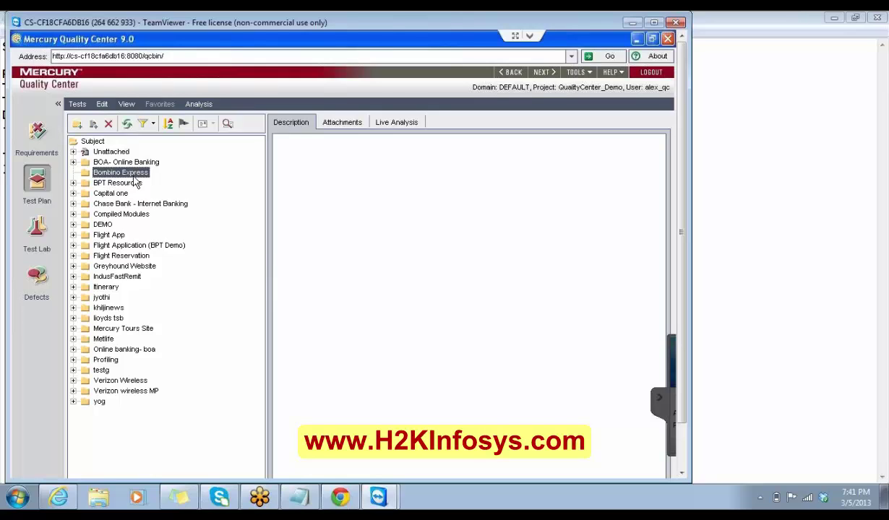
- Create a MANUAL test named "Bombino Express home page load" in the Bombino Express folder
click(93, 125)
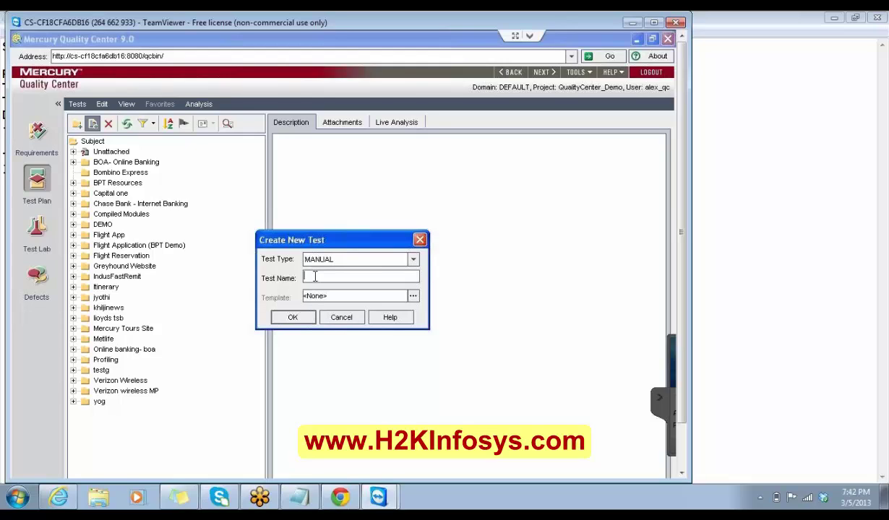
text(Bombino Express home pa)
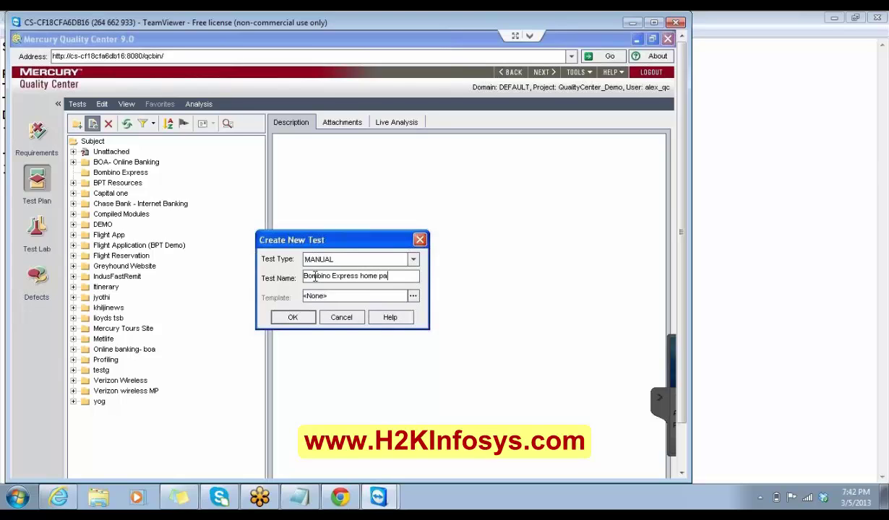
text(ge load)
click(283, 319)
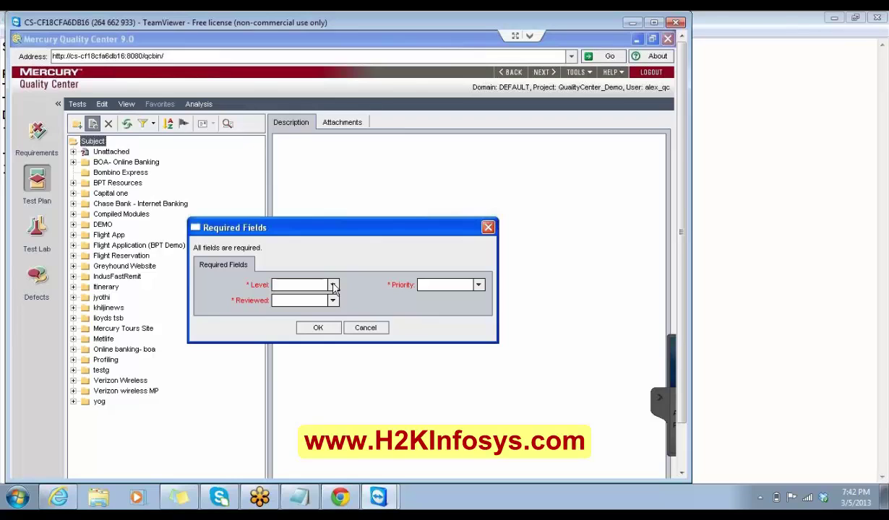
- Fill in the new test's required fields with level Basic, Not Reviewed and priority 2-Medium, and accept them
click(333, 286)
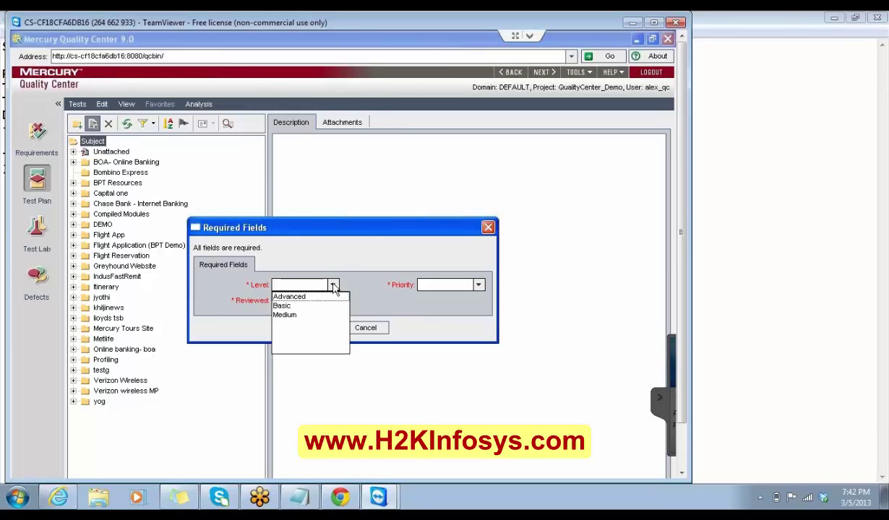
click(283, 305)
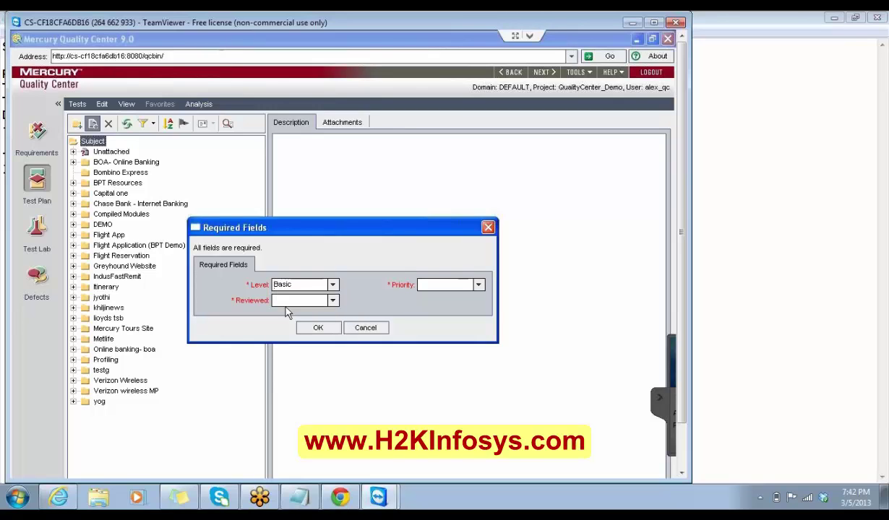
click(333, 301)
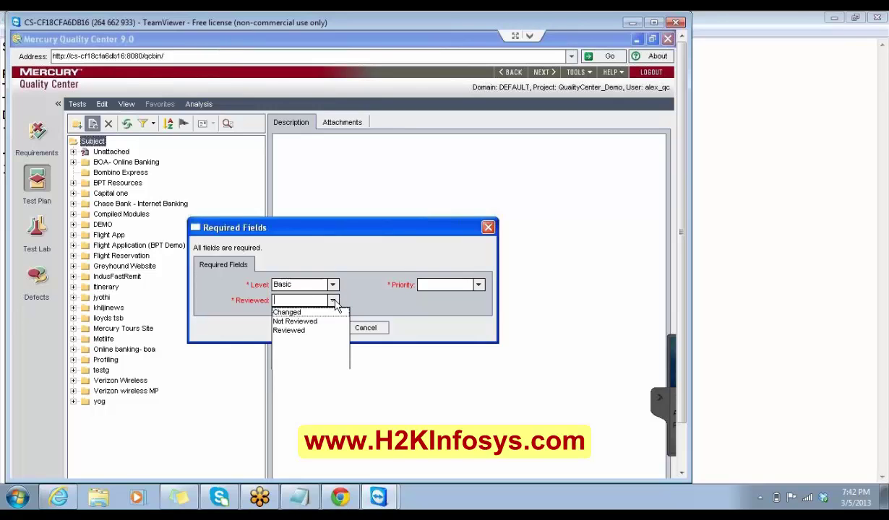
click(316, 321)
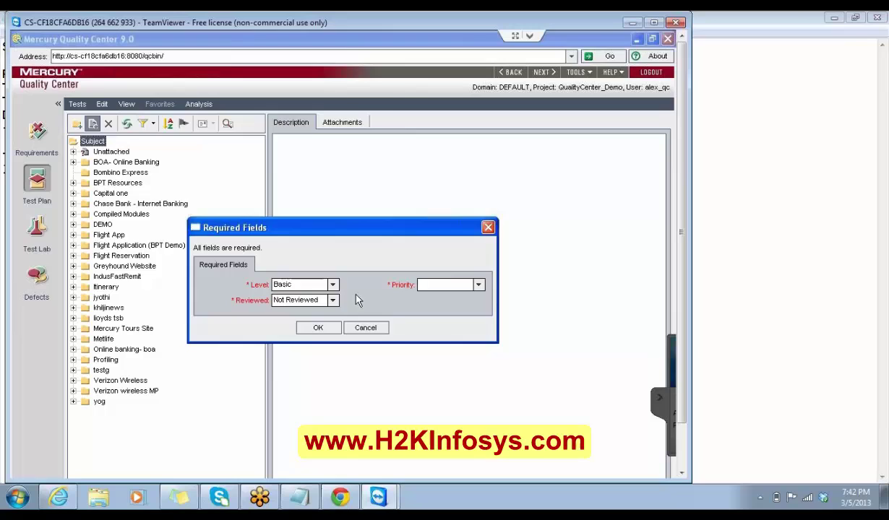
click(478, 285)
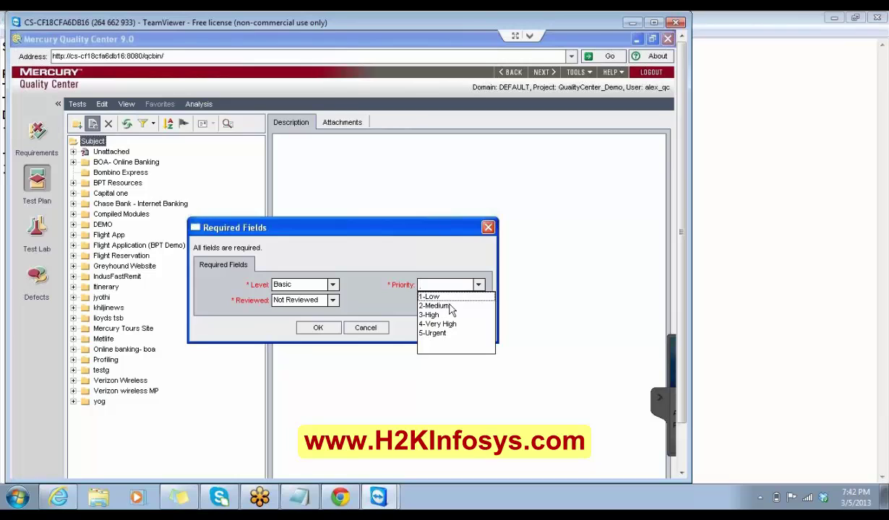
click(442, 307)
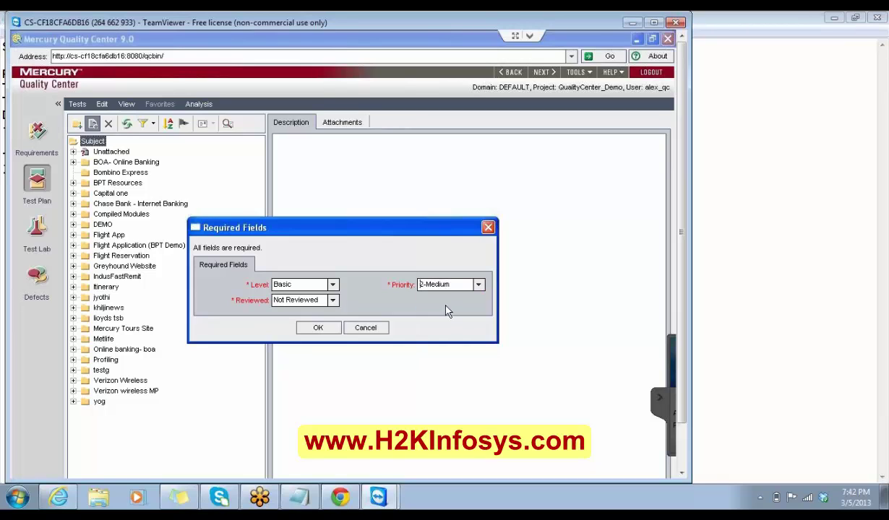
click(318, 328)
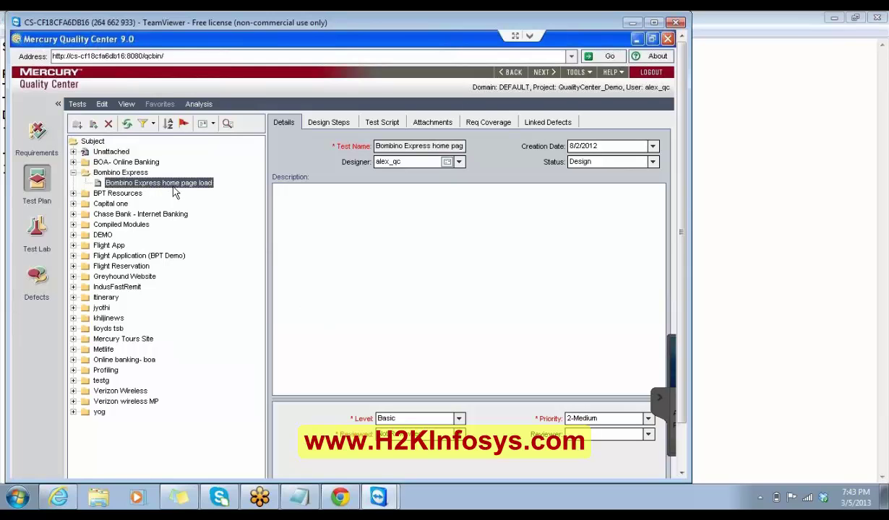
- Enter "Tests the Bombino Express home page load" as the test's description
click(298, 208)
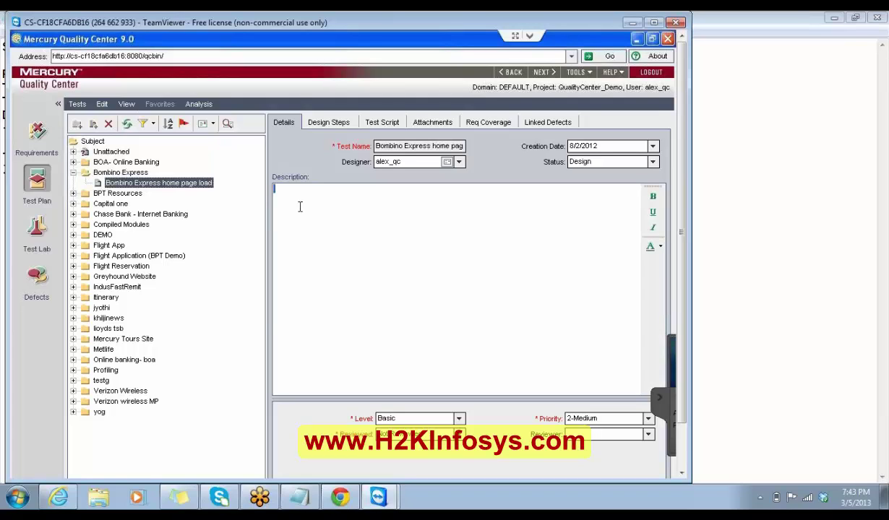
text(The)
key(BackSpace)
key(BackSpace)
key(BackSpace)
key(BackSpace)
text(Tests the BombinoEx)
key(BackSpace)
key(BackSpace)
text(Express ho)
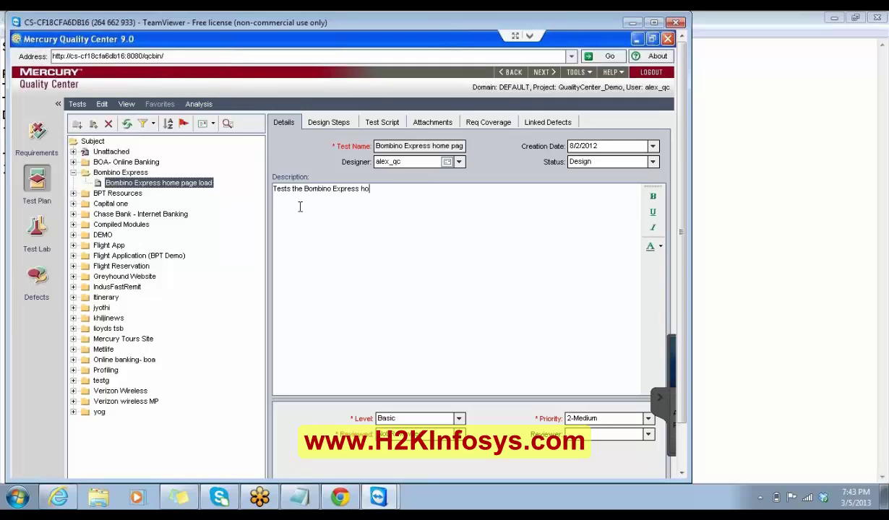
text(me page load)
- Add a design step named "BE_HomePgLoad" to the Bombino Express home page load test
click(317, 121)
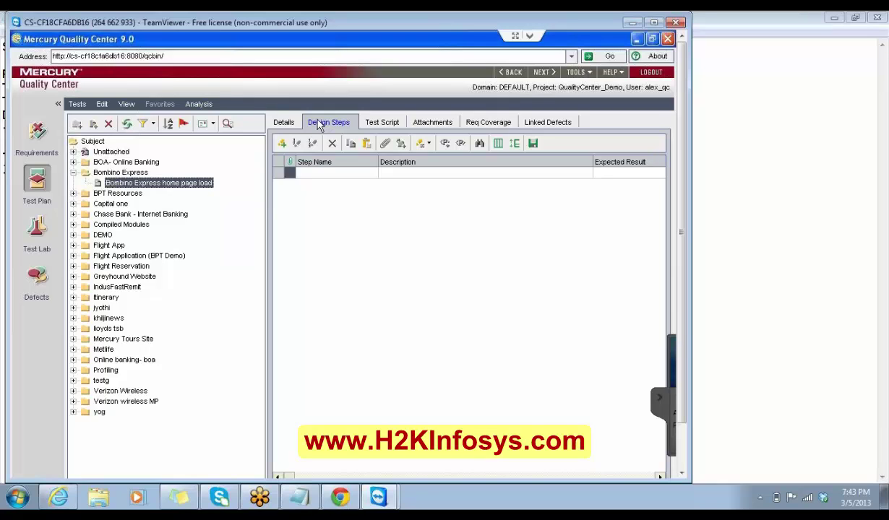
click(281, 144)
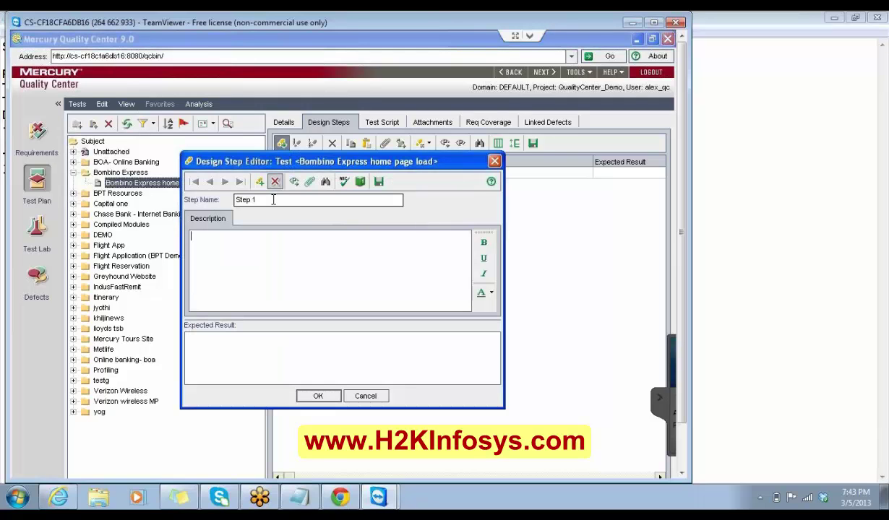
key(BackSpace)
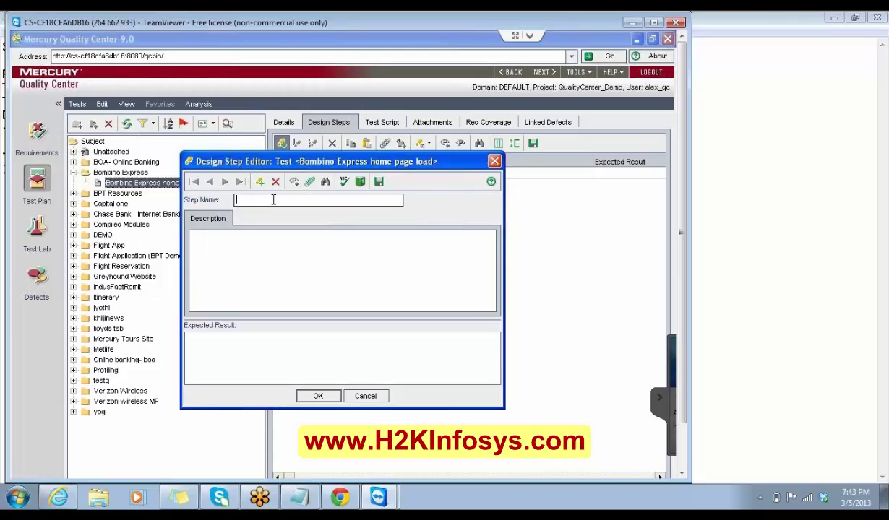
text(BE_HomePgLoad)
- Enter the headings "Precondition", "Test Step" and "Test data" on separate lines of the step's description and make them bold
click(260, 252)
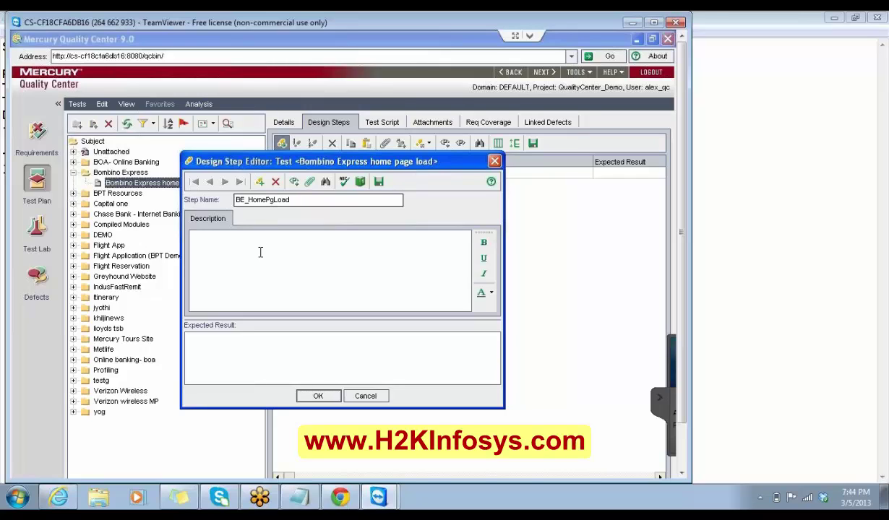
text(Precond)
text(ition )
text(Test Ste)
text(p )
text(Test data)
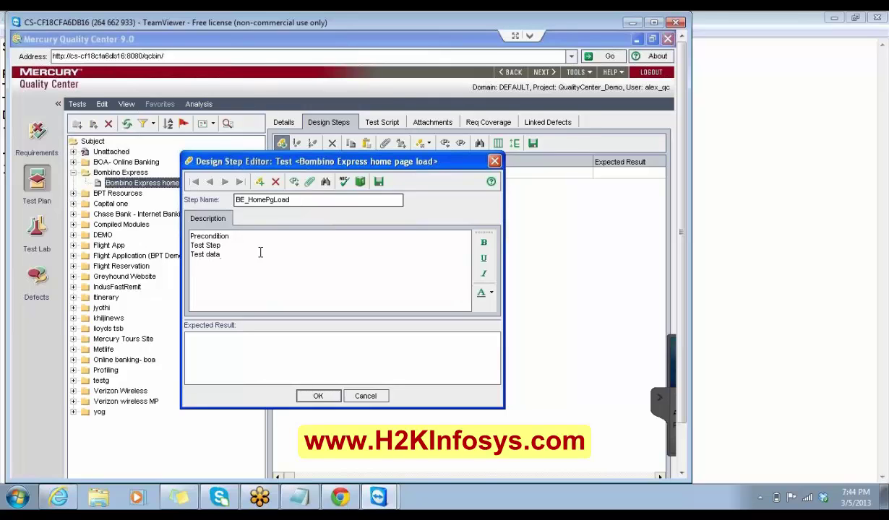
drag(232, 256, 181, 224)
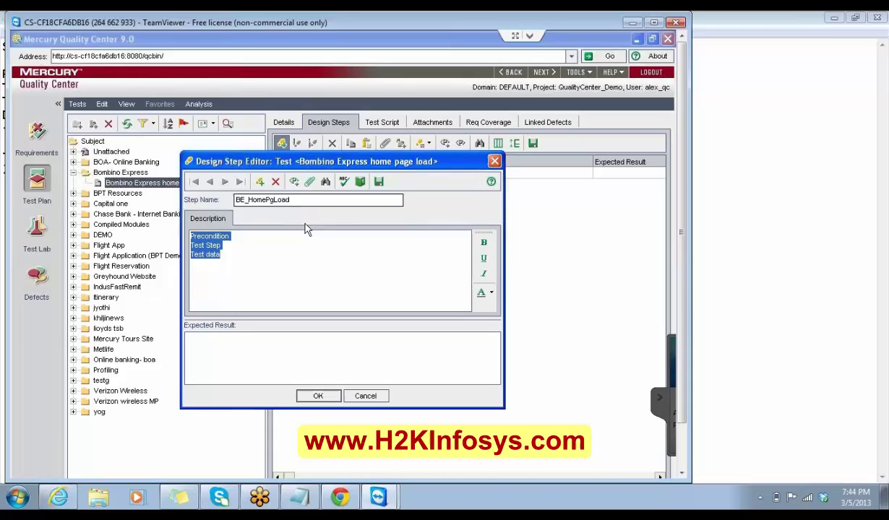
click(483, 243)
- Space out the description headings and enter "Open the Bombino express home page with url in the browser" under Test Step
click(248, 234)
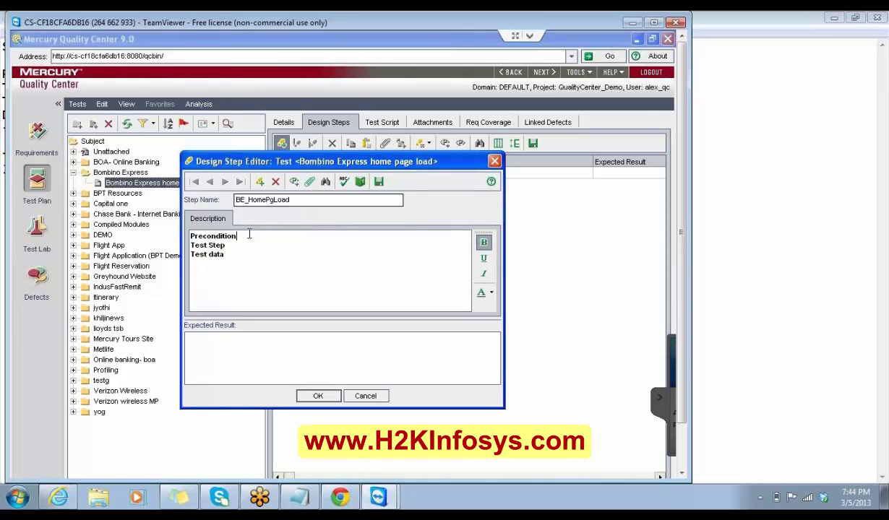
key(Return)
key(Return)
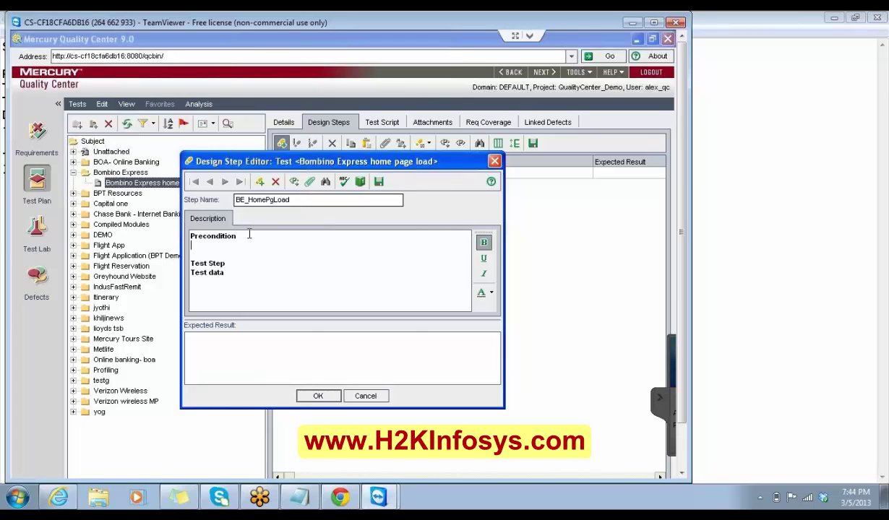
key(BackSpace)
key(Return)
text(Open the Bombino)
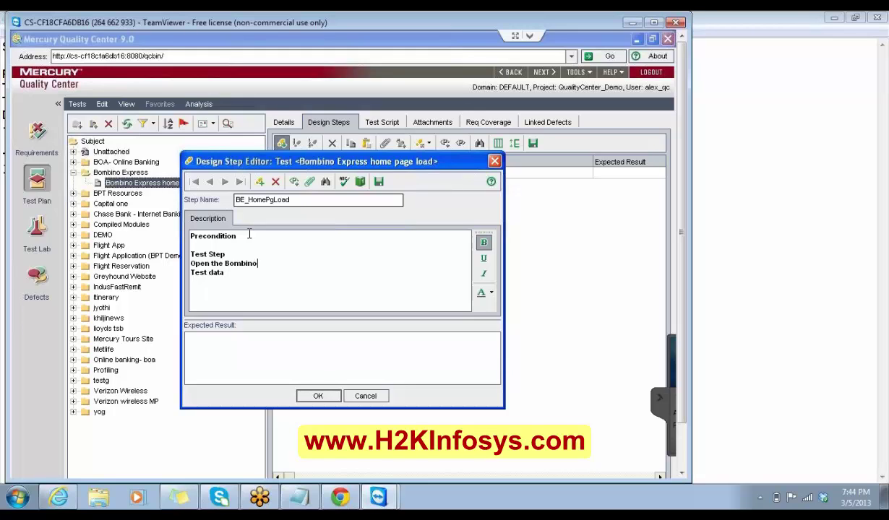
text( express home page wit)
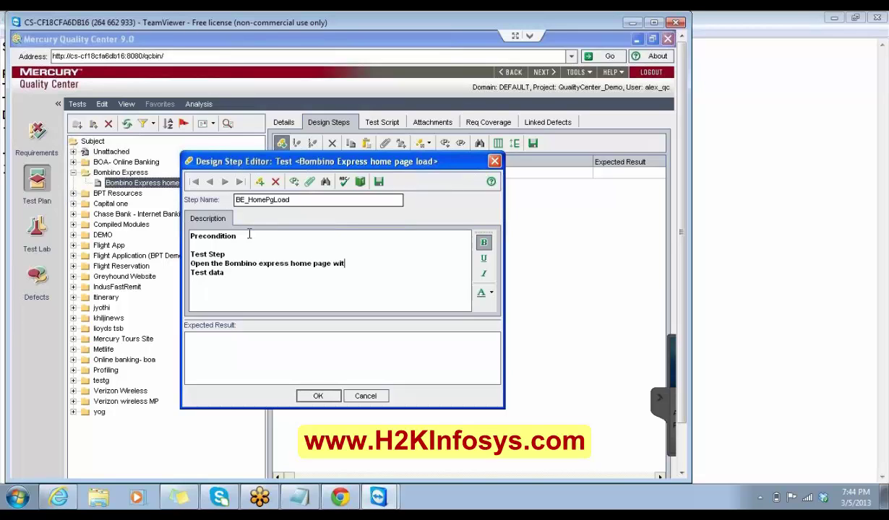
text(h url in the browser)
key(Return)
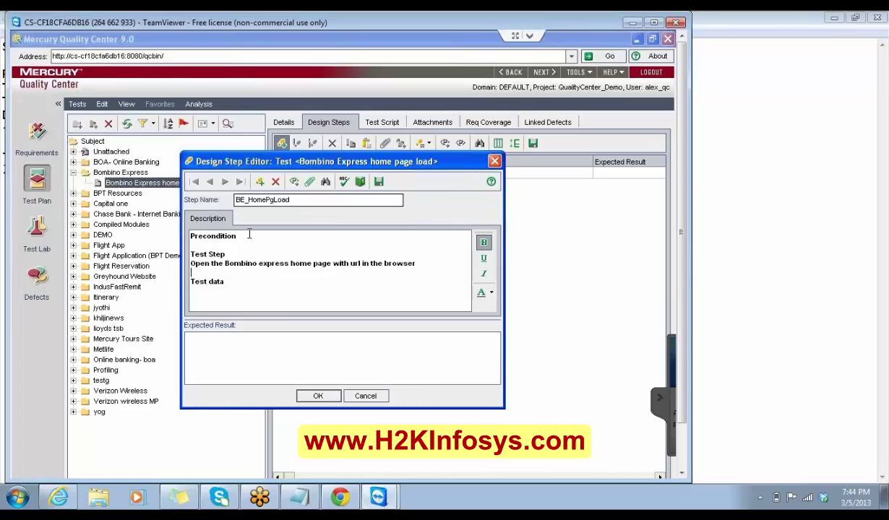
key(End)
text(URL: www.bombinoexpr)
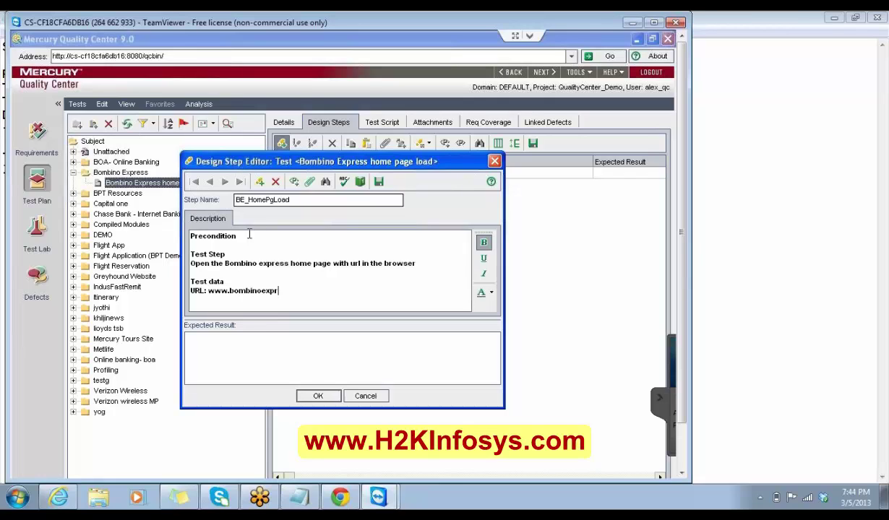
text(ess.com)
- Remove the bold formatting from the test step instruction and the URL line, keeping the headings bold
drag(192, 263, 192, 272)
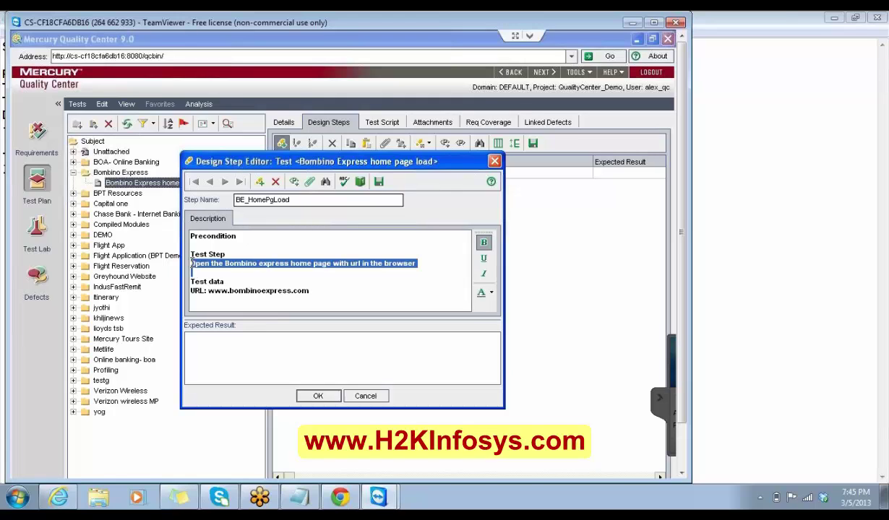
click(483, 242)
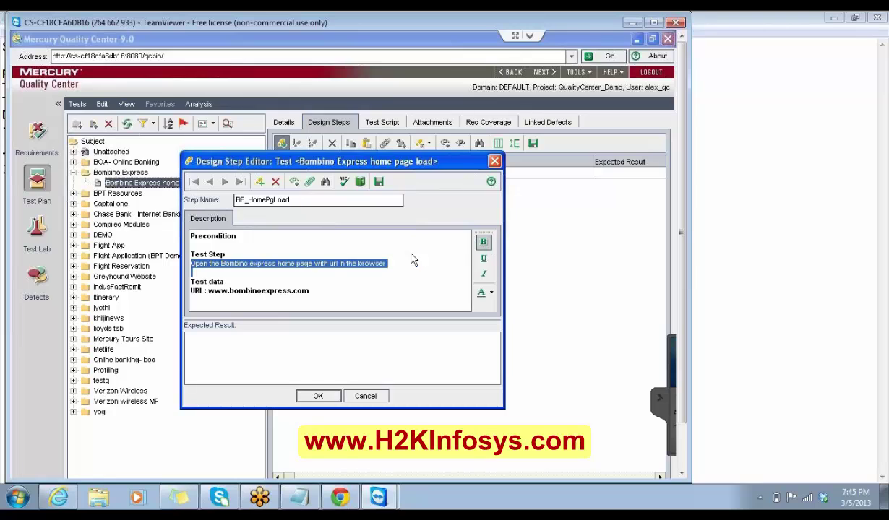
click(192, 288)
key(shift+End)
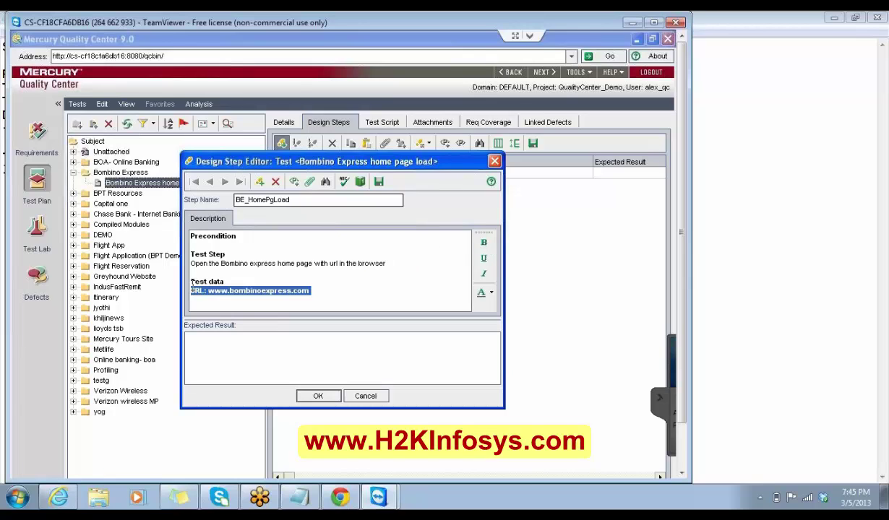
click(483, 242)
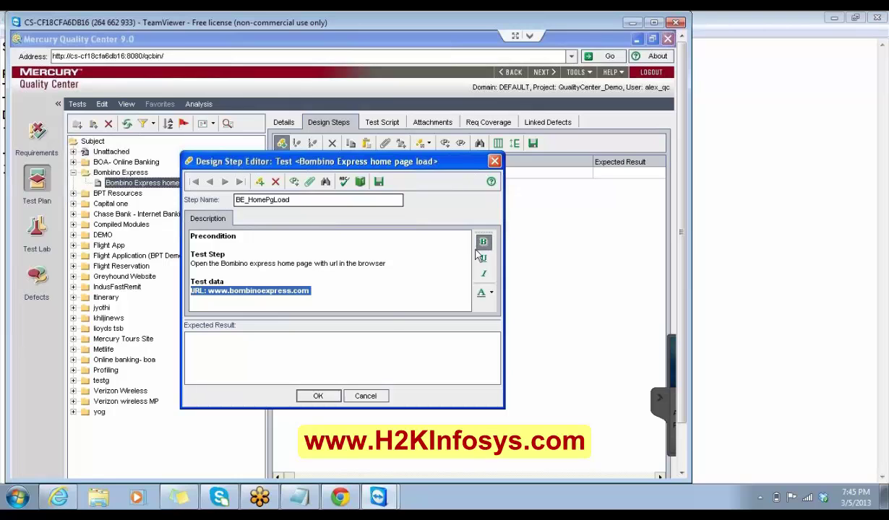
click(370, 338)
click(315, 290)
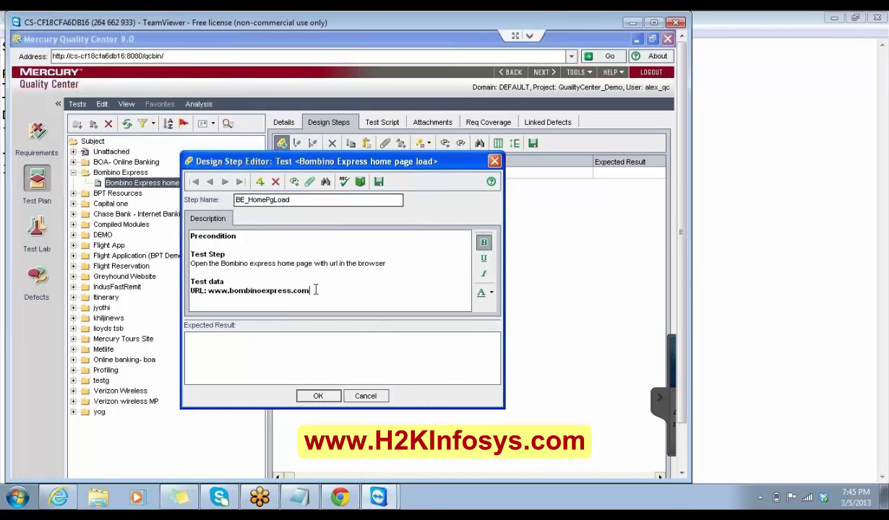
key(shift+Home)
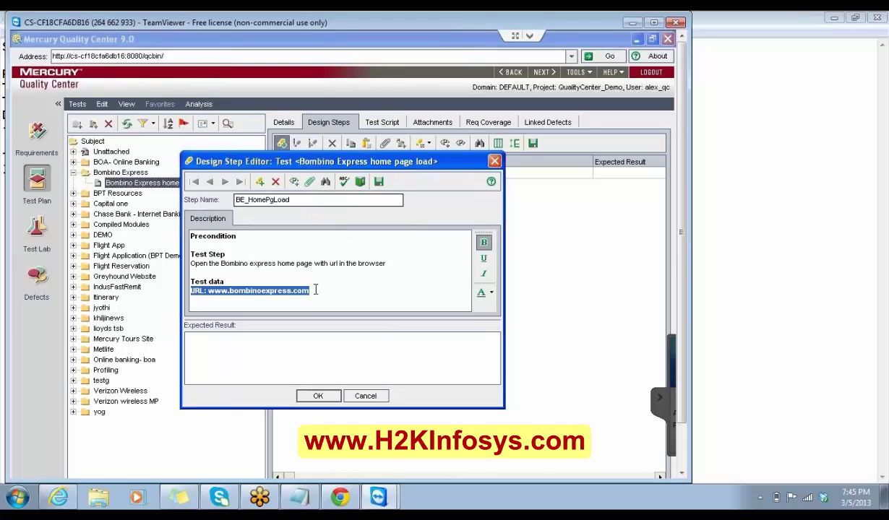
click(483, 242)
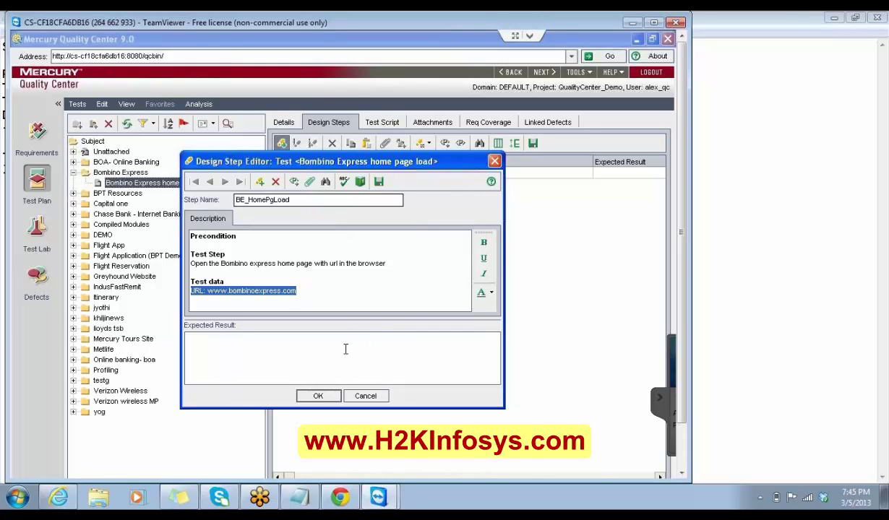
- Enter "THe Bombino Express Home page loads with different options:" as the design step's expected result
click(345, 349)
text(Te)
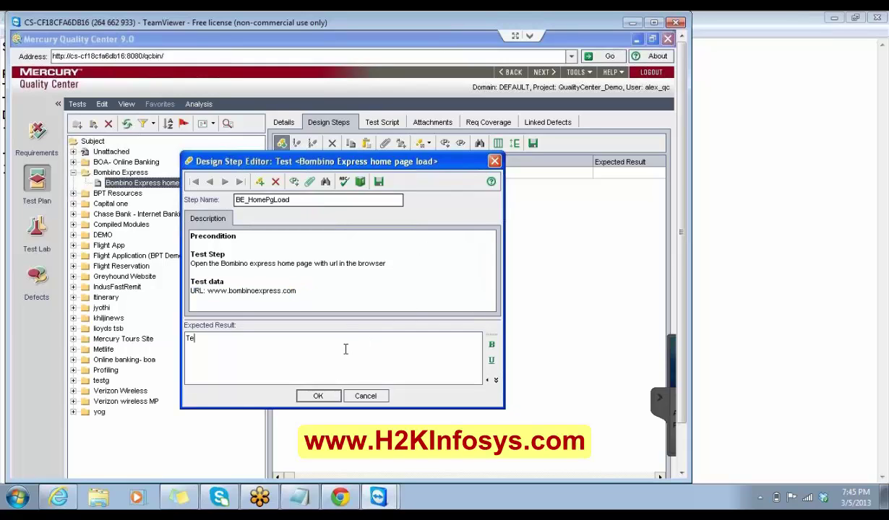
key(BackSpace)
text(He Bombino Express Home p)
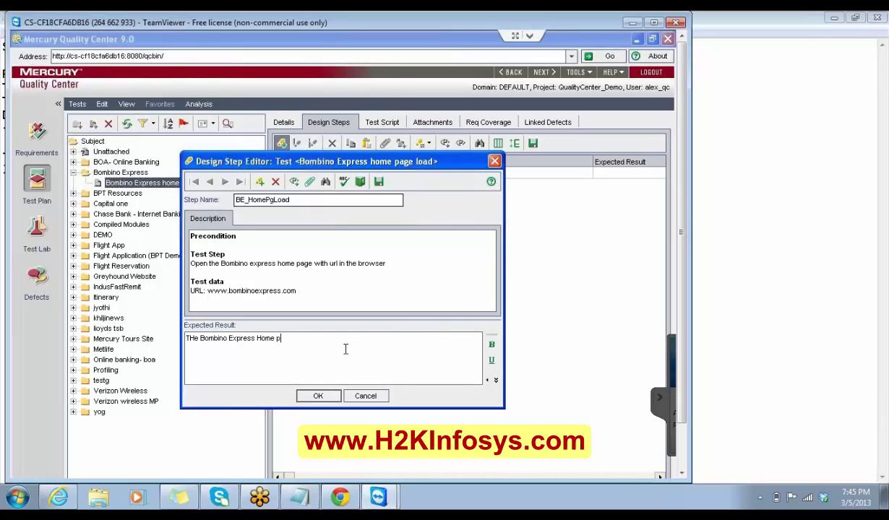
text(age loads with different options:)
key(super+d)
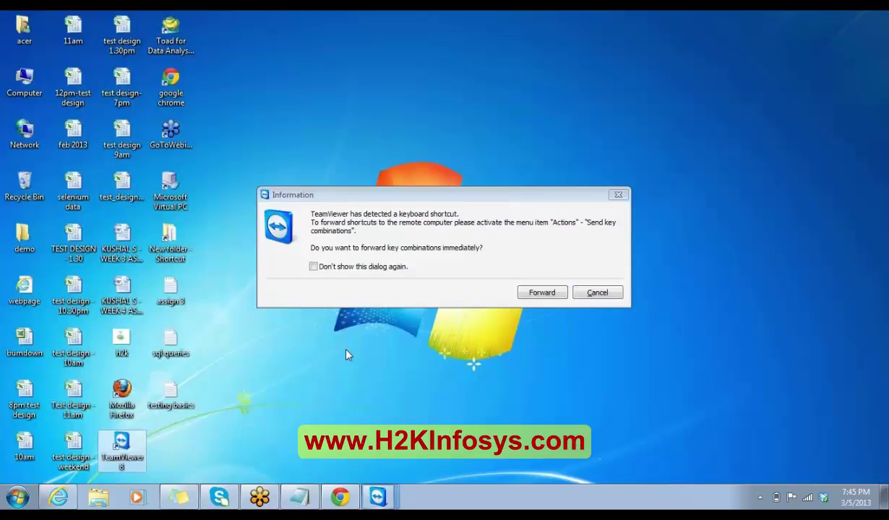
click(596, 292)
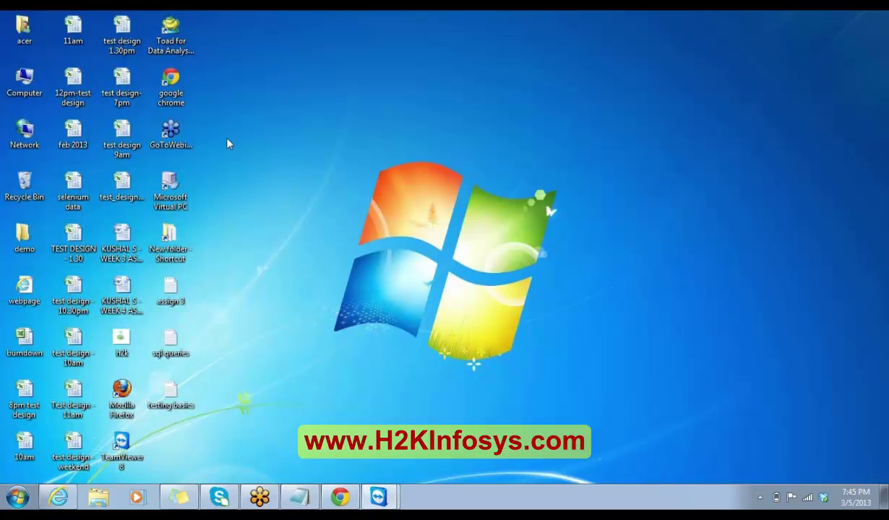
double_click(173, 90)
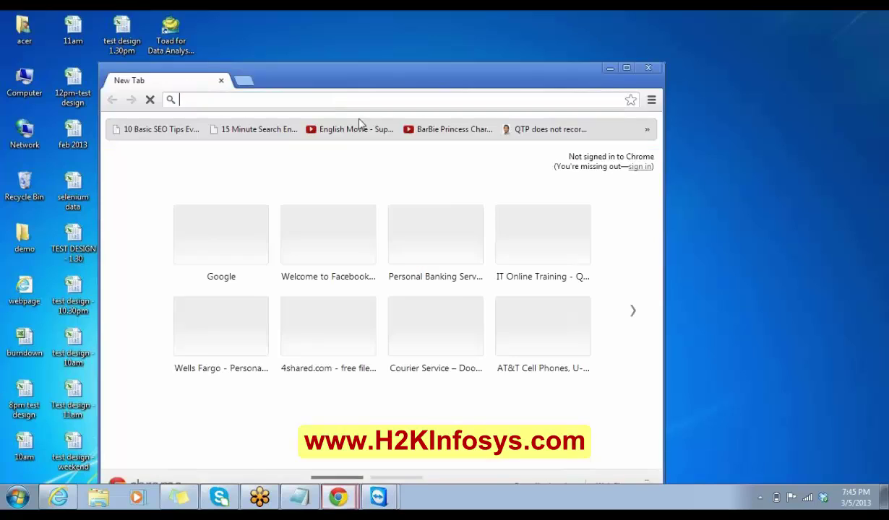
click(228, 247)
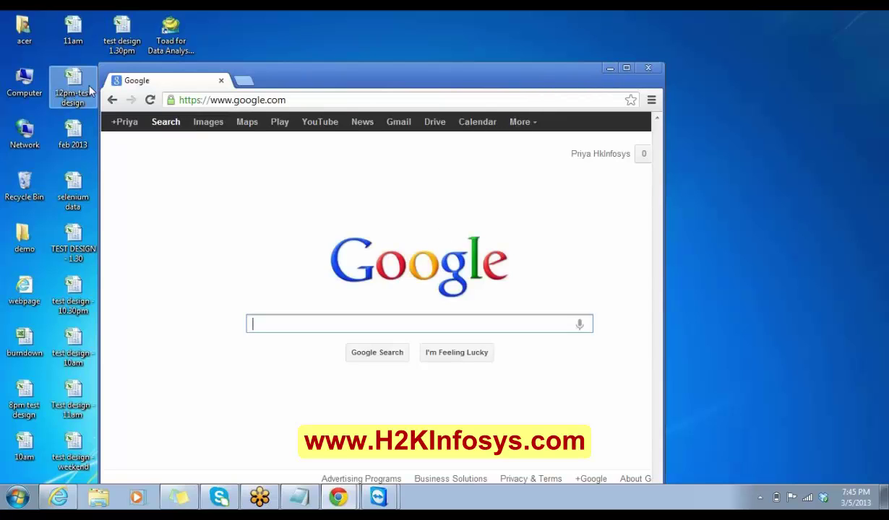
click(112, 100)
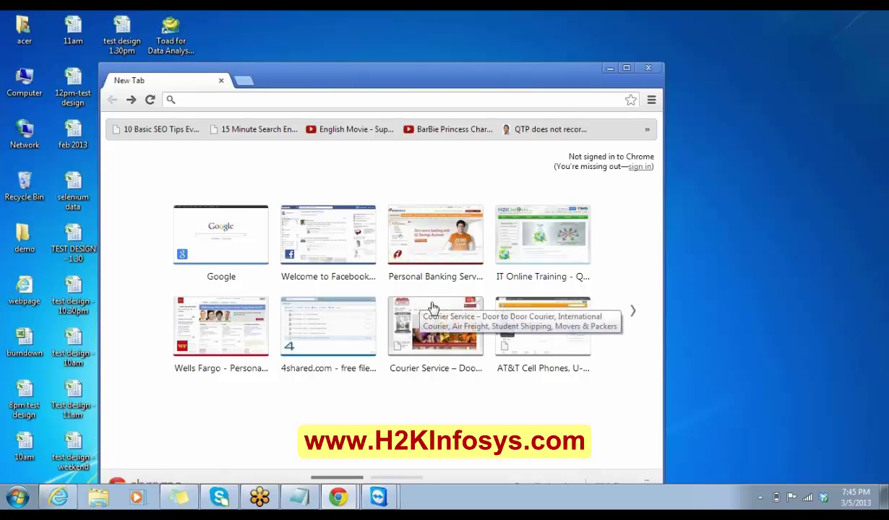
click(432, 307)
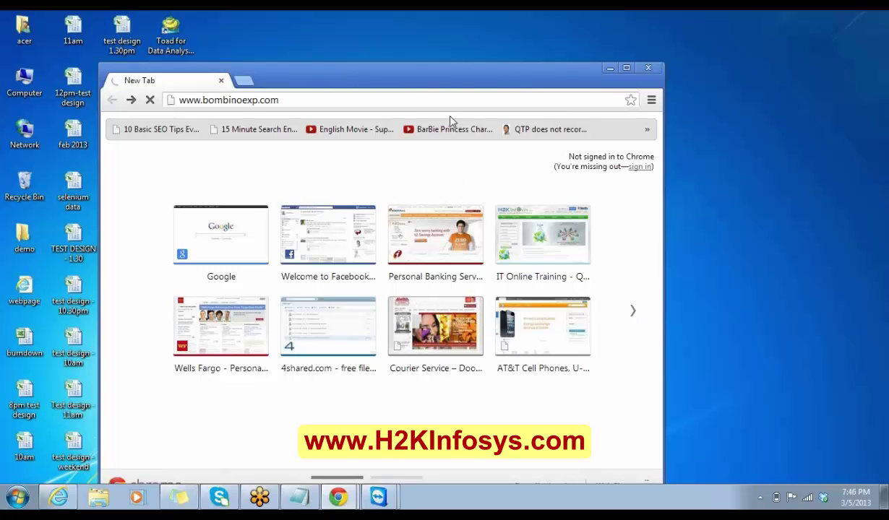
double_click(450, 87)
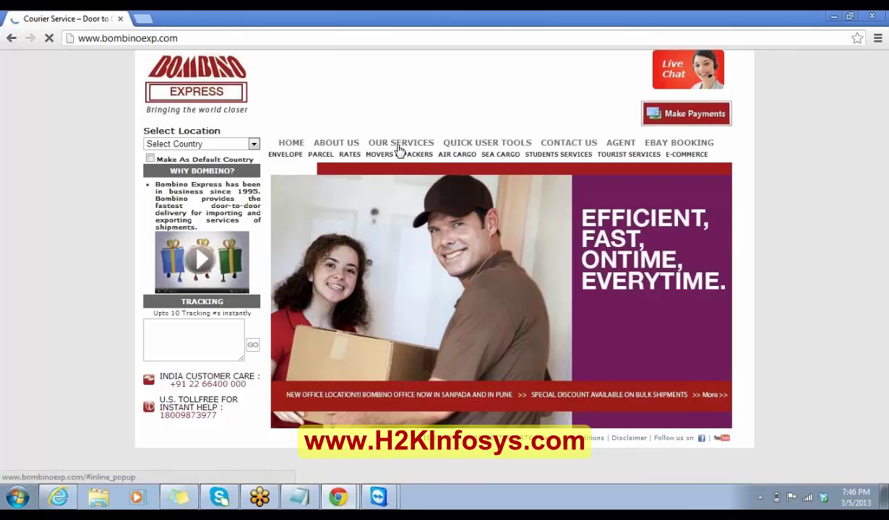
- Return to Quality Center, add "Home, About Us, OUR services..." from the Bombino site's menu to the expected result, and save the design step
mouse_move(381, 499)
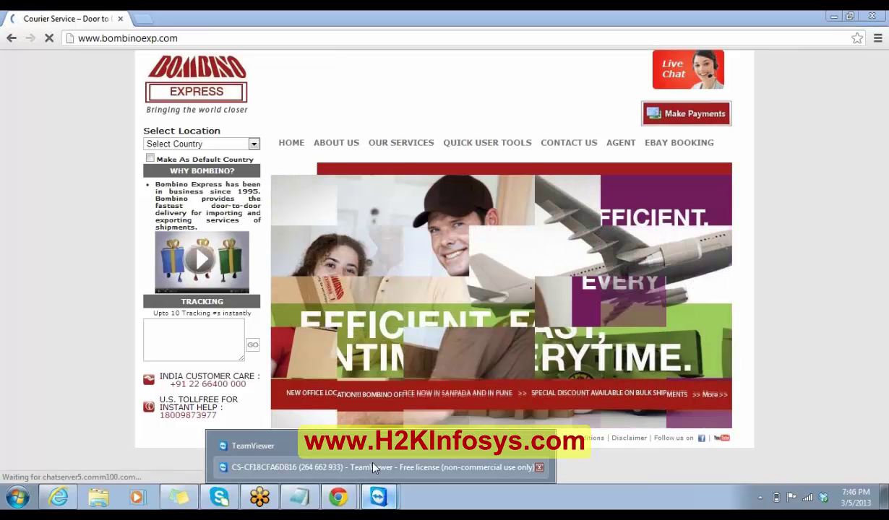
click(358, 463)
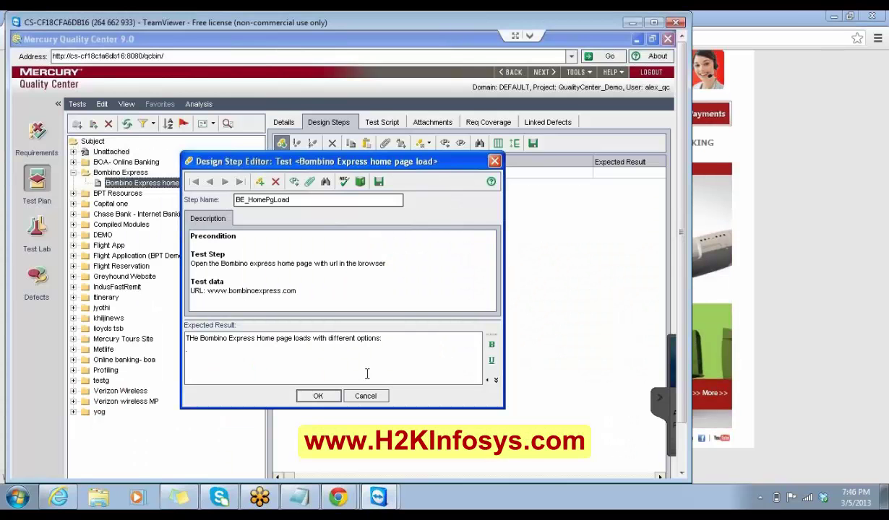
text(Home,)
mouse_move(338, 492)
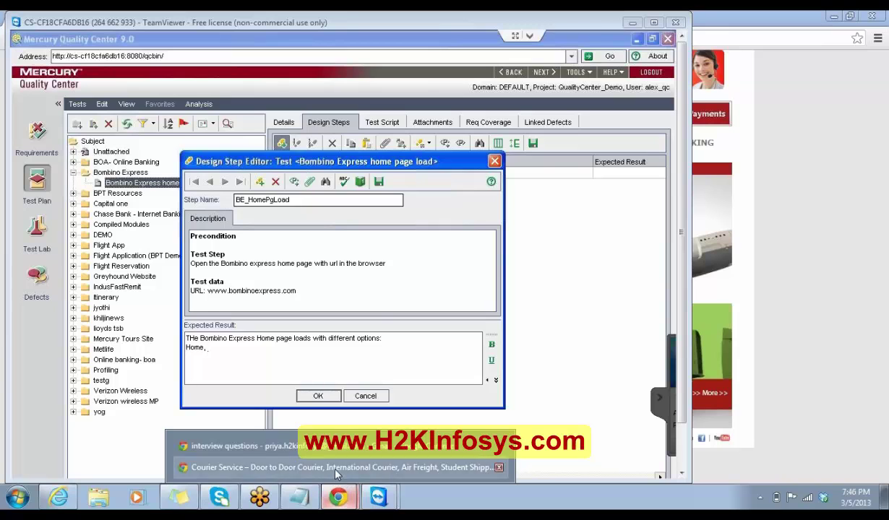
click(336, 467)
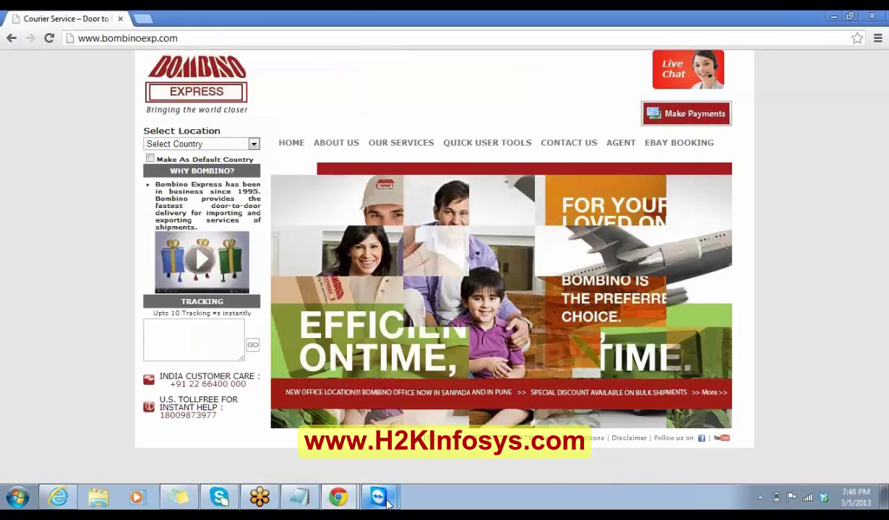
mouse_move(383, 499)
click(370, 457)
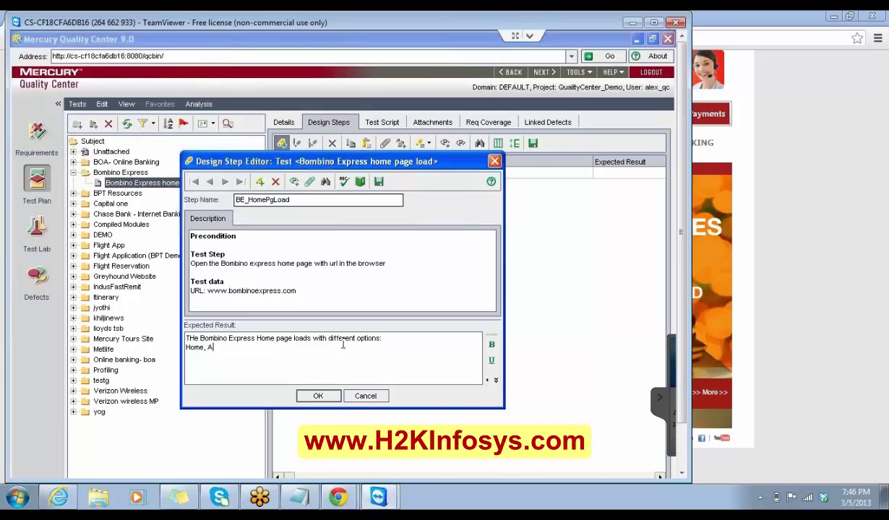
text(out)
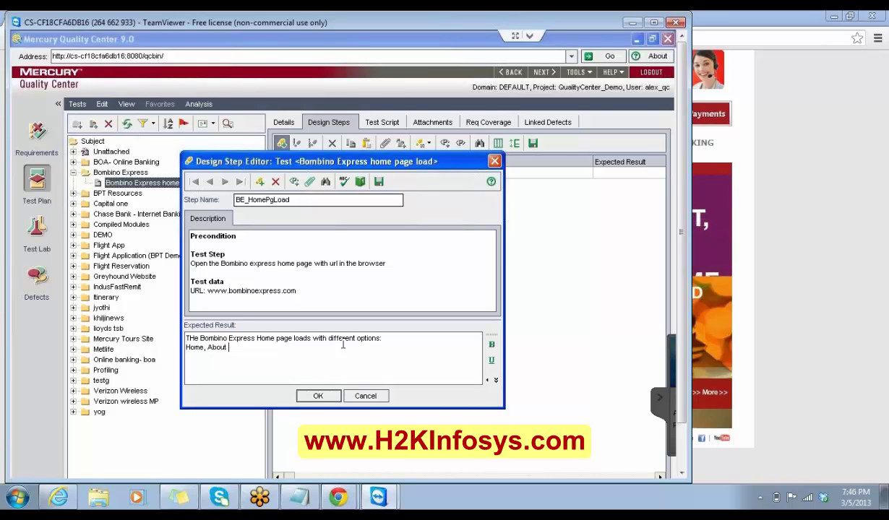
text( Us, )
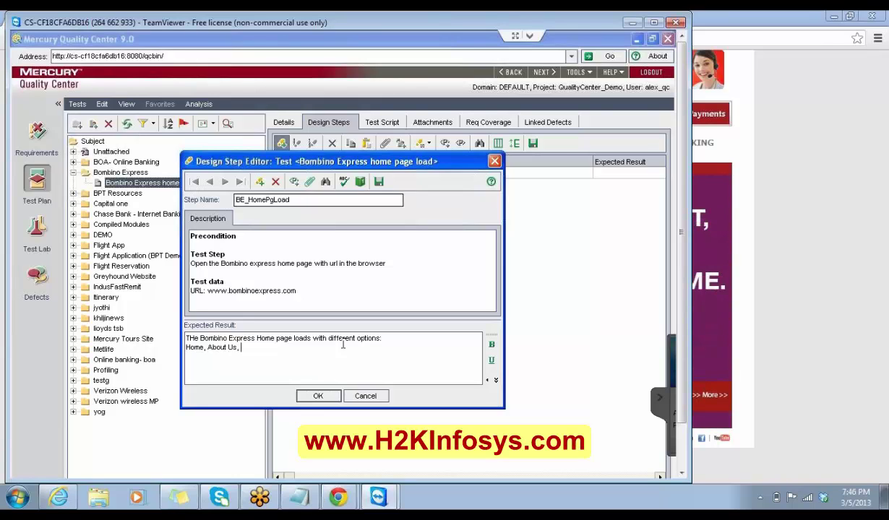
text(OUR services)
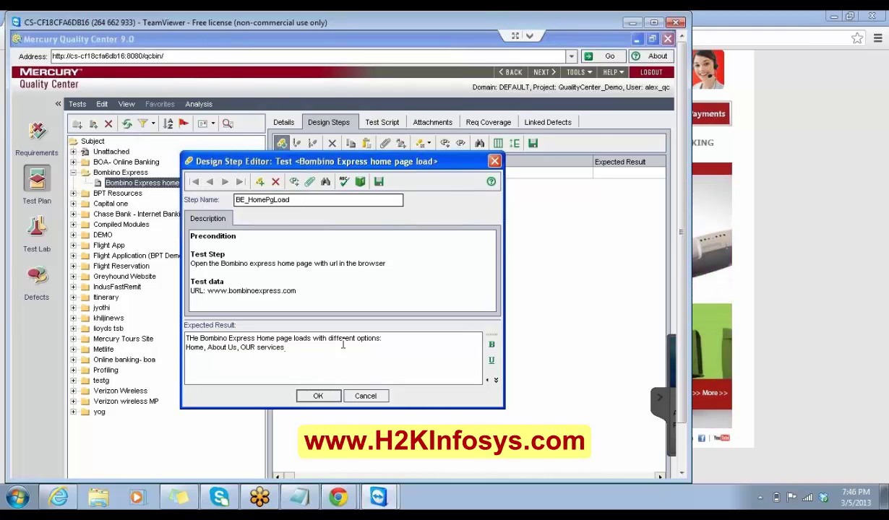
text(...)
click(329, 399)
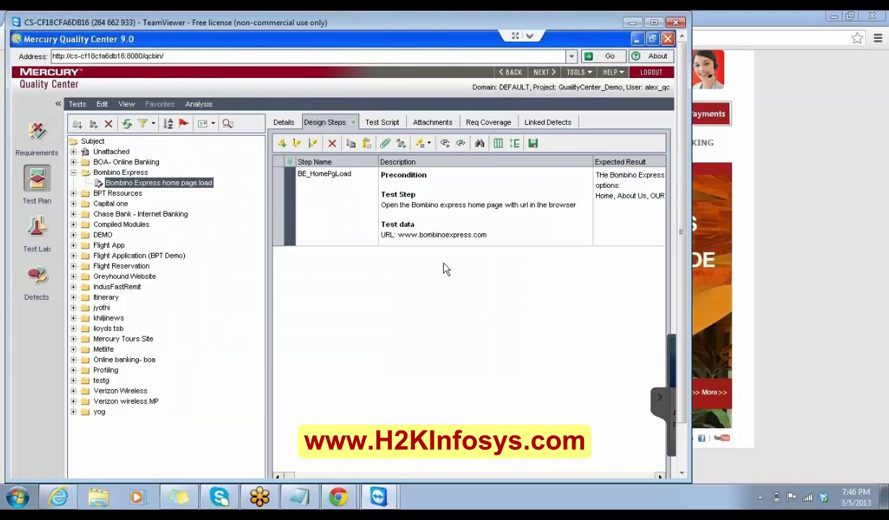
- Create a new MANUAL test named OurServices in the Bombino Express folder
click(137, 175)
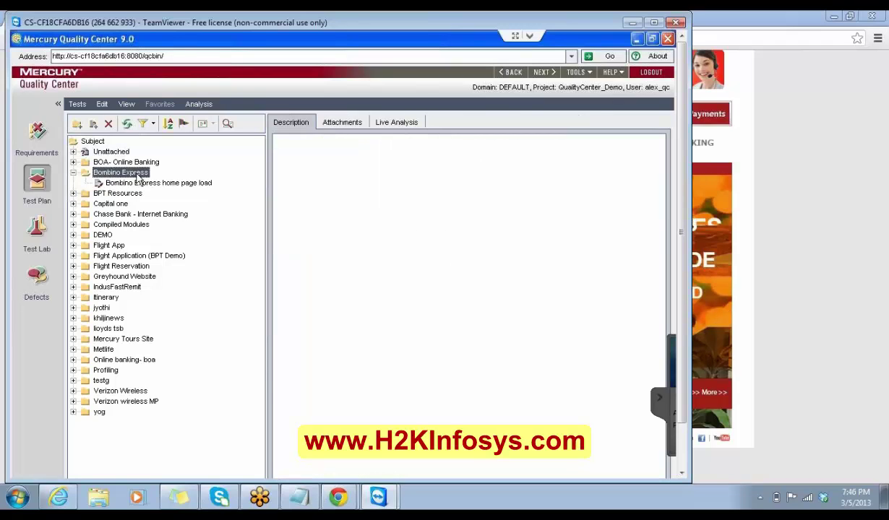
click(92, 124)
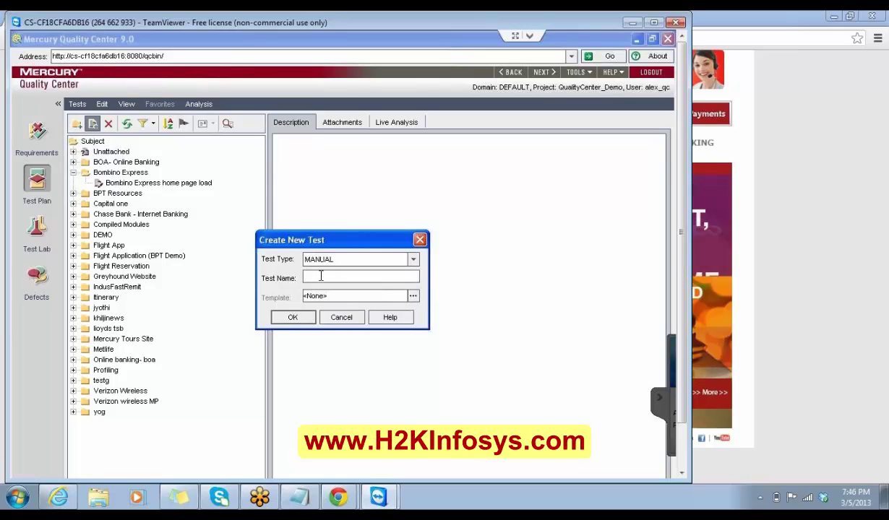
text(Ou)
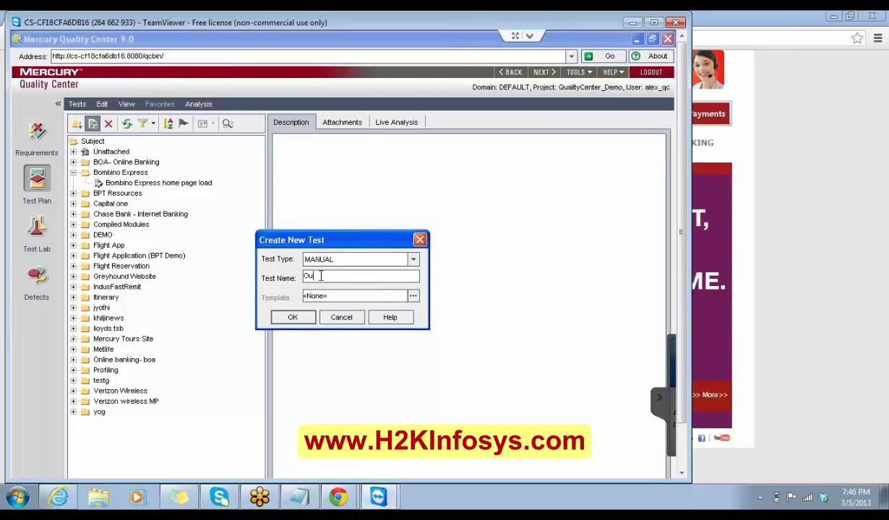
text(rServices)
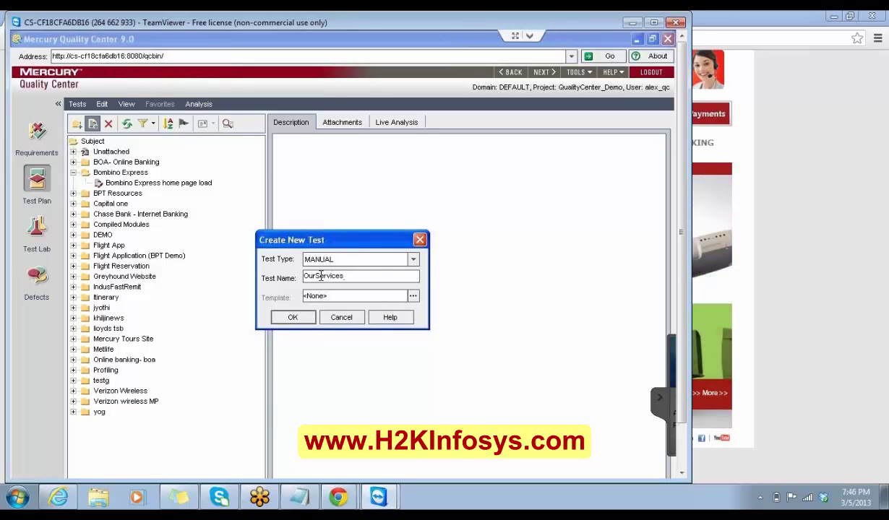
click(292, 317)
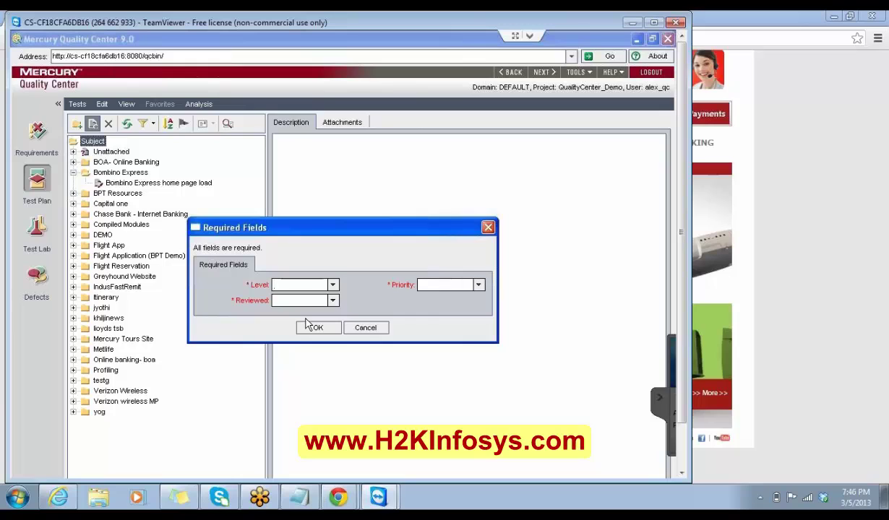
- Fill the new test's required fields with level Basic, reviewed status Not Reviewed and priority 2-Medium, and confirm them
click(334, 286)
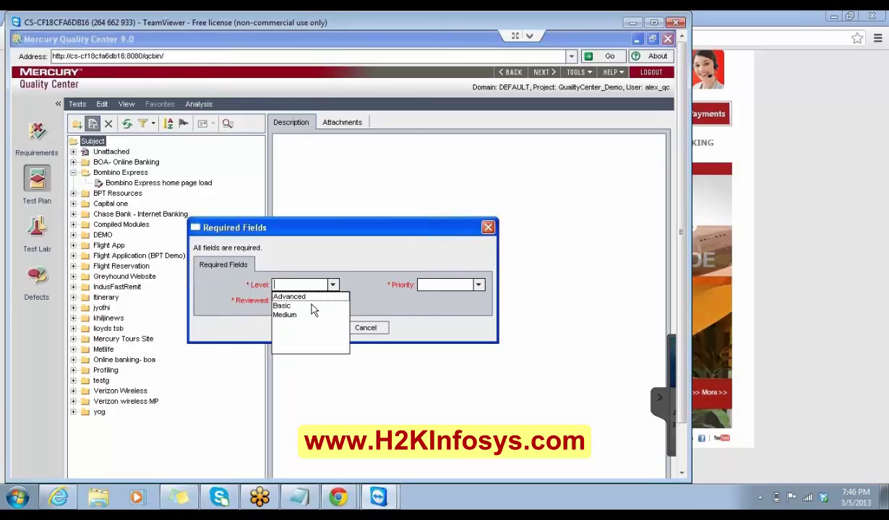
click(317, 304)
click(318, 300)
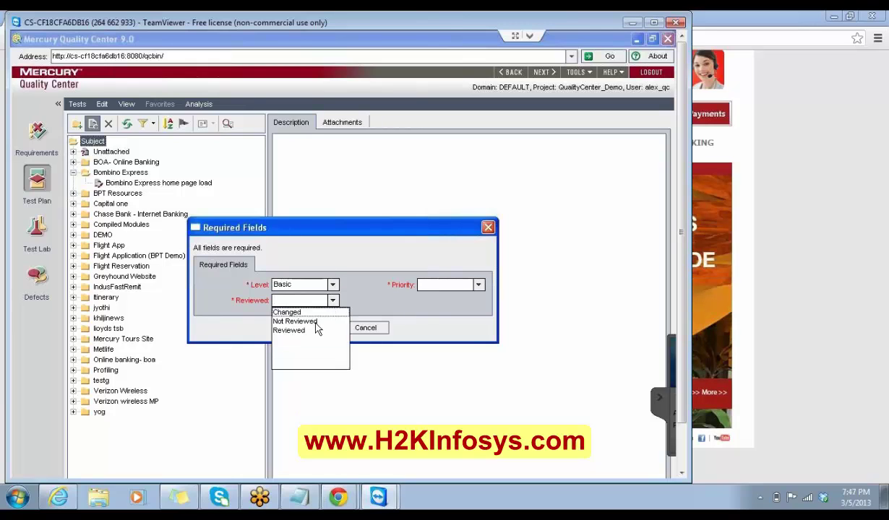
click(316, 322)
click(478, 284)
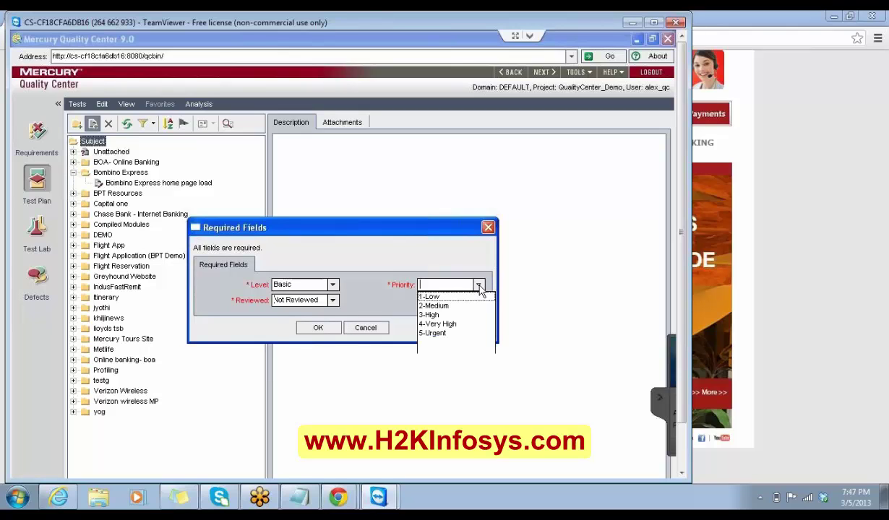
click(443, 307)
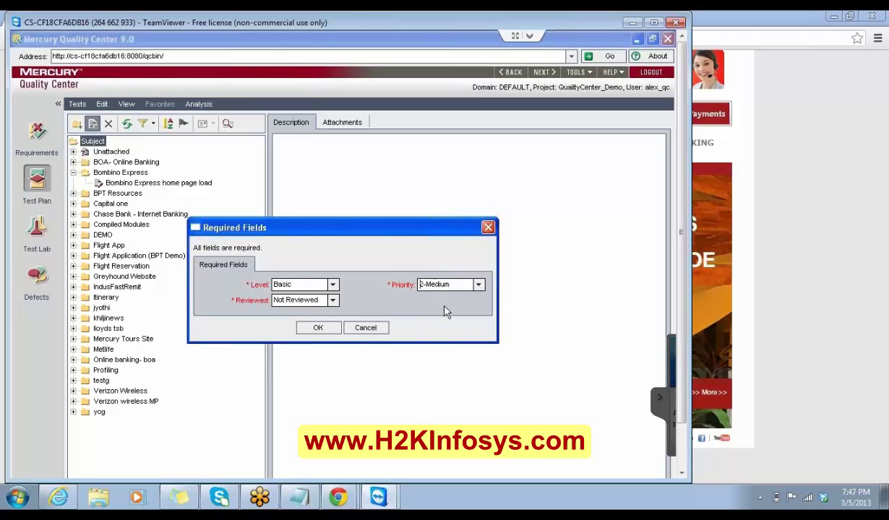
click(327, 329)
- Enter "Tests the OUR SERVCIES tab" as the OurServices test's description in its details
click(281, 123)
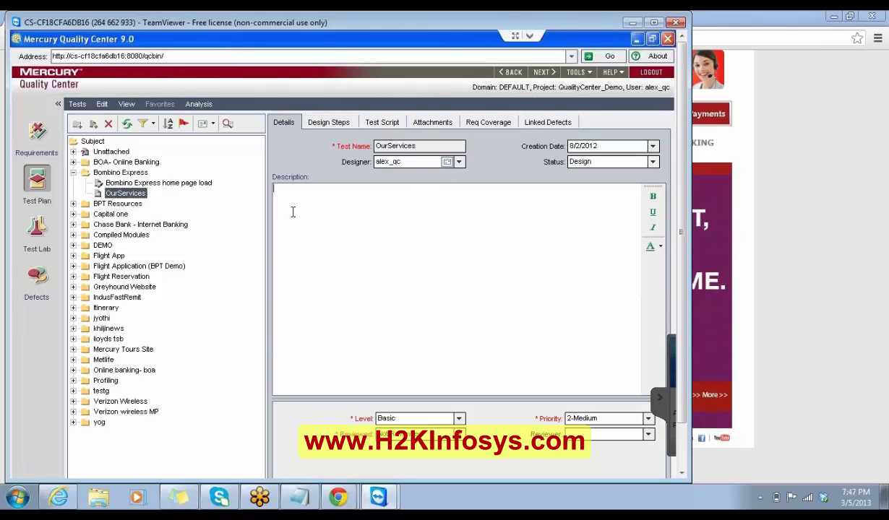
text(Tests the OU)
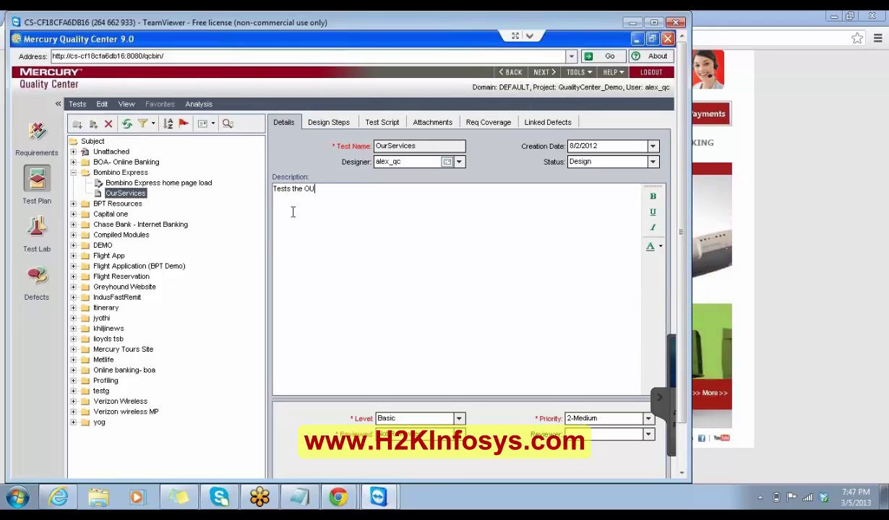
text(R SER)
text(VICES tab)
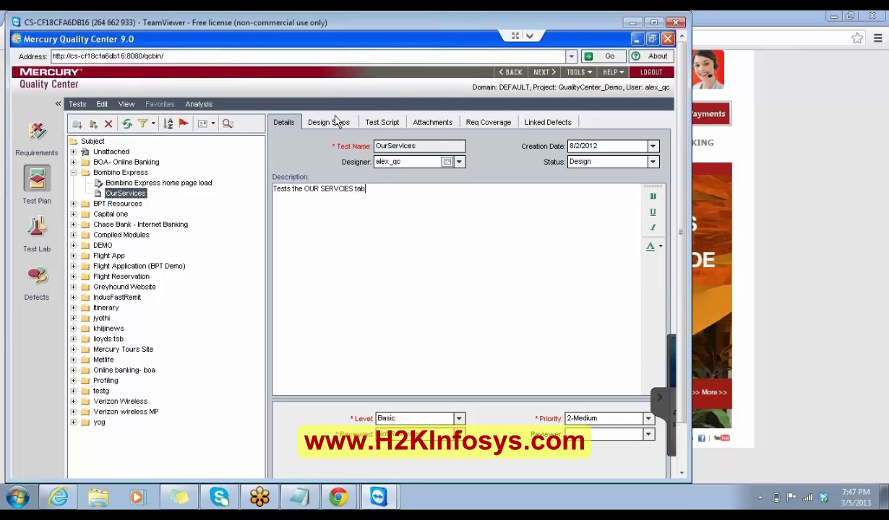
- Add a new design step to the OurServices test and name it BE_OurServices
click(336, 122)
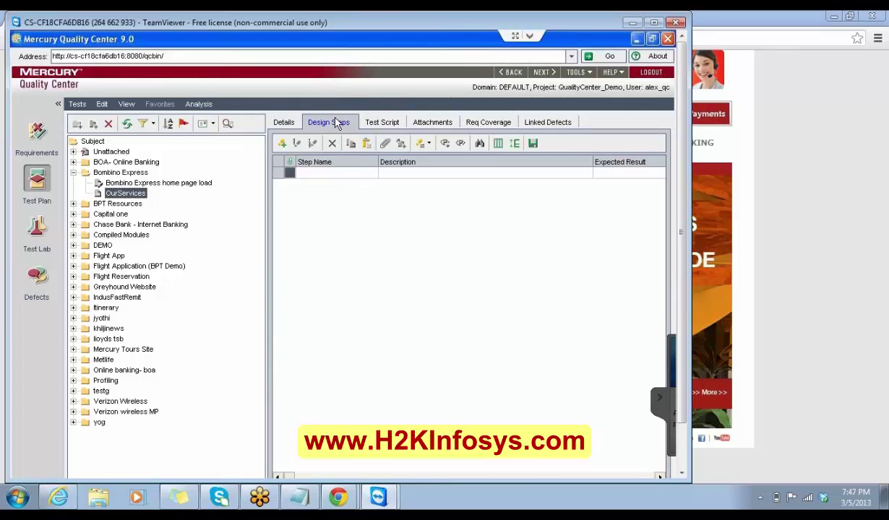
click(280, 145)
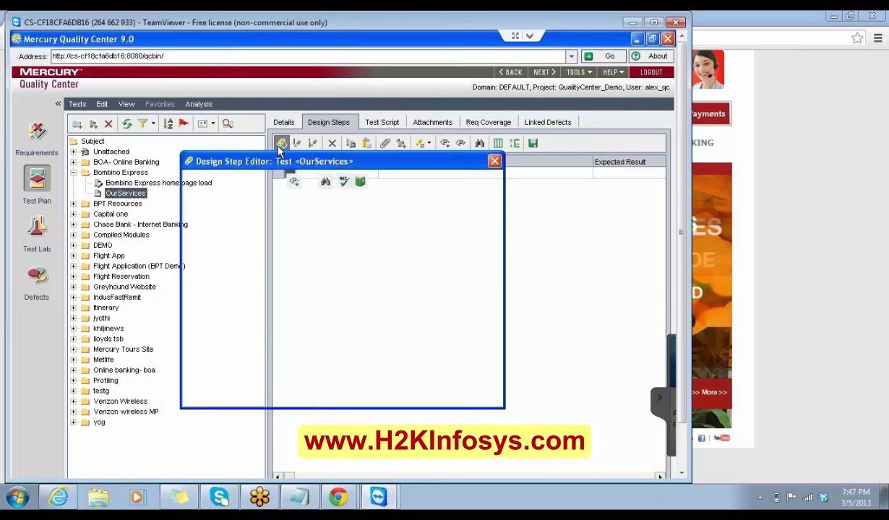
click(281, 202)
key(BackSpace)
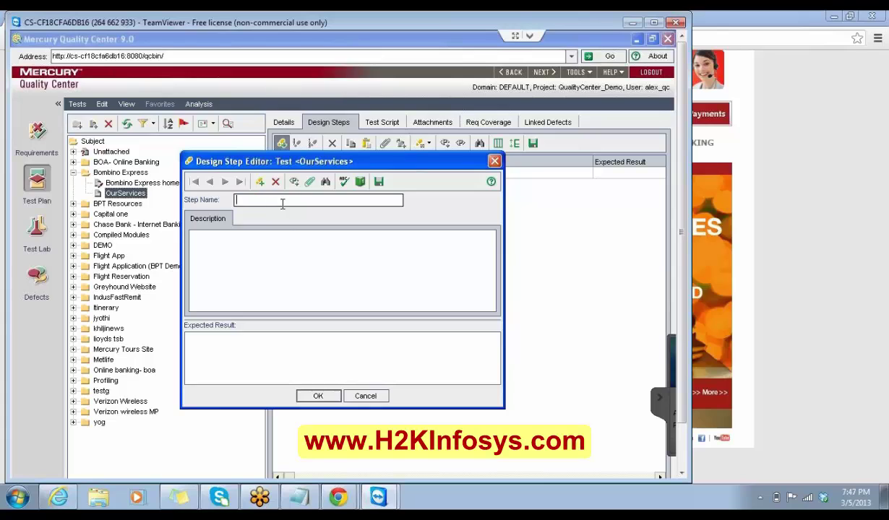
text(BE_)
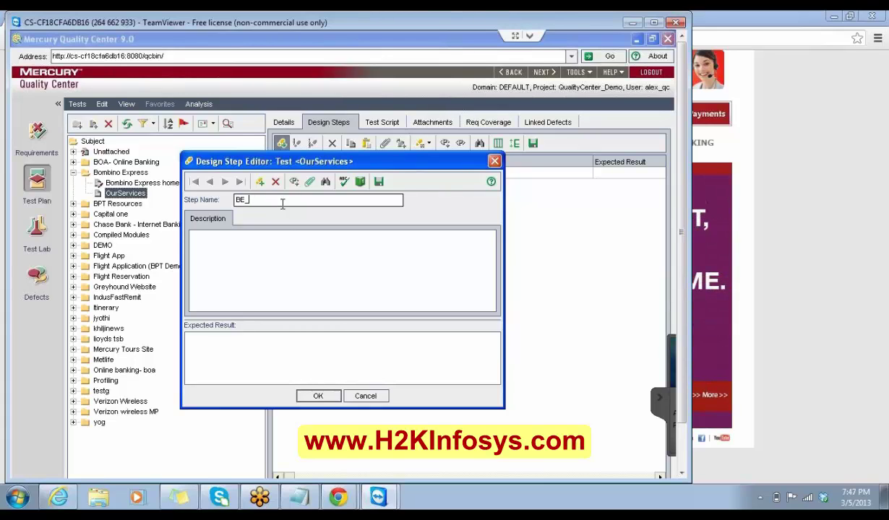
text(OurServices)
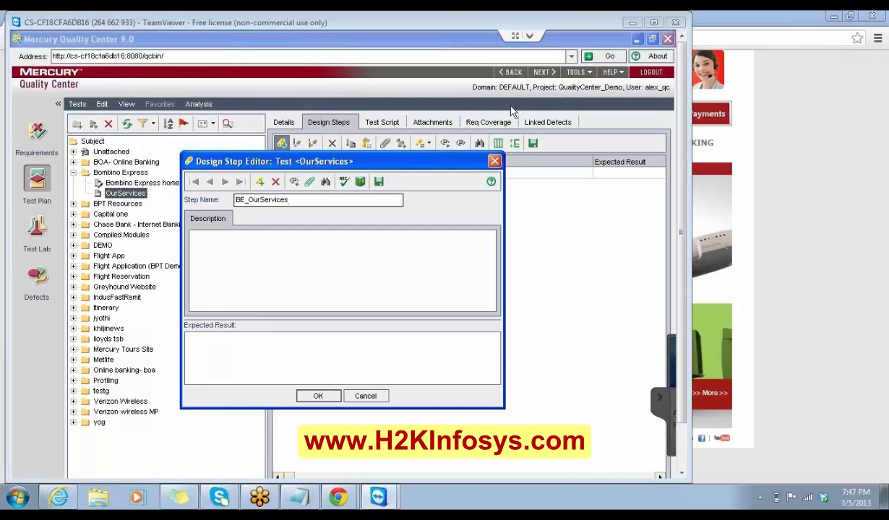
- Enter the headings Precondition, Test Steps and Test data on separate lines of the step description and make them bold
click(299, 251)
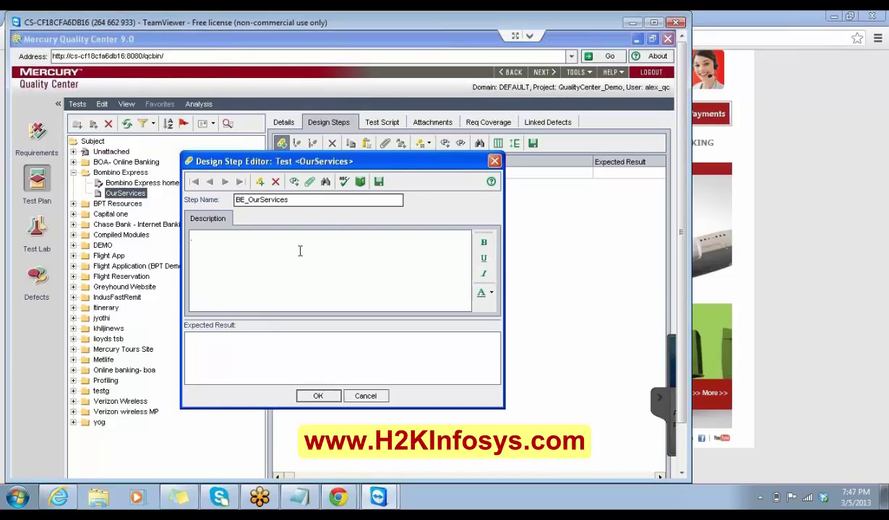
text(Precondition)
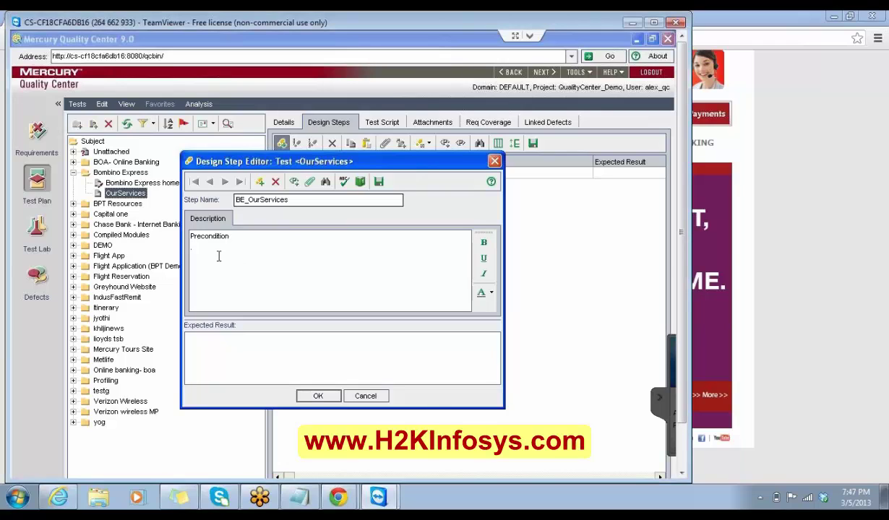
text(Test Ste)
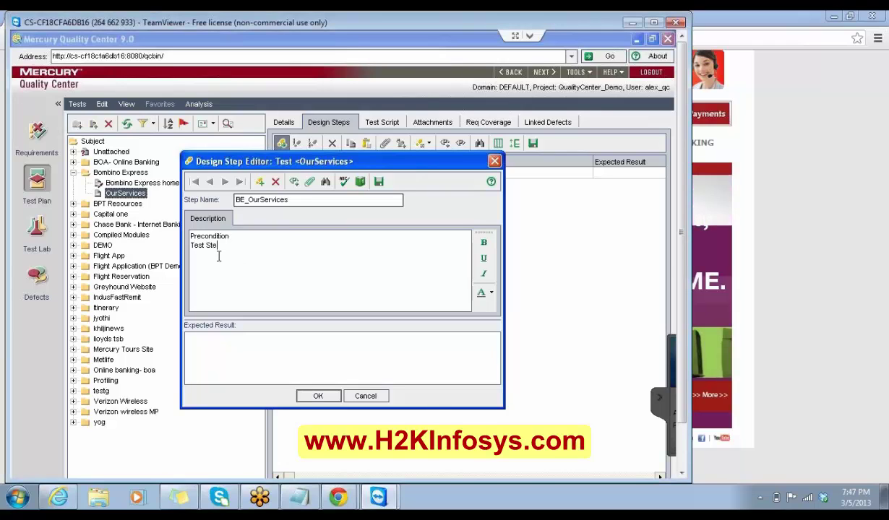
text(ps)
key(Return)
text(Test )
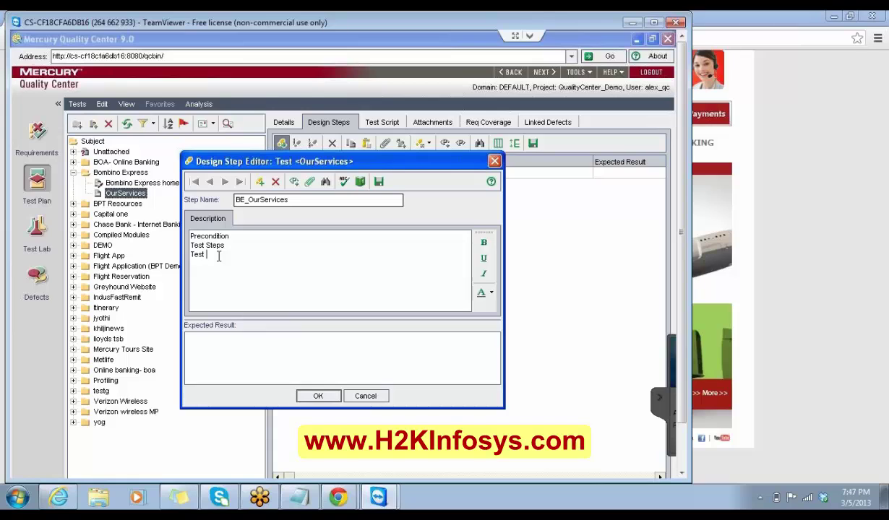
text(data)
drag(218, 257, 188, 232)
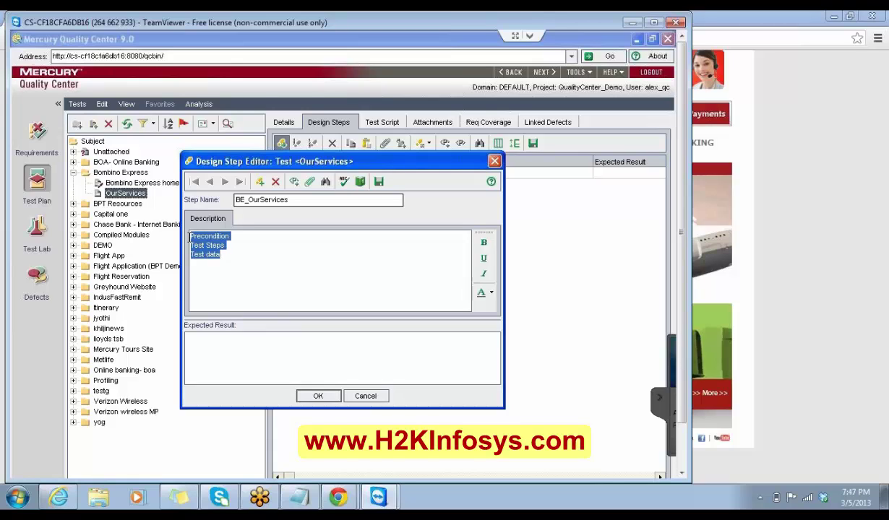
click(483, 243)
click(349, 269)
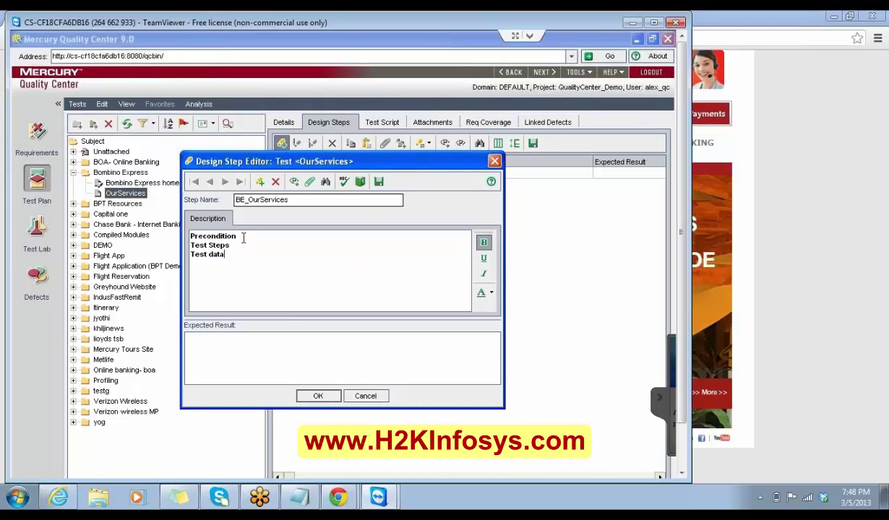
- Enter BE_HomePgLoad under the Precondition heading of the step description, with a blank line before Test Steps
key(Return)
key(Return)
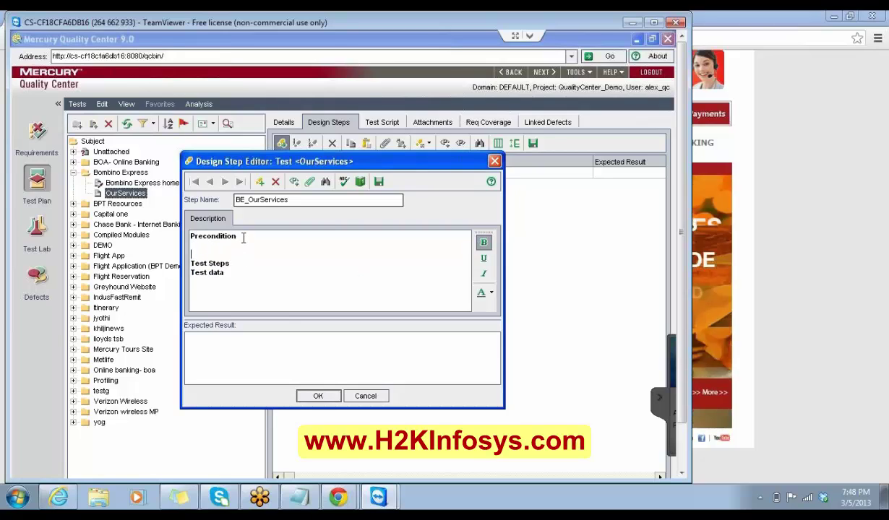
text(BE)
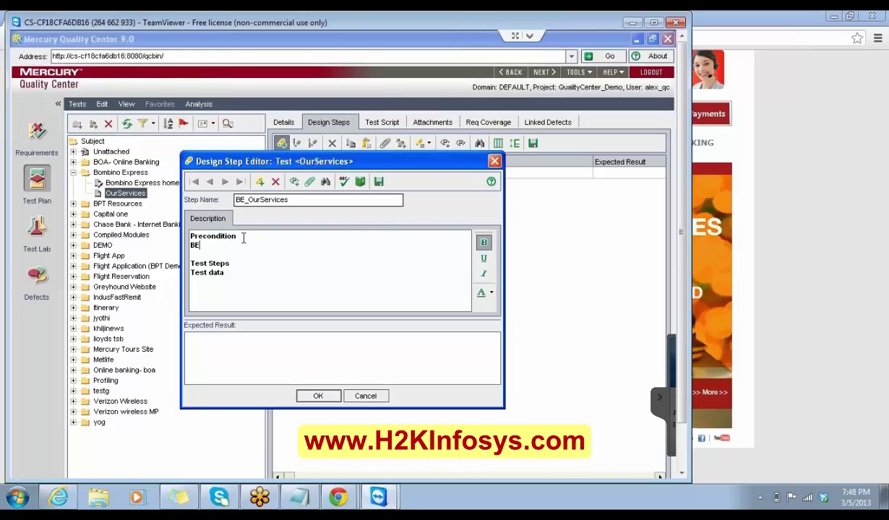
text(_HomePag)
key(BackSpace)
key(BackSpace)
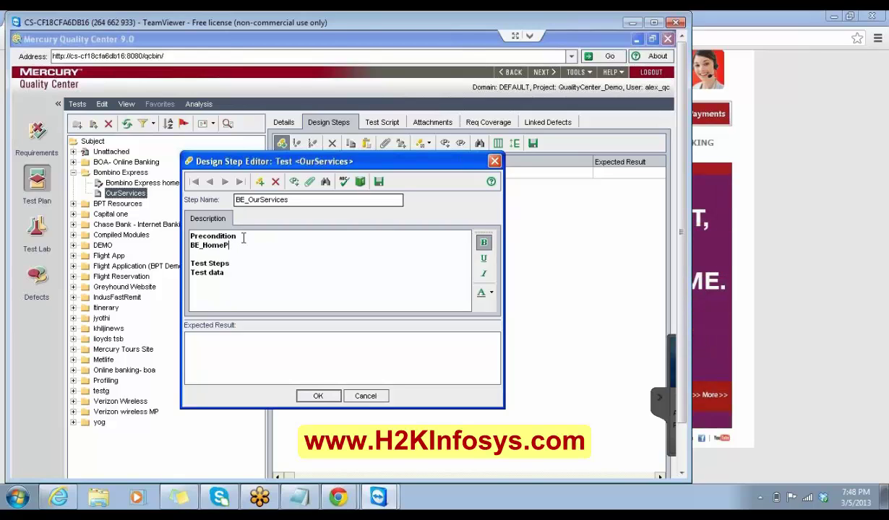
text(gLoad)
- Enter "Move the mouse over OUr services tab" under the Test Steps heading, with a blank line before Test data
key(Return)
key(Return)
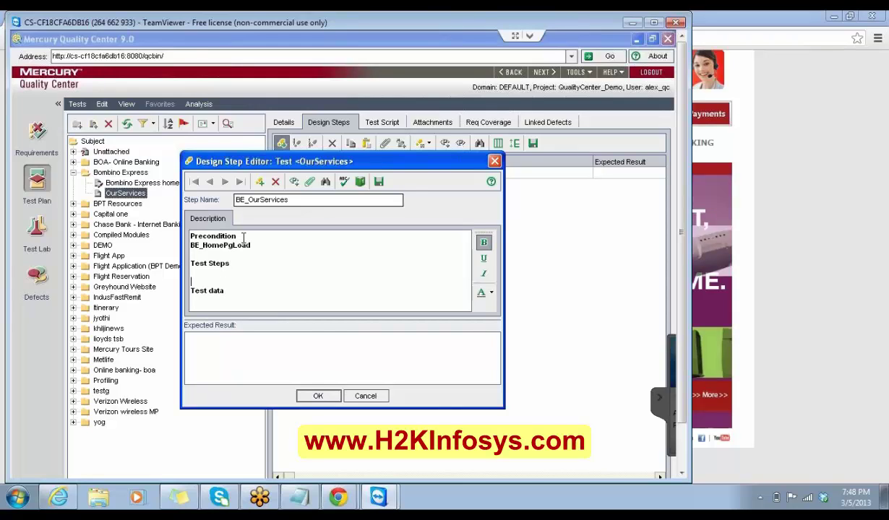
key(Up)
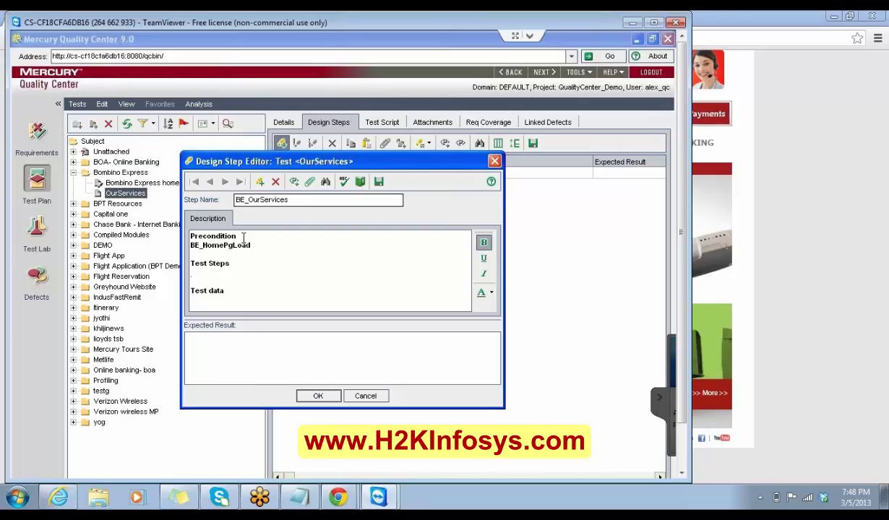
text(Move )
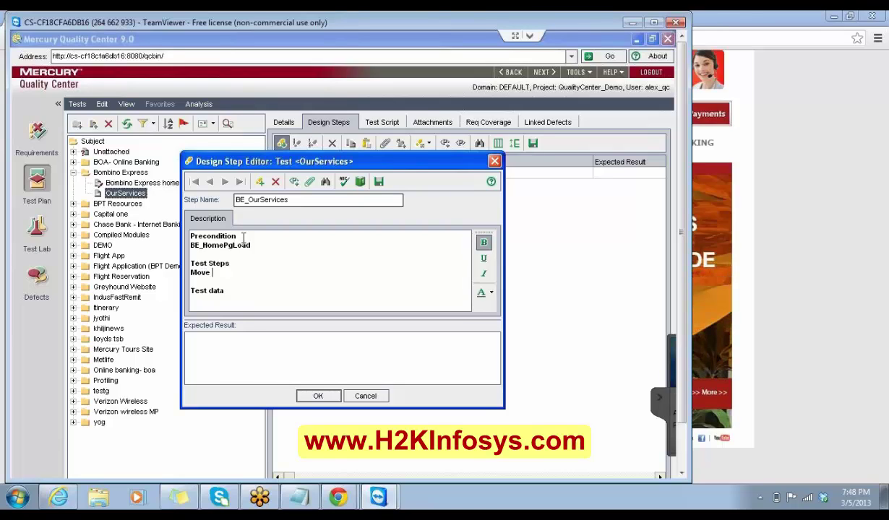
text(the mouse )
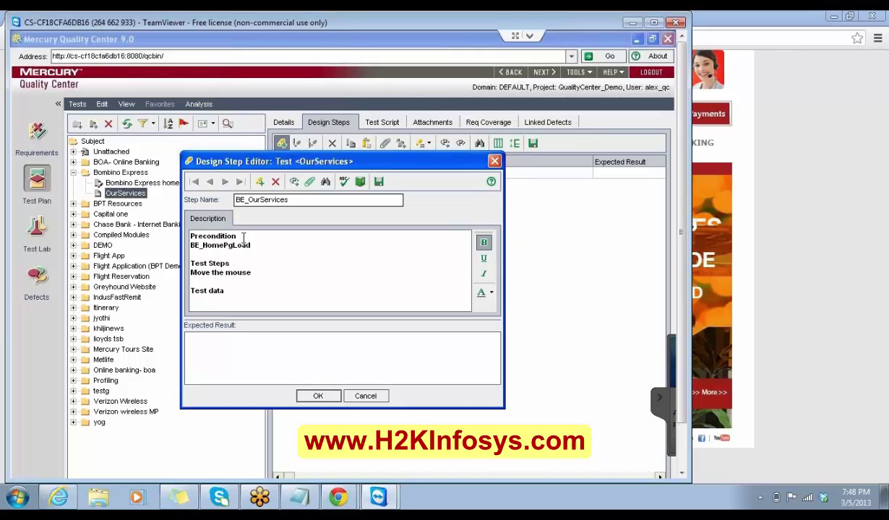
text(over OU)
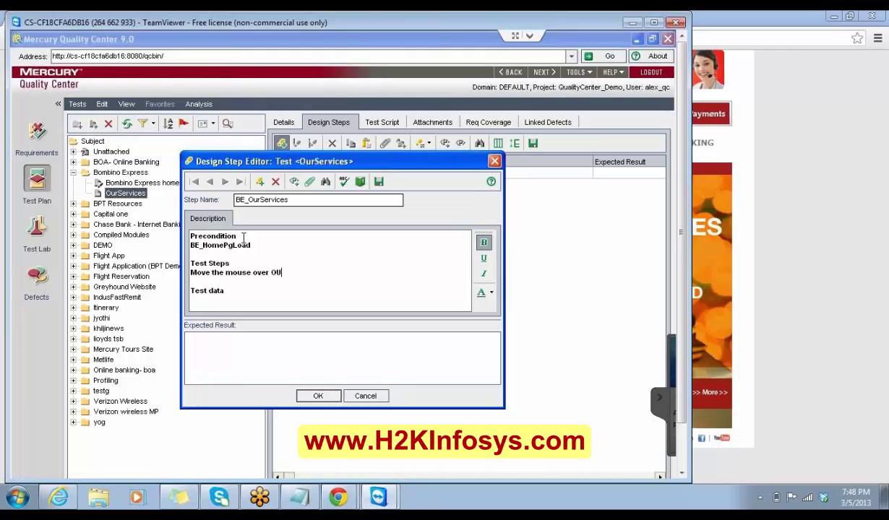
text(r service)
key(BackSpace)
key(BackSpace)
key(BackSpace)
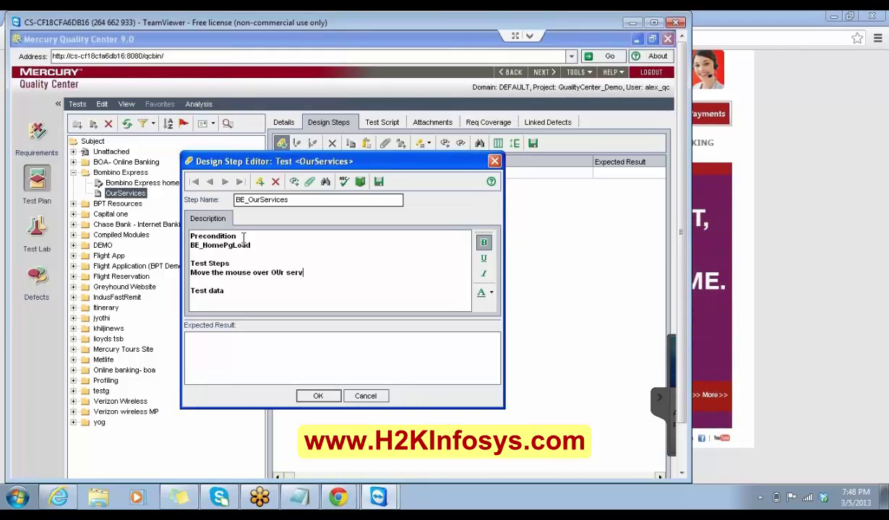
text(ices tab)
key(Return)
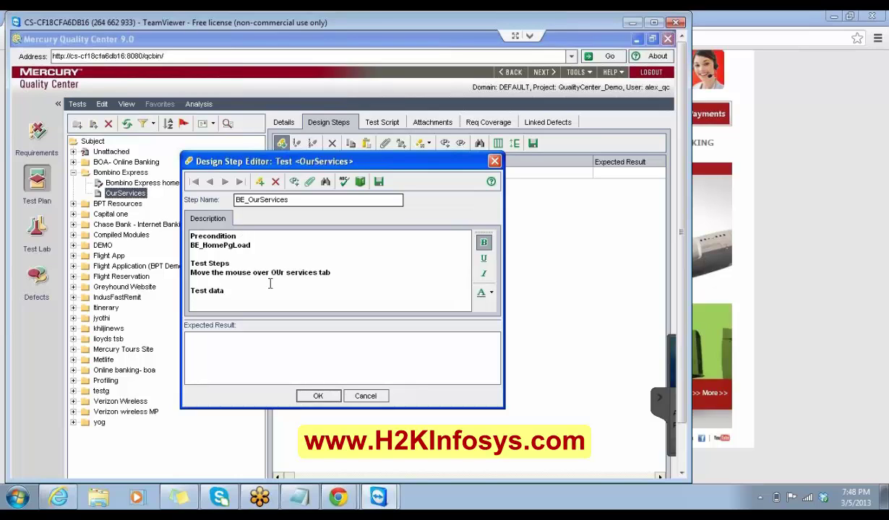
- Remove the bold formatting from the mouse-move instruction and the BE_HomePgLoad line, keeping only the headings bold
drag(332, 272, 190, 272)
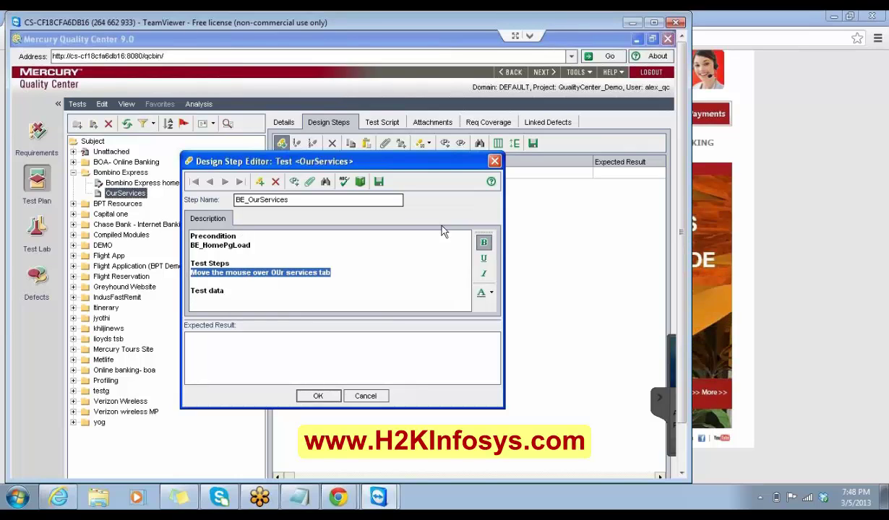
click(482, 241)
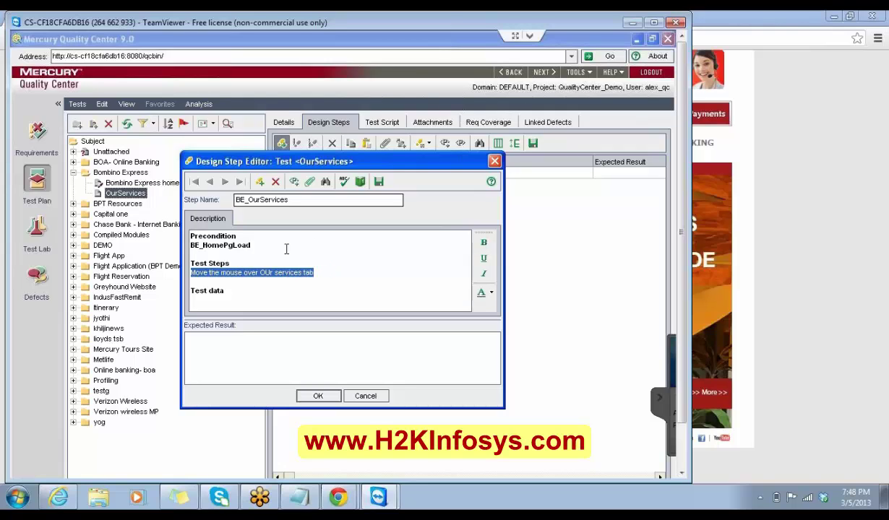
drag(257, 245, 181, 243)
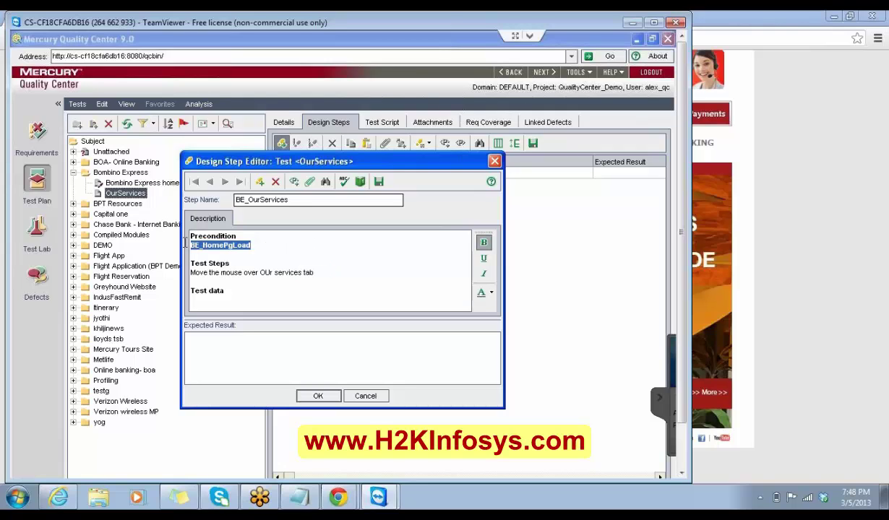
click(483, 242)
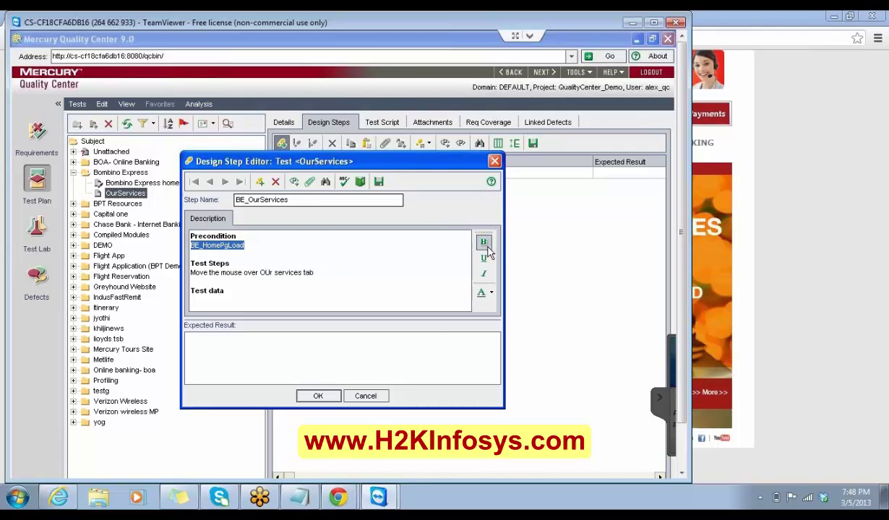
- Enter "The OUR SERVICES tab has various options:" as the first line of the step's expected result
click(403, 346)
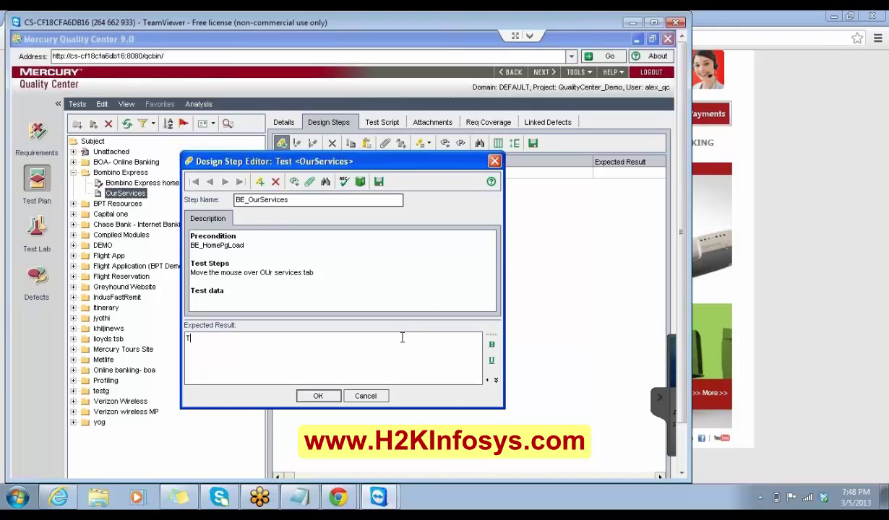
text(he OUR SERVICE)
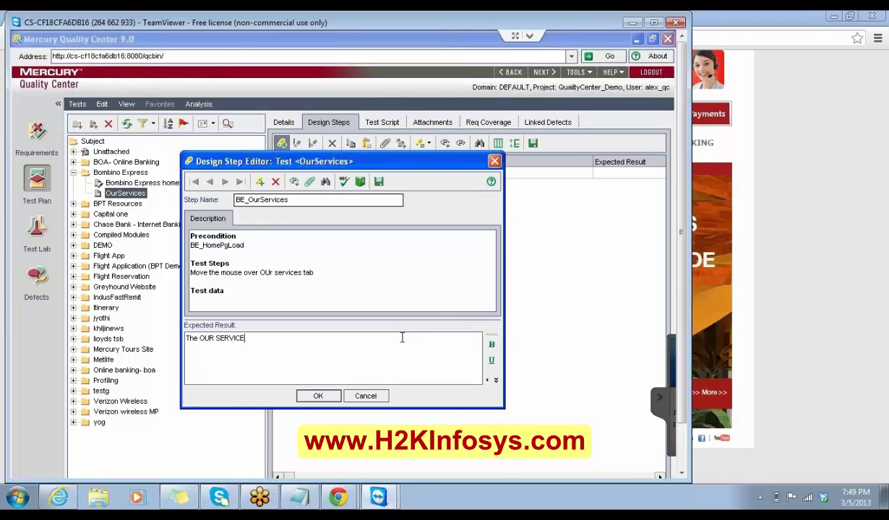
text(S tab has various options:)
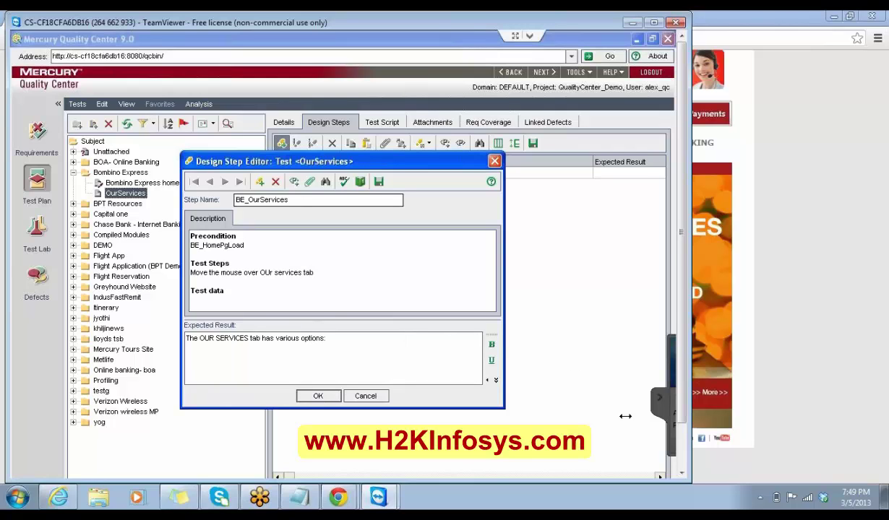
- Check the OUR SERVICES submenu on the Bombino Express website in Chrome, and add "Envelope, Parcel, rates..." to the expected result in Quality Center
click(790, 453)
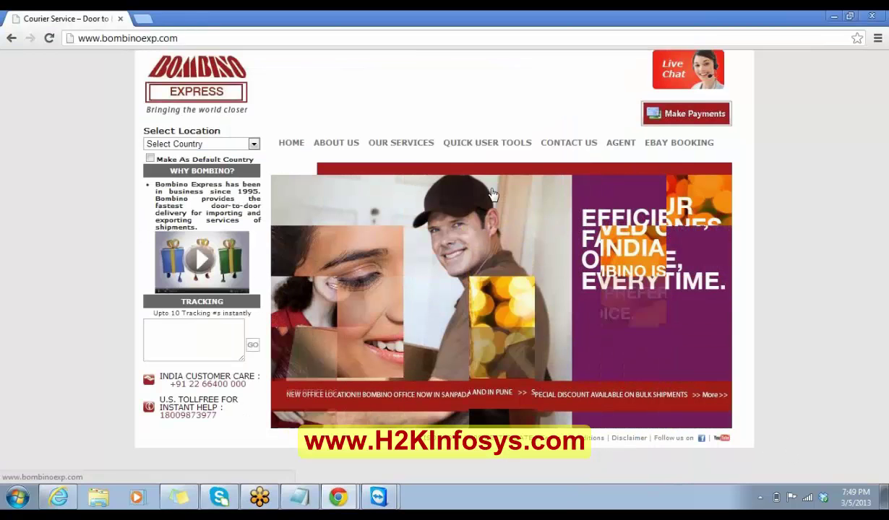
mouse_move(415, 143)
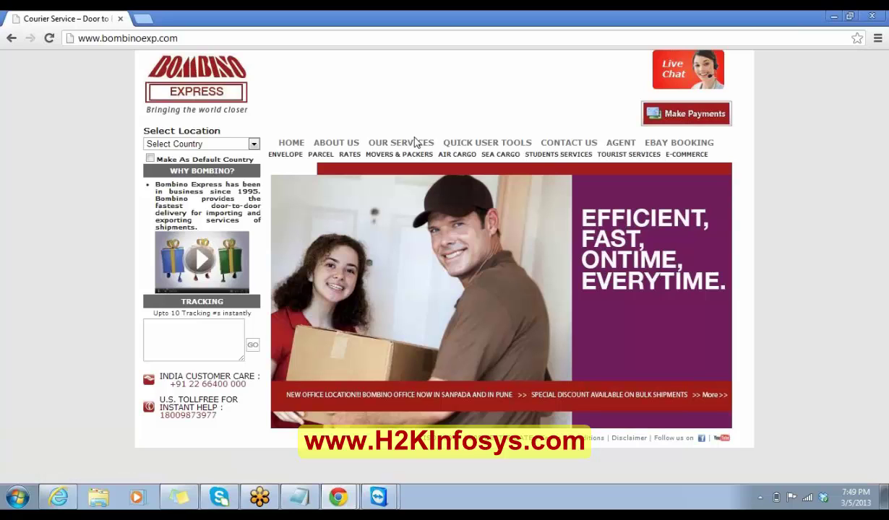
mouse_move(378, 496)
click(379, 473)
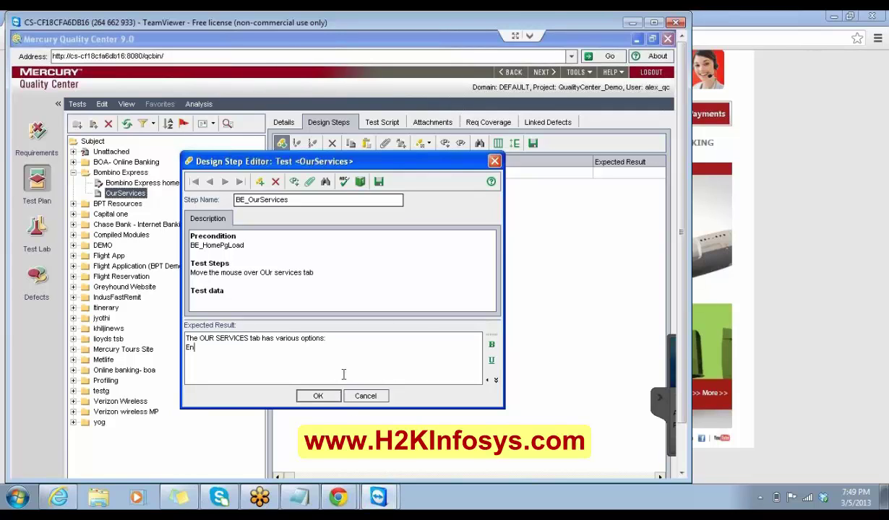
text(pe, )
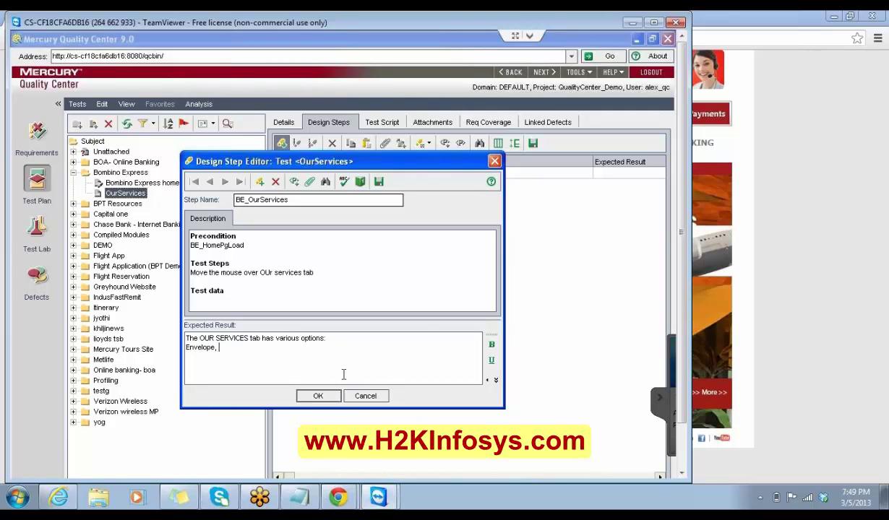
text(Parcel)
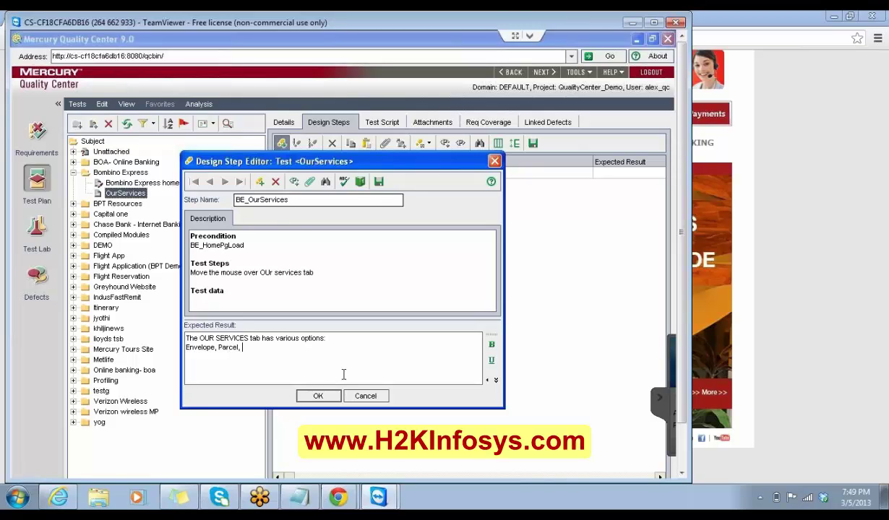
text(, rates...)
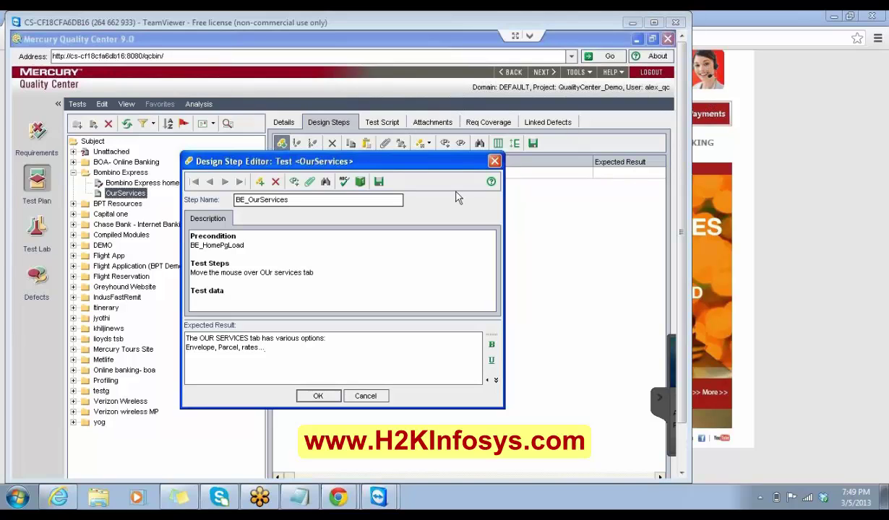
- Move the step editor aside to uncover the test tree, and correct "OUr" to "Our" in the test step text
drag(441, 164, 520, 137)
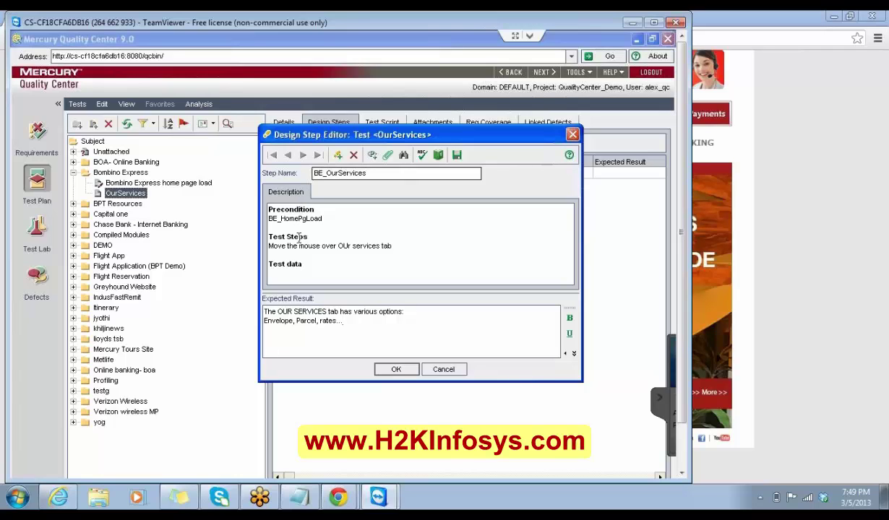
click(350, 247)
key(BackSpace)
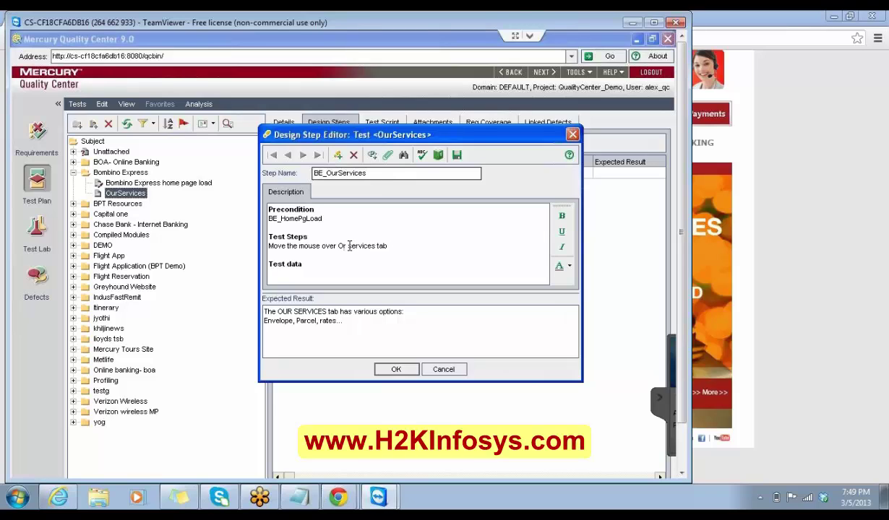
text(u)
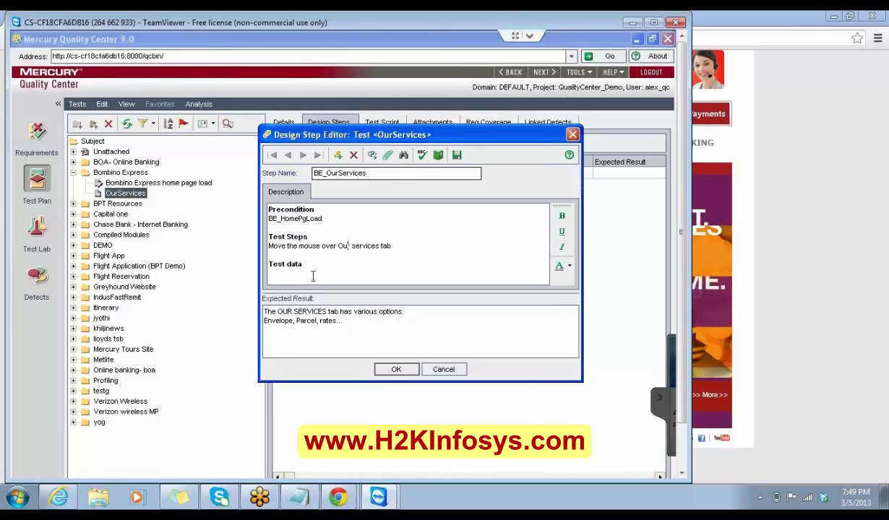
click(314, 325)
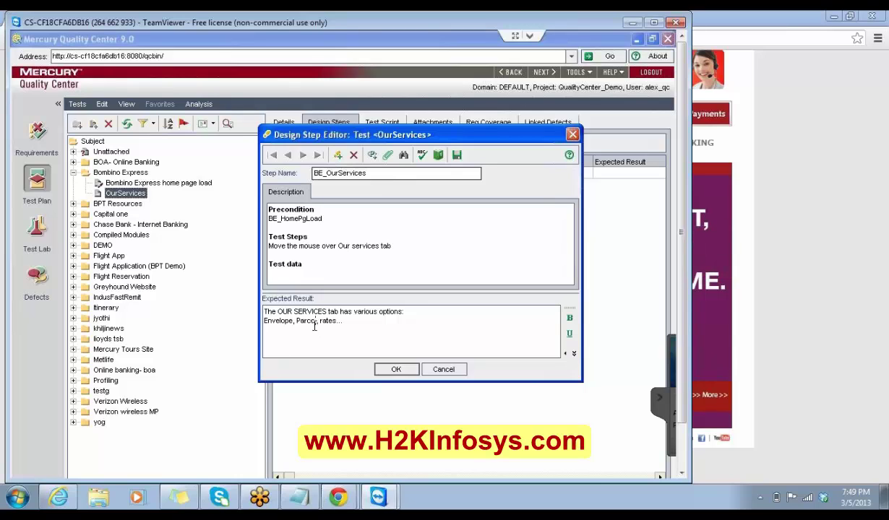
- Review the OUR SERVICES menu on the Bombino Express website again, and confirm the BE_OurServices design step in Quality Center
mouse_move(337, 493)
click(335, 467)
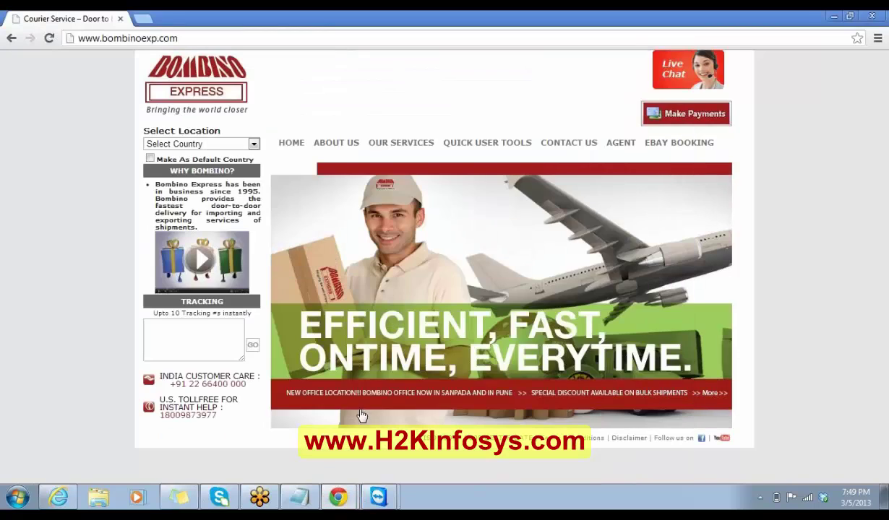
mouse_move(407, 142)
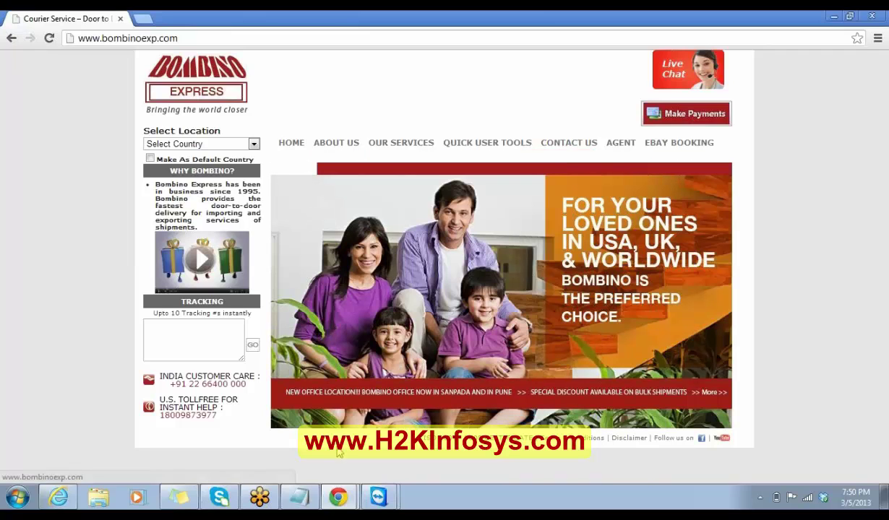
click(375, 491)
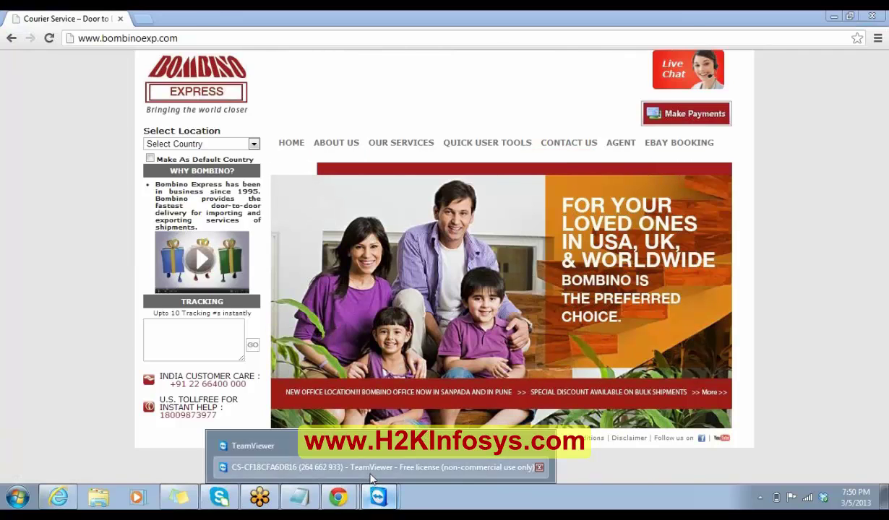
click(371, 467)
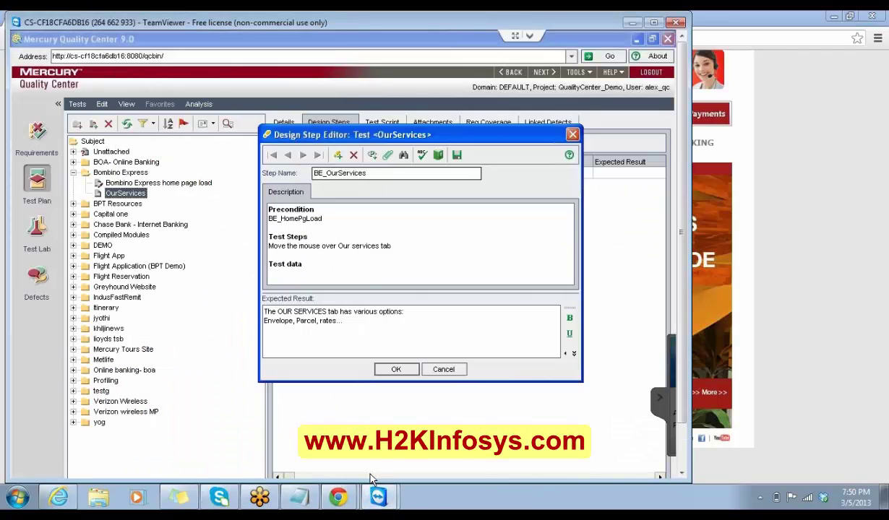
click(396, 368)
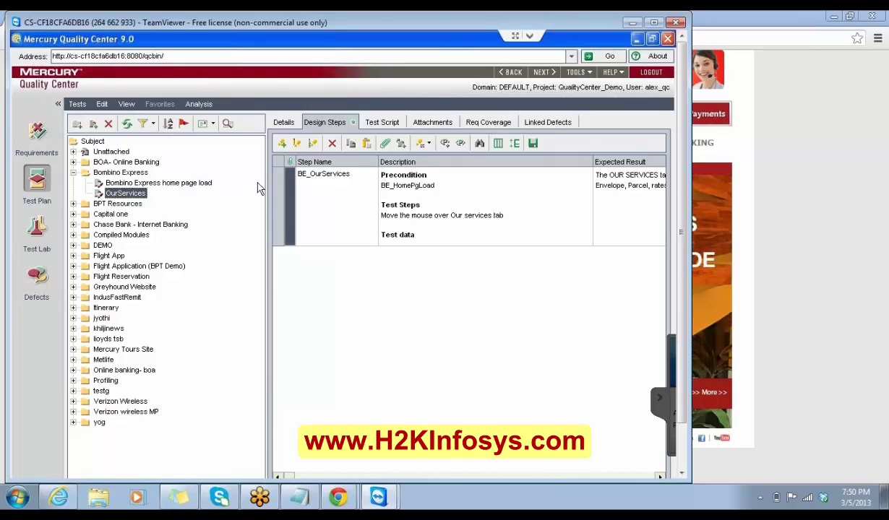
- Create a MANUAL test named "OurServices Rates" in the Bombino Express folder
click(136, 173)
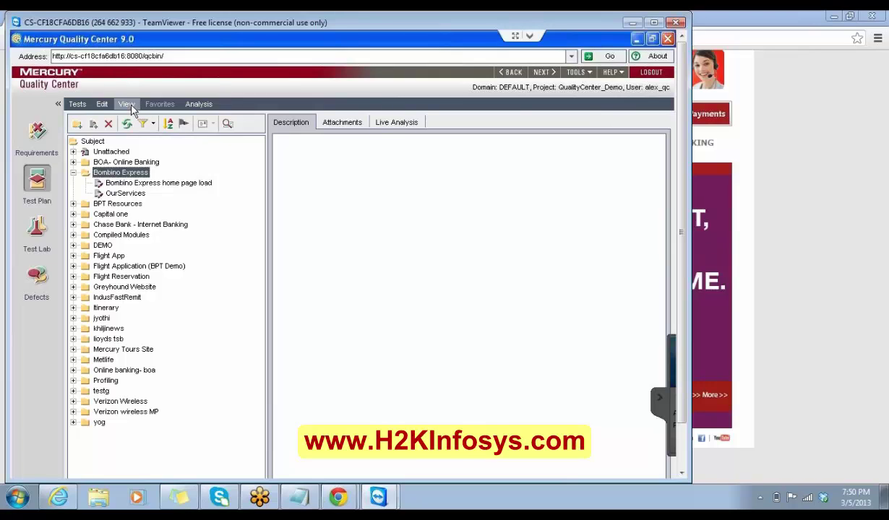
click(93, 126)
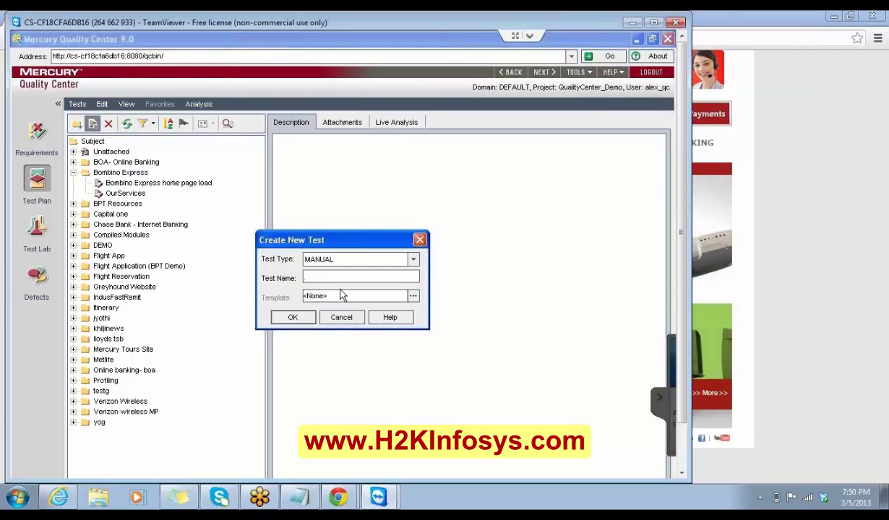
text(Ou)
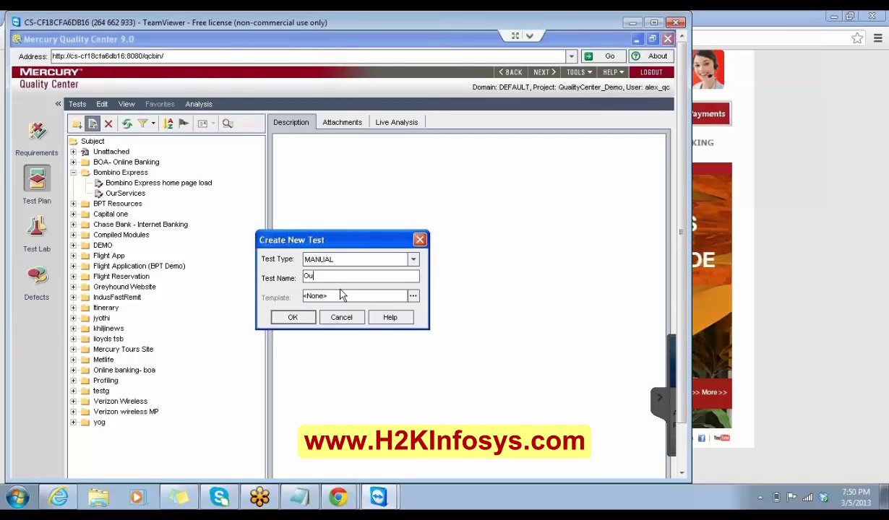
text(rServices)
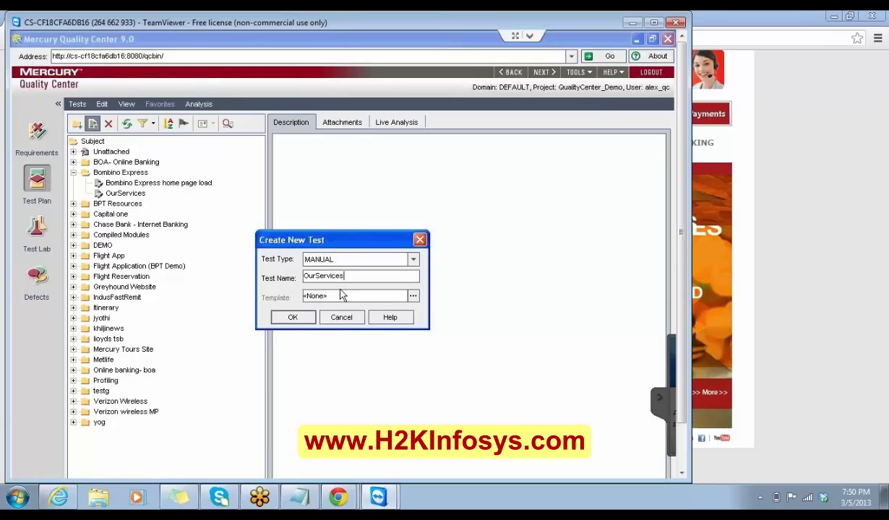
text( Rates)
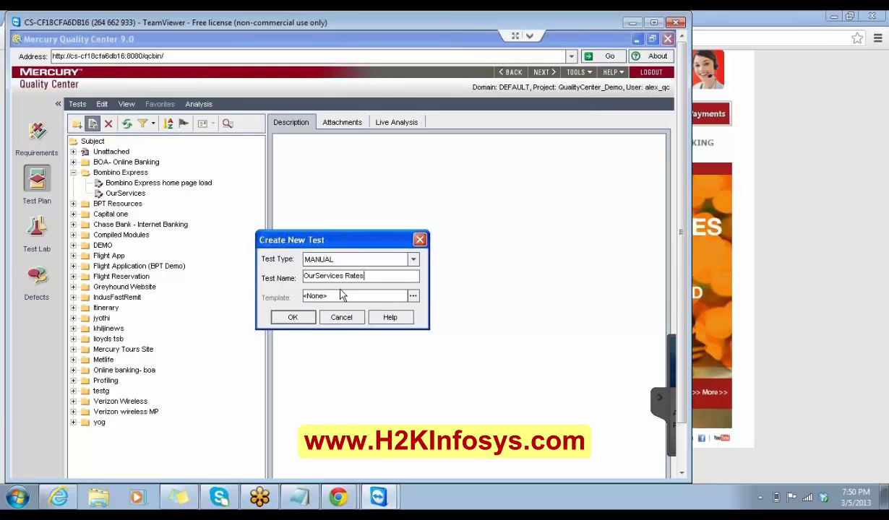
click(294, 316)
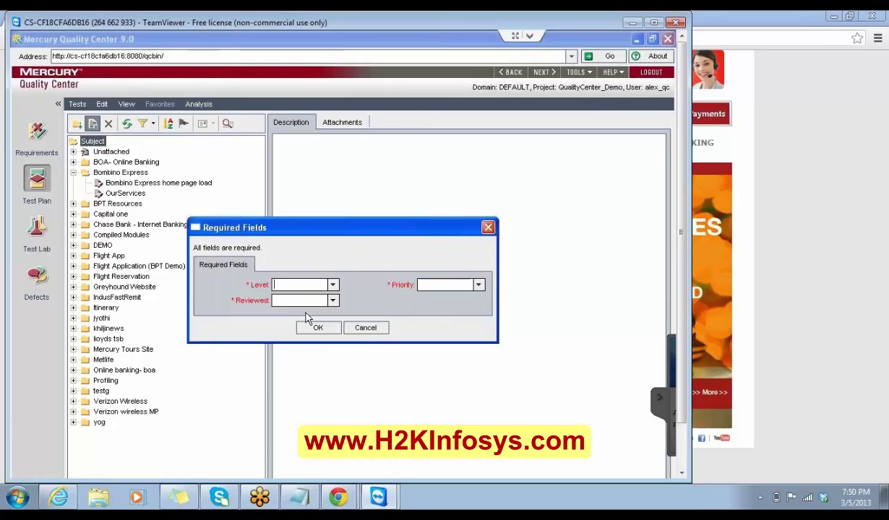
- Fill in the new test's required fields with Level Basic, Reviewed Not Reviewed and Priority 2-Medium, and confirm them
click(332, 285)
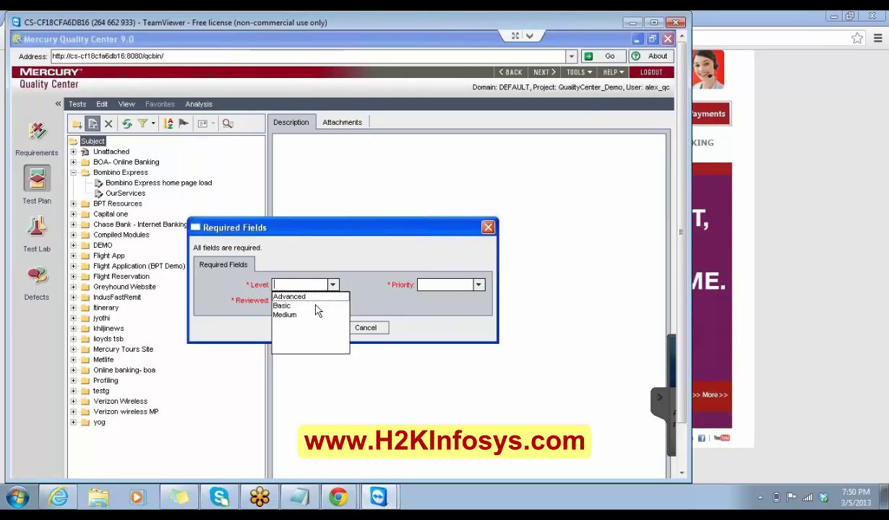
click(316, 306)
click(333, 301)
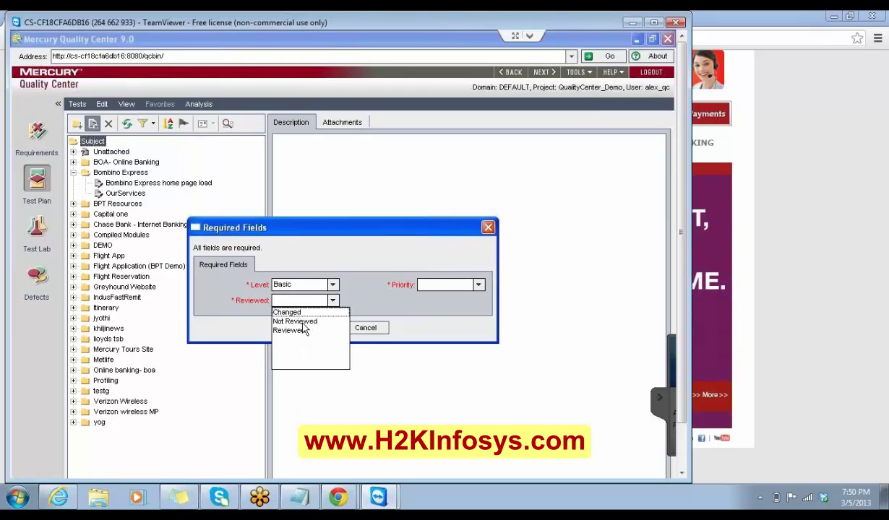
click(294, 319)
click(477, 284)
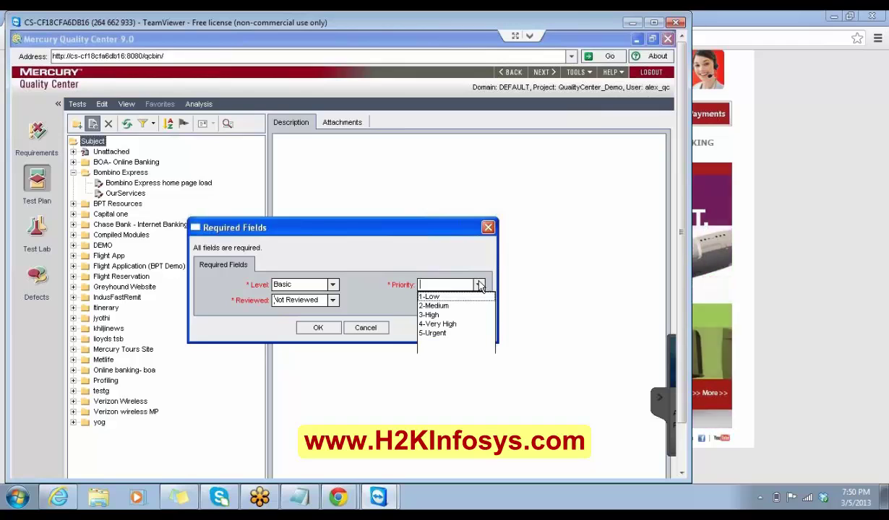
click(437, 305)
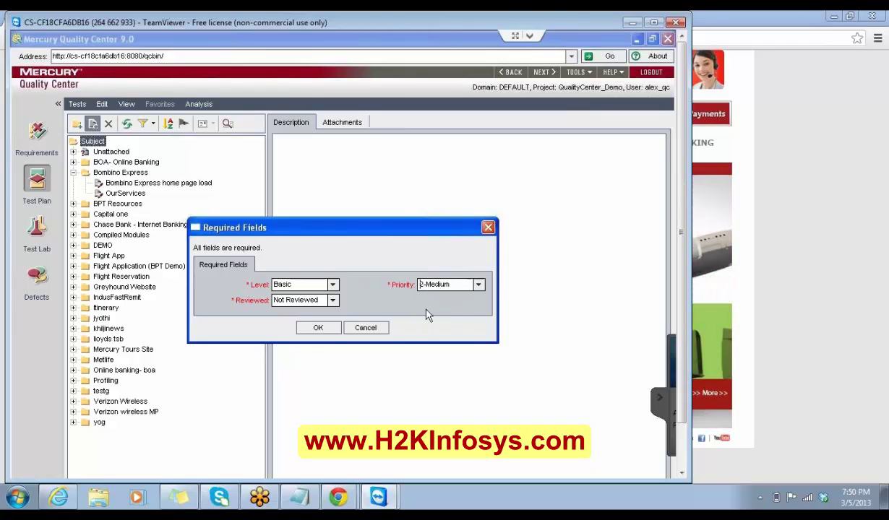
click(322, 329)
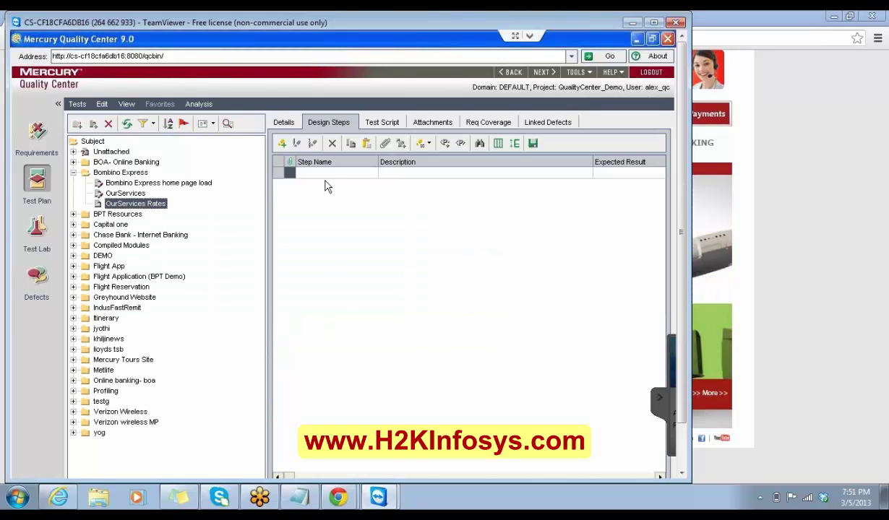
- Enter "Tests the Rates under Our Services" as the description in the OurServices Rates test's details
click(283, 122)
click(291, 194)
text(Test)
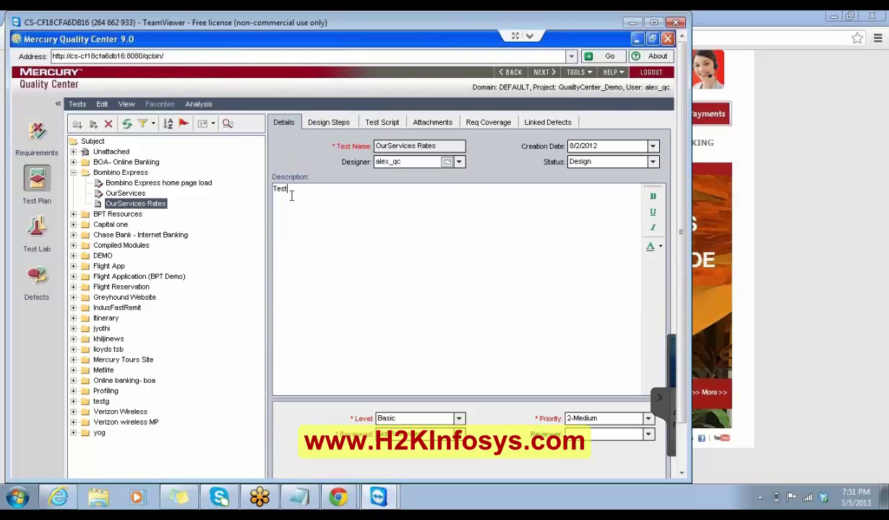
text(s fhe Rates )
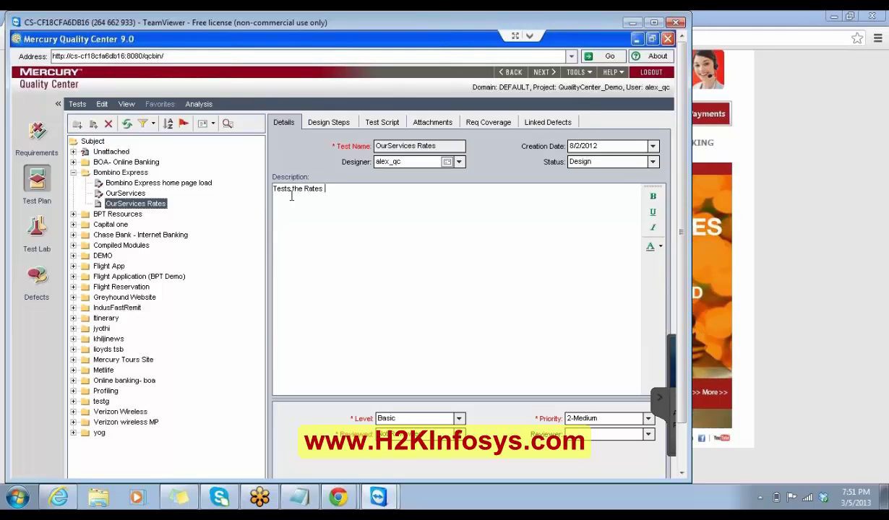
text(under Our Serv)
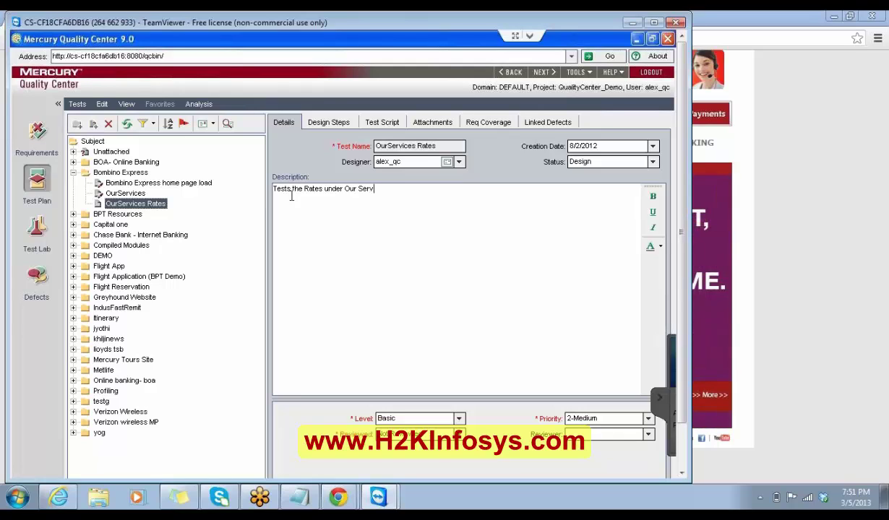
text(ices)
- Add a design step to the OurServices Rates test and name it BE_OS_Rates
click(334, 122)
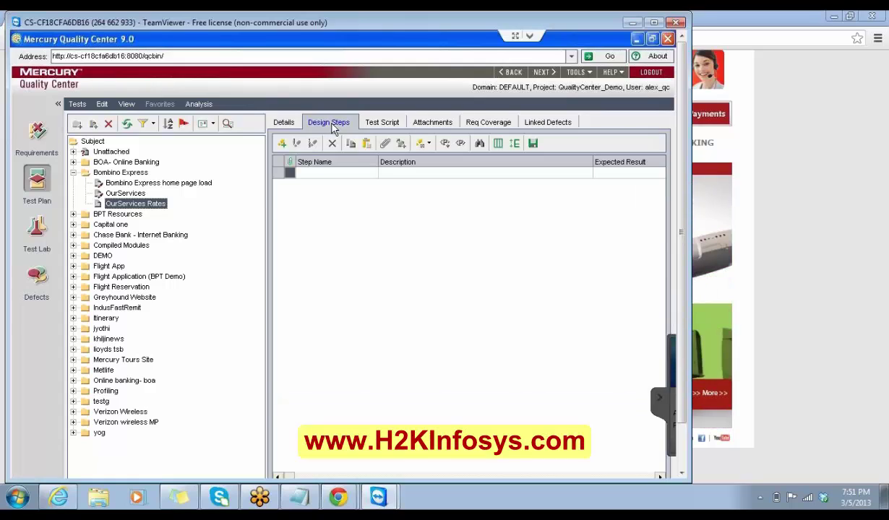
click(283, 143)
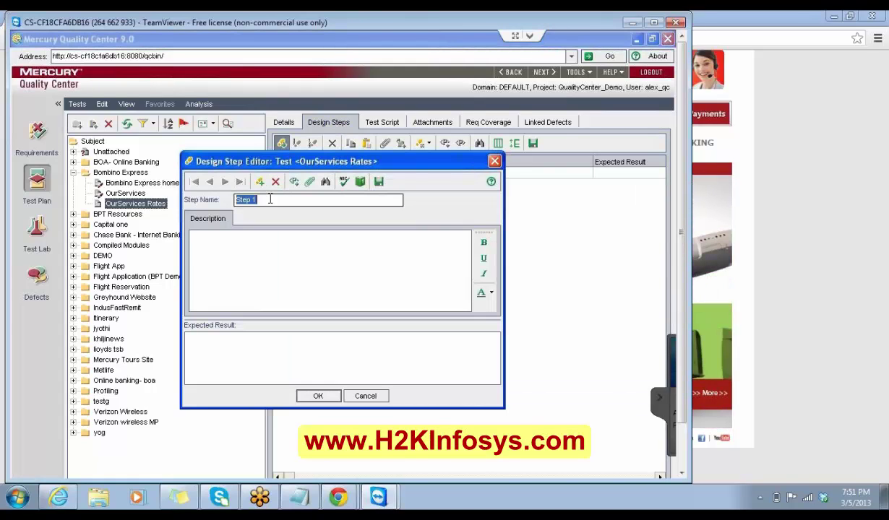
key(BackSpace)
text(BE)
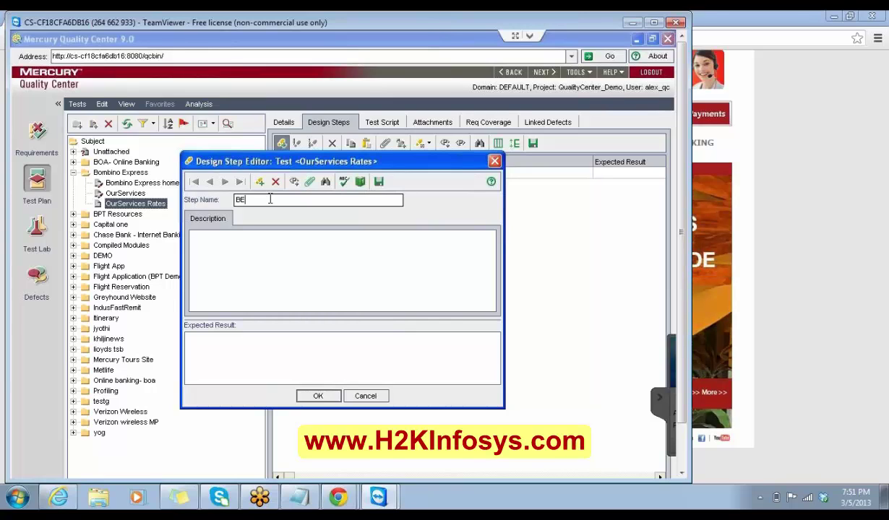
text(_Rates)
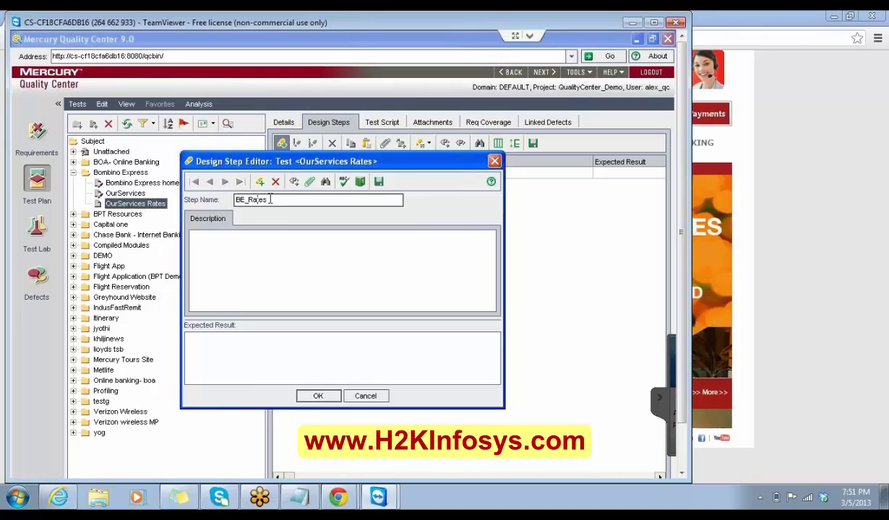
key(Home)
key(Right)
key(Right)
key(Right)
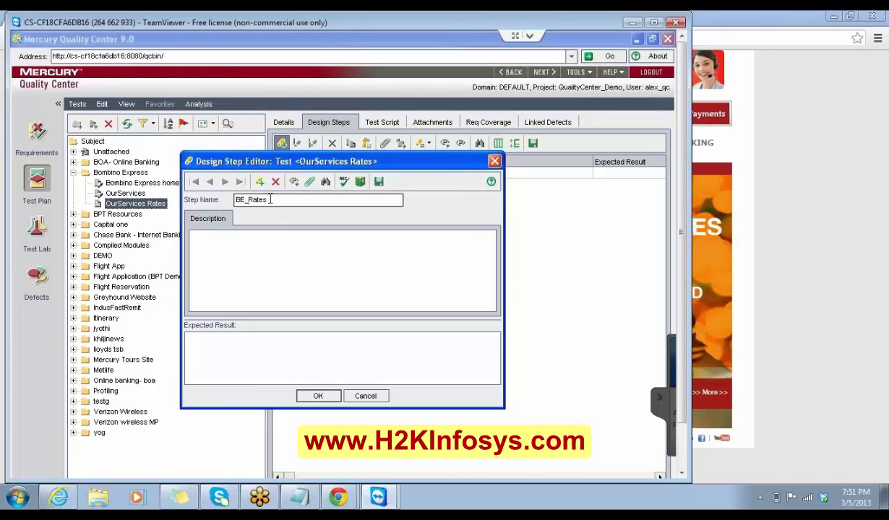
text(OS)
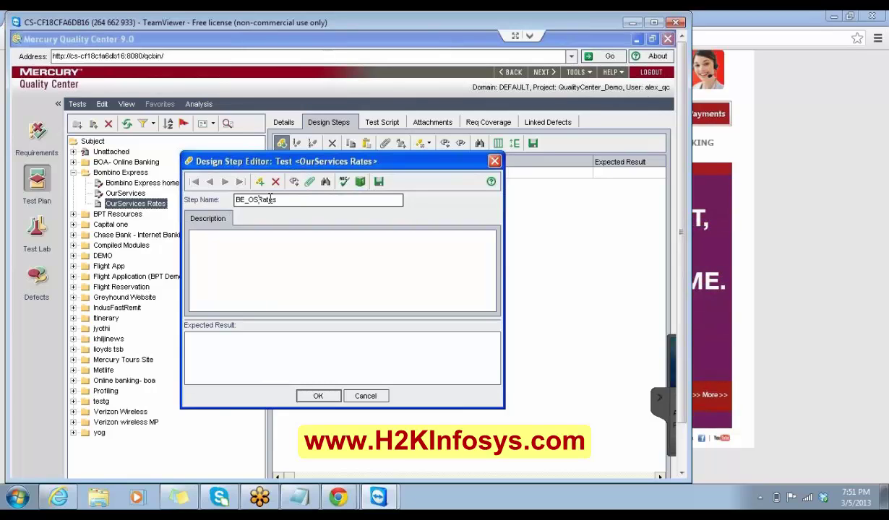
text(_)
- Enter the headings "Precondition", "Test Steps" and "Test Data" on separate lines in the step's description
click(265, 252)
text(Pre)
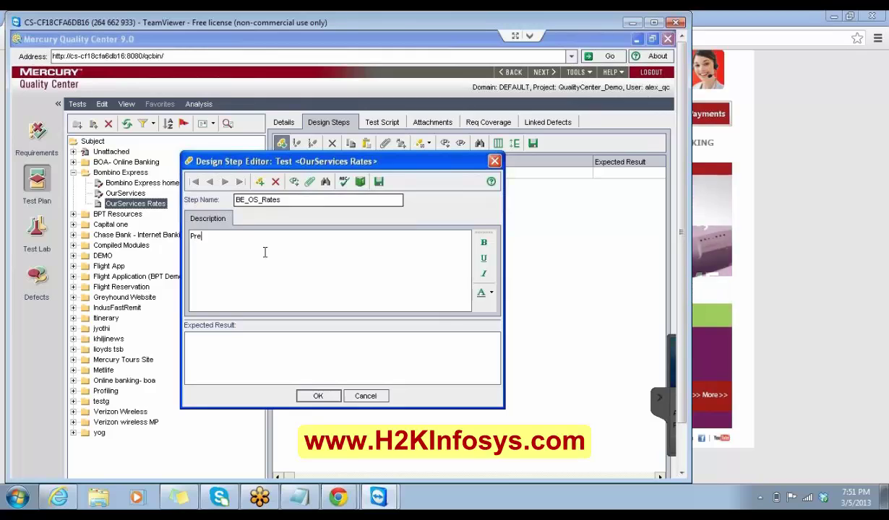
text(conditi)
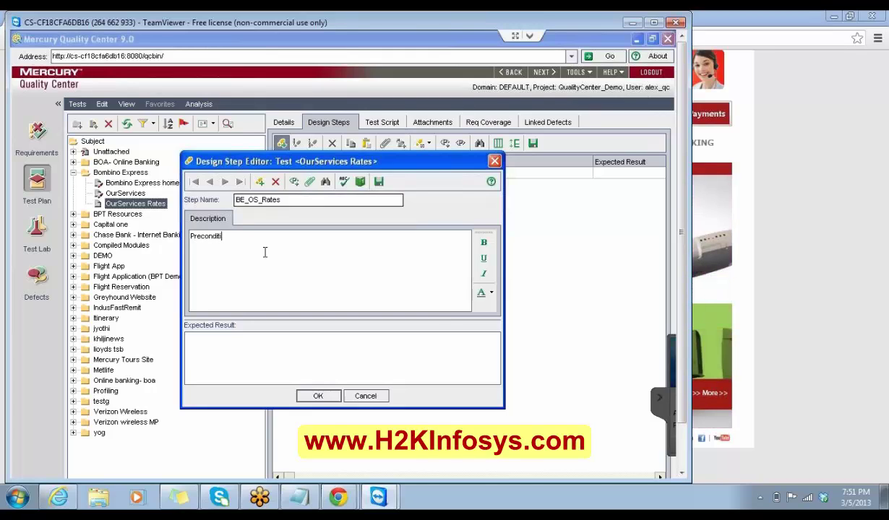
text(on Test S)
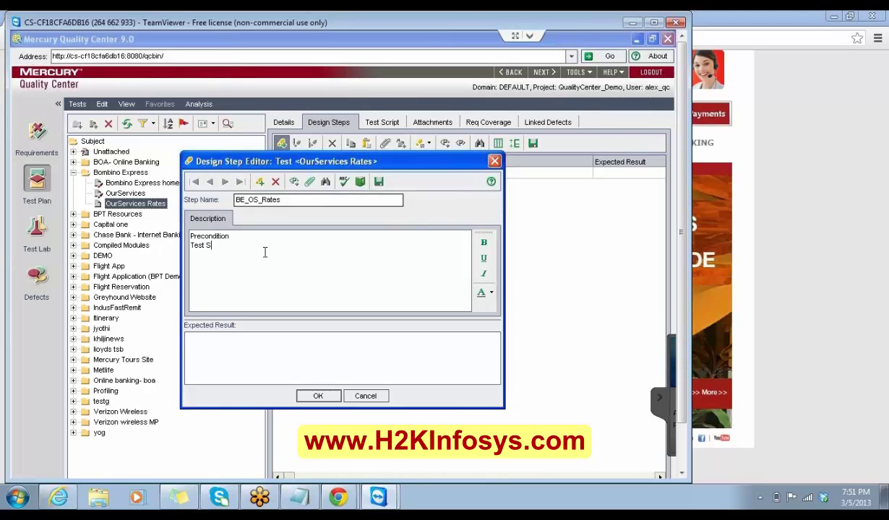
text(tepa)
key(BackSpace)
text(s Tes)
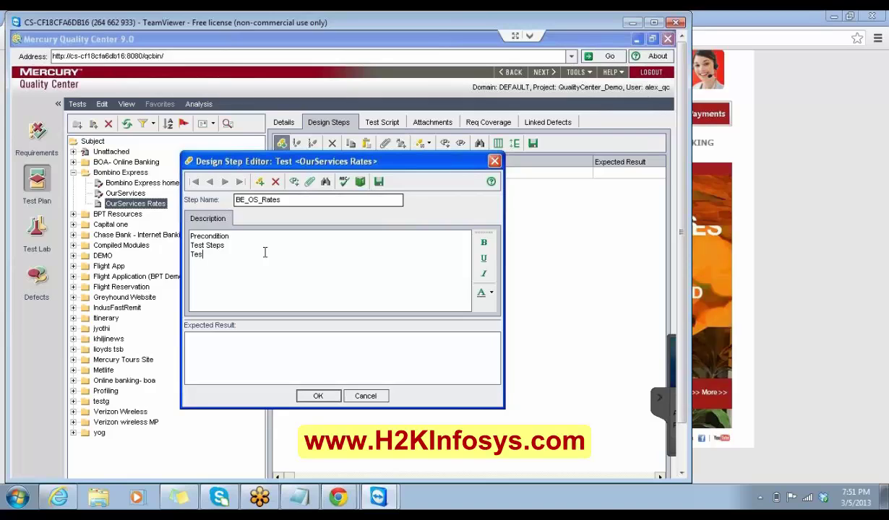
text(t Data)
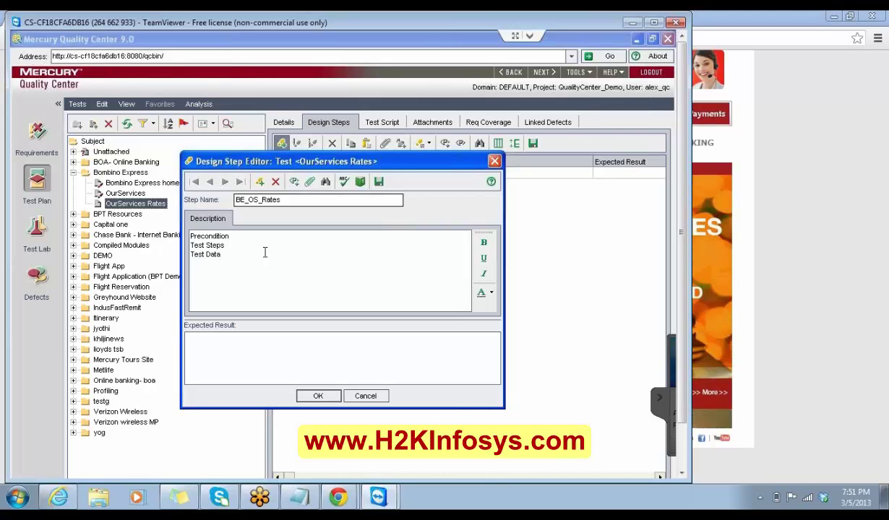
- Make the three headings in the step's description bold
key(shift+Up)
key(shift+Up)
key(shift+Home)
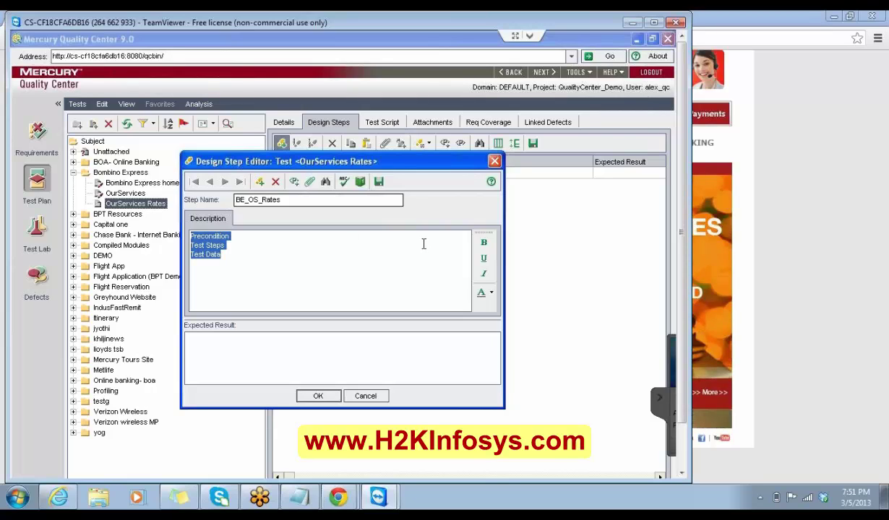
click(481, 246)
- Enter BE_OurServices under the Precondition heading, with a blank line before Test Steps
click(352, 239)
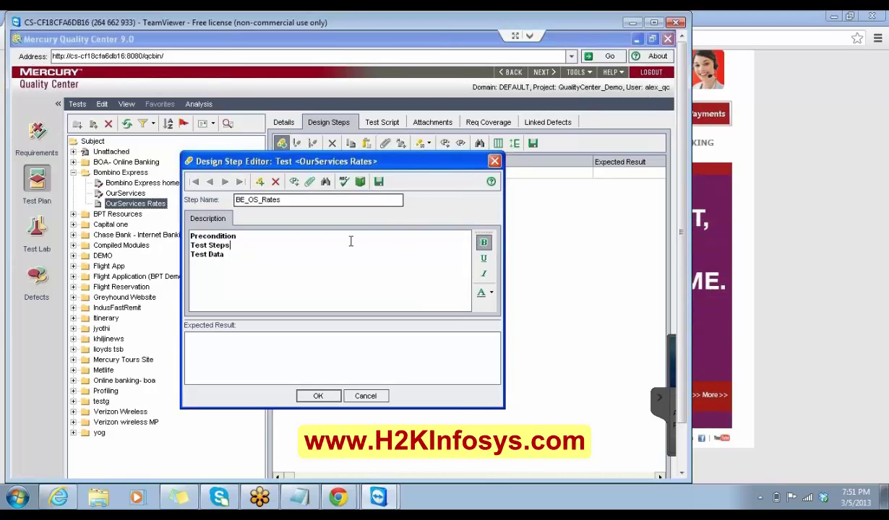
key(Return)
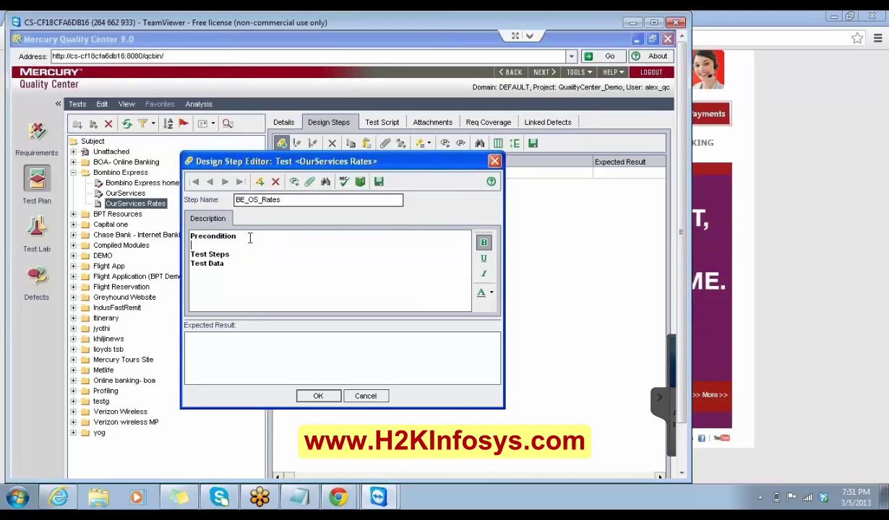
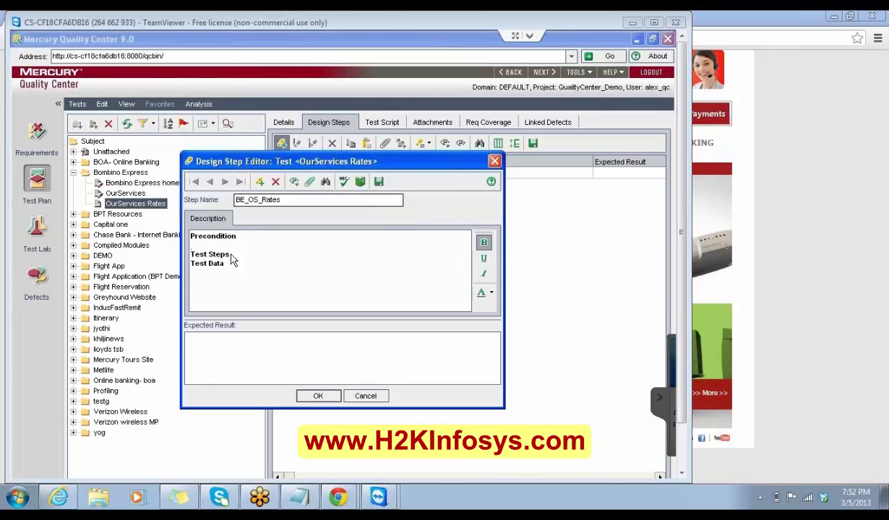
text(BE)
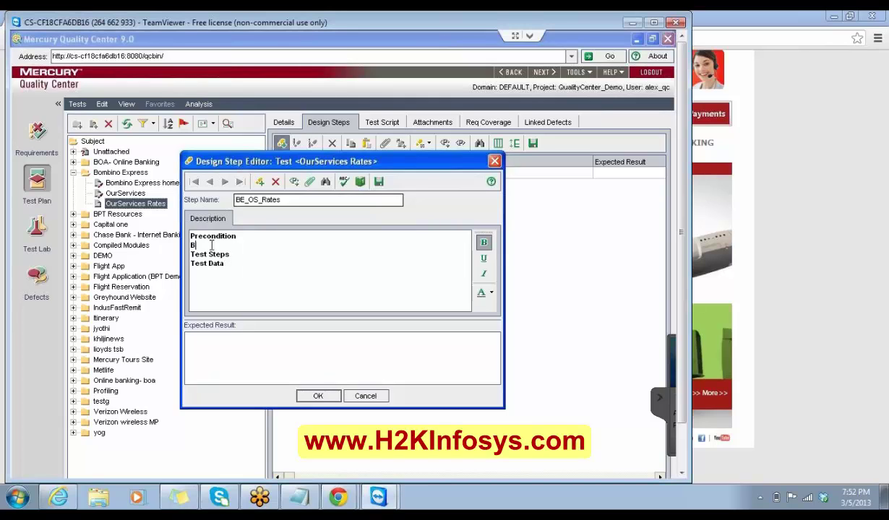
text(_OurServices)
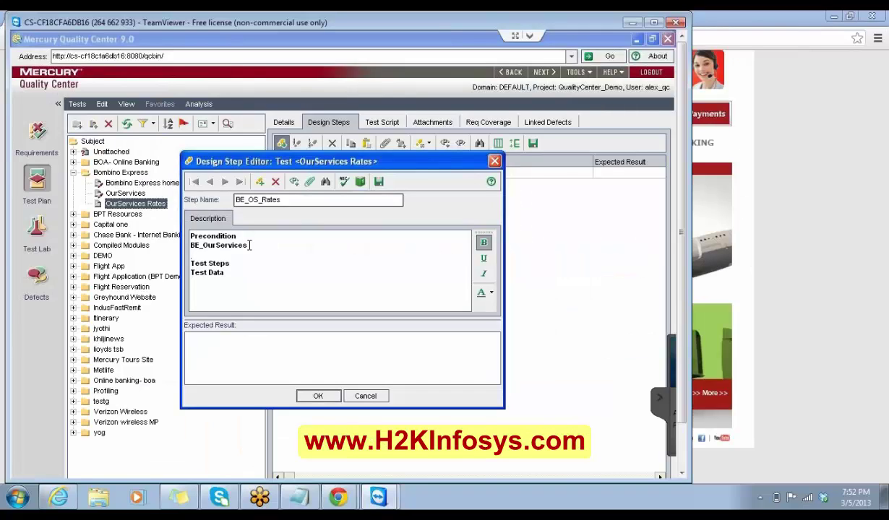
- Enter "Click on Rates under Our Service tab" under the Test Steps heading, with a blank line before Test Data
click(233, 264)
key(Return)
text(Click on Rates)
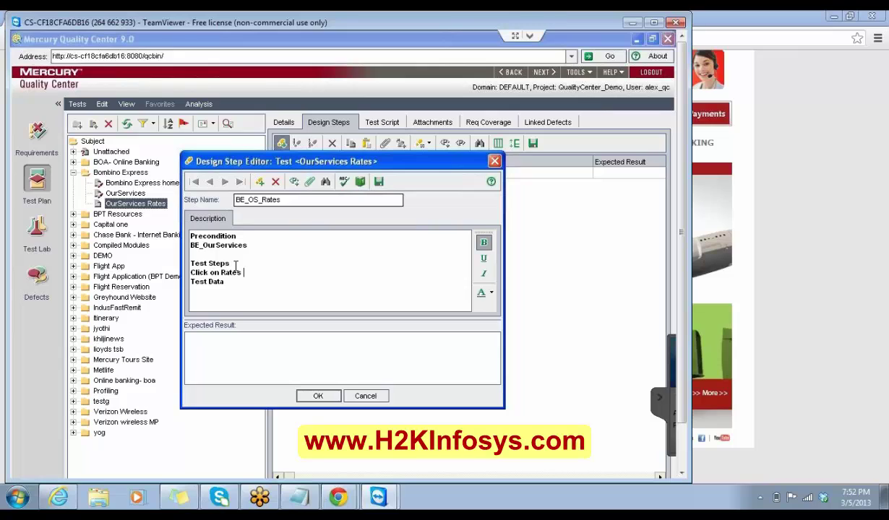
text( under Our Service tab)
key(Return)
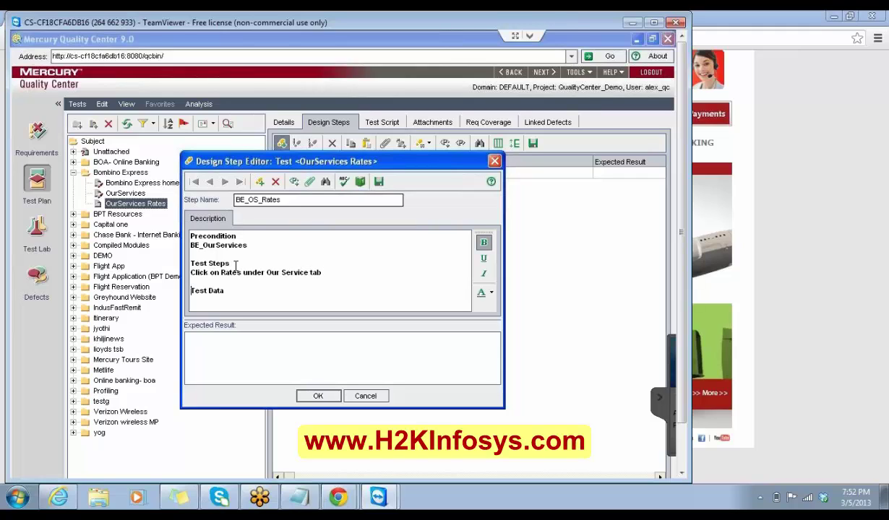
- Remove the bold formatting from the BE_OurServices precondition text
drag(247, 245, 189, 246)
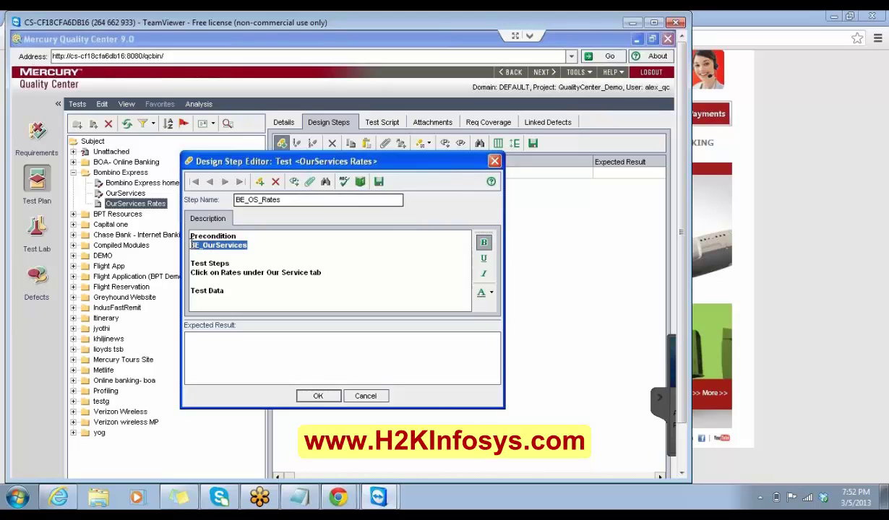
click(483, 242)
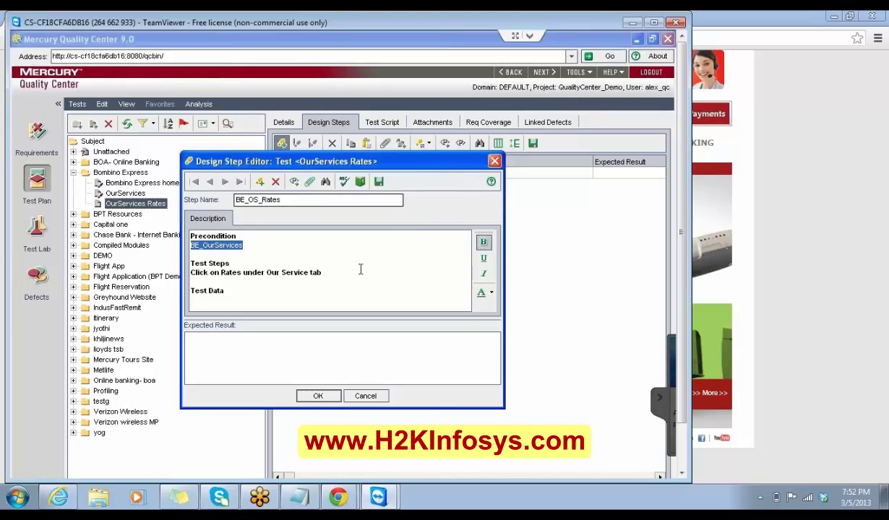
- Remove the bold formatting from the text under Test Steps and begin the expected result with "The"
drag(322, 273, 188, 273)
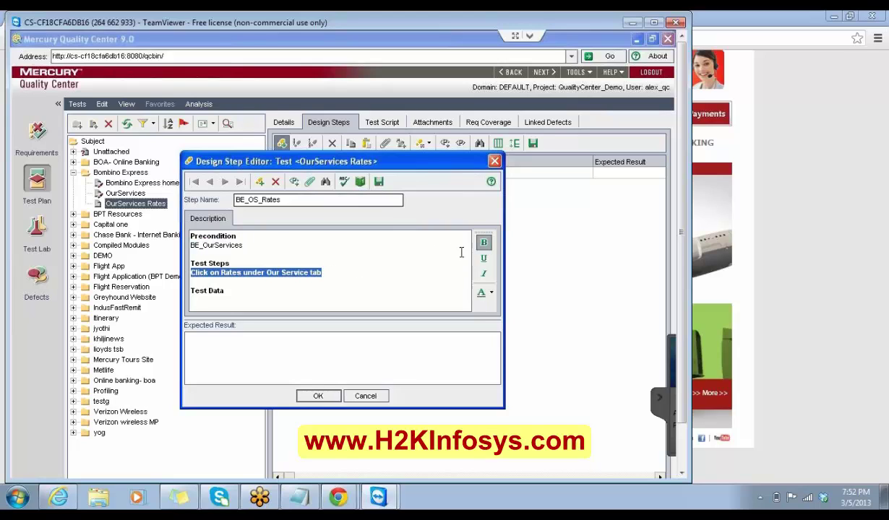
click(484, 243)
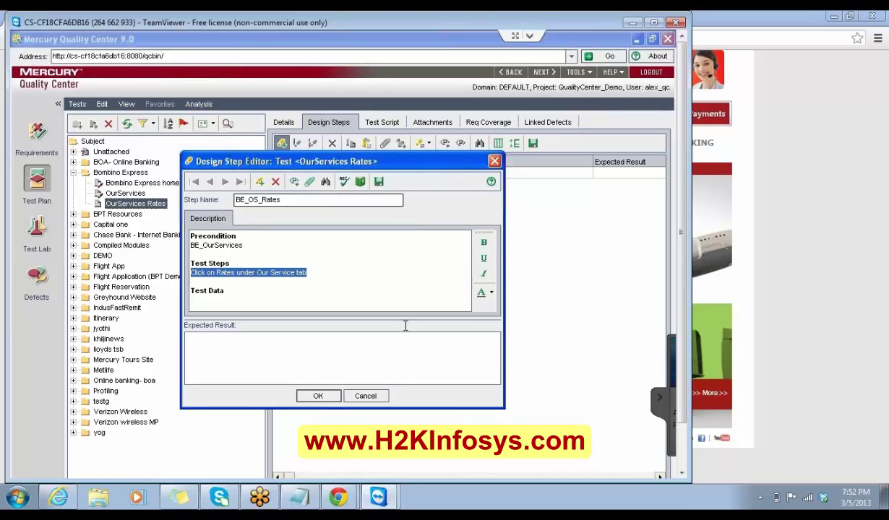
click(384, 341)
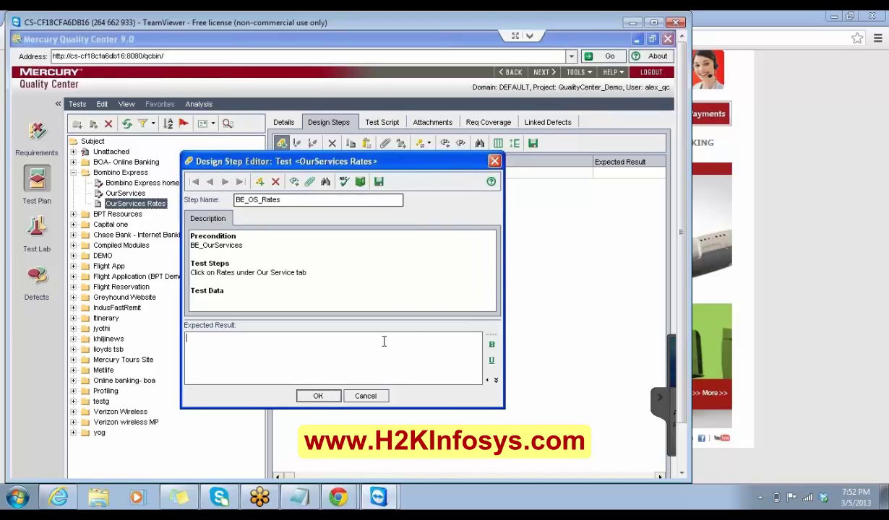
text(The)
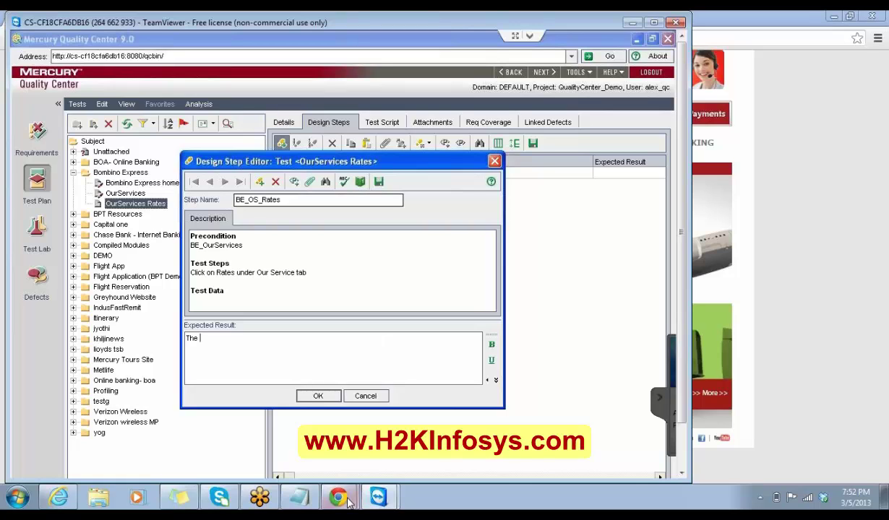
- Switch to Chrome and open the Rates page under Our Services on the Bombino Express site to check its contents
mouse_move(337, 491)
click(338, 469)
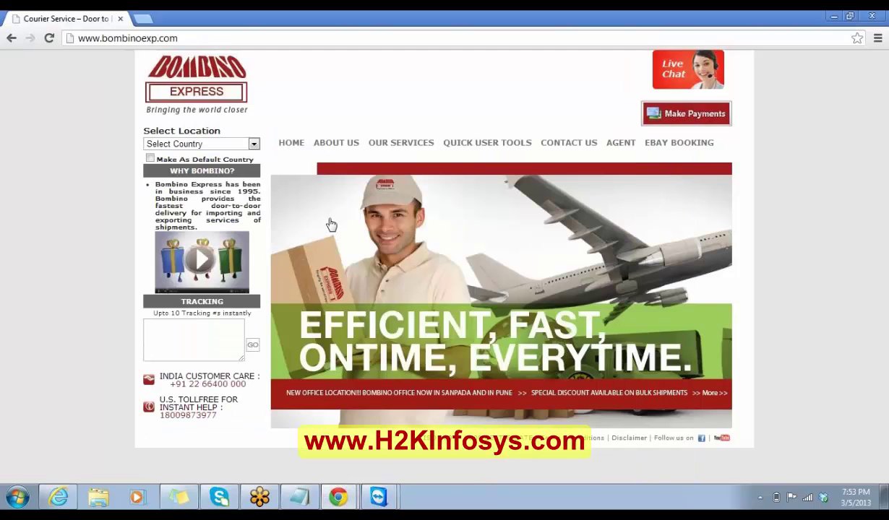
mouse_move(397, 143)
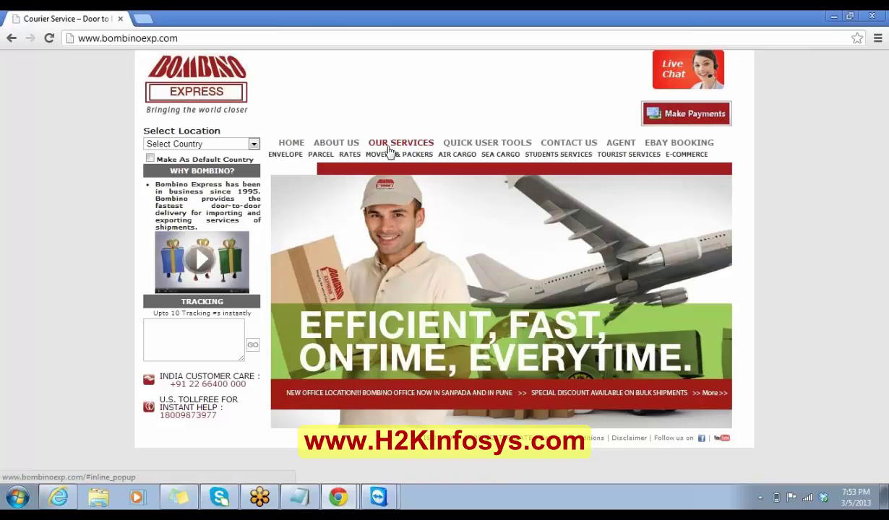
click(352, 156)
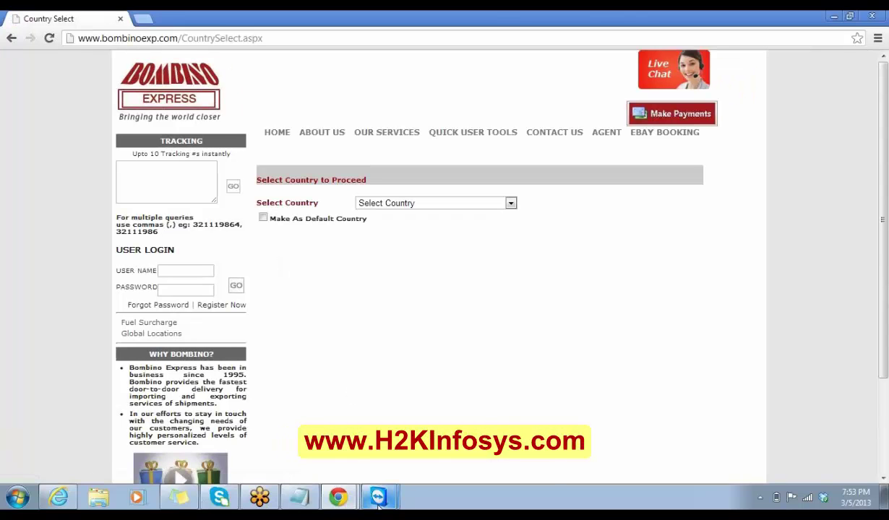
- Return to Quality Center and complete the first expected-result line as "The Select Country list box opens with all the list of countries"
mouse_move(378, 498)
click(390, 468)
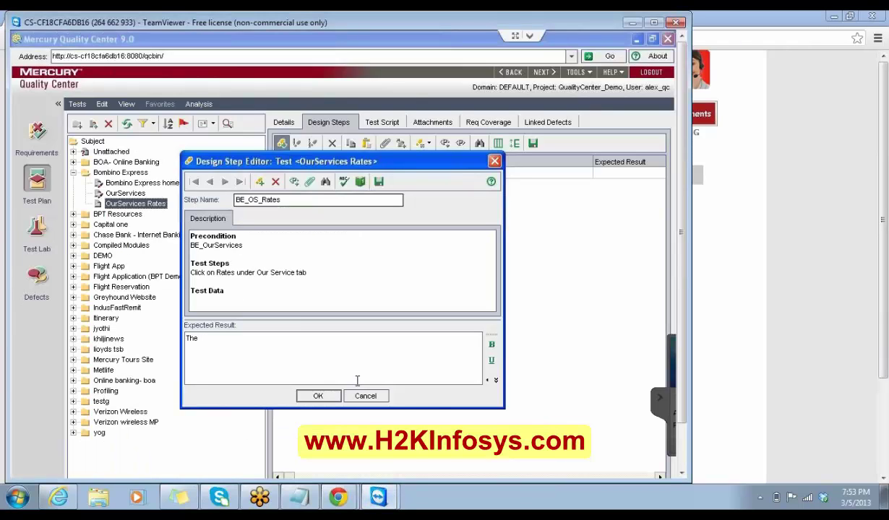
text(Select Country list box open)
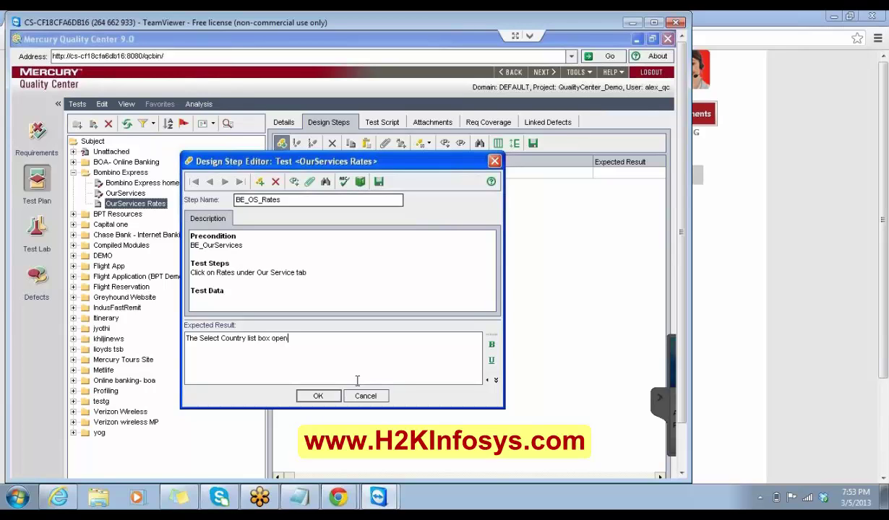
text(s w)
text(ith all the )
text(defaul)
text(t)
key(BackSpace)
key(BackSpace)
key(BackSpace)
key(BackSpace)
key(BackSpace)
key(BackSpace)
key(BackSpace)
text(list of countries)
key(Return)
- Add "The Make default check box appears" as the second expected-result line and accept the design step
text(The )
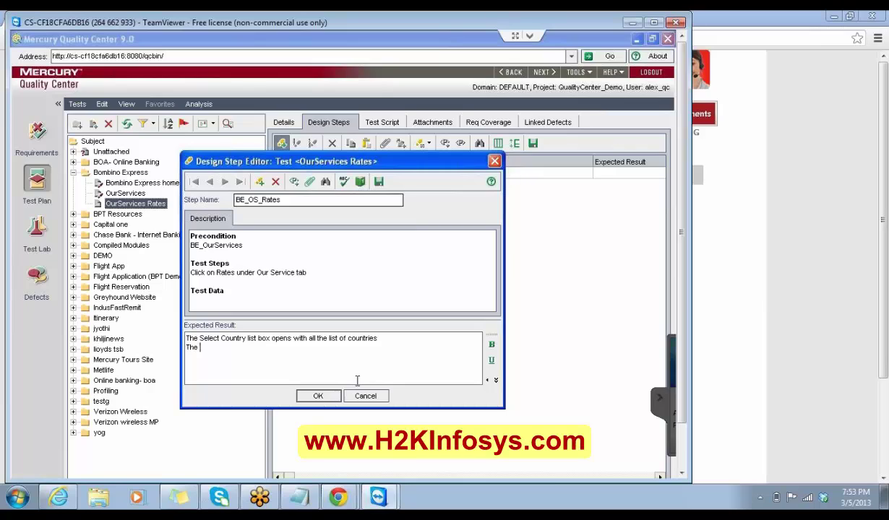
text(Make default check box app)
text(sr)
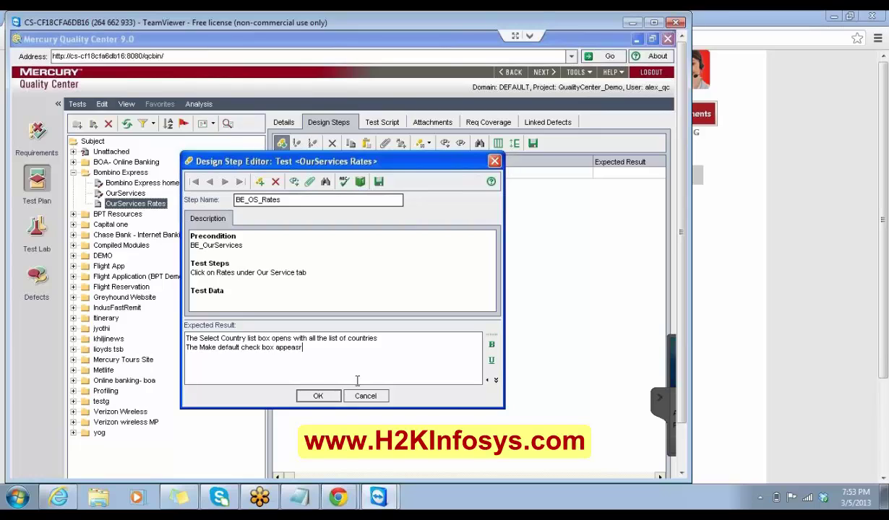
key(BackSpace)
key(BackSpace)
text(rs)
click(318, 396)
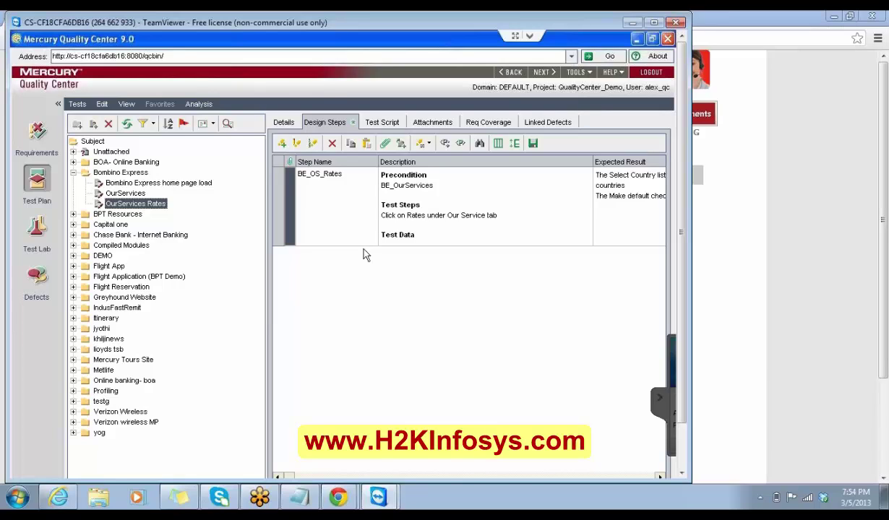
- Add another design step to the OurServices Rates test and name it BE_OS_Rates_CountryUSA
click(283, 144)
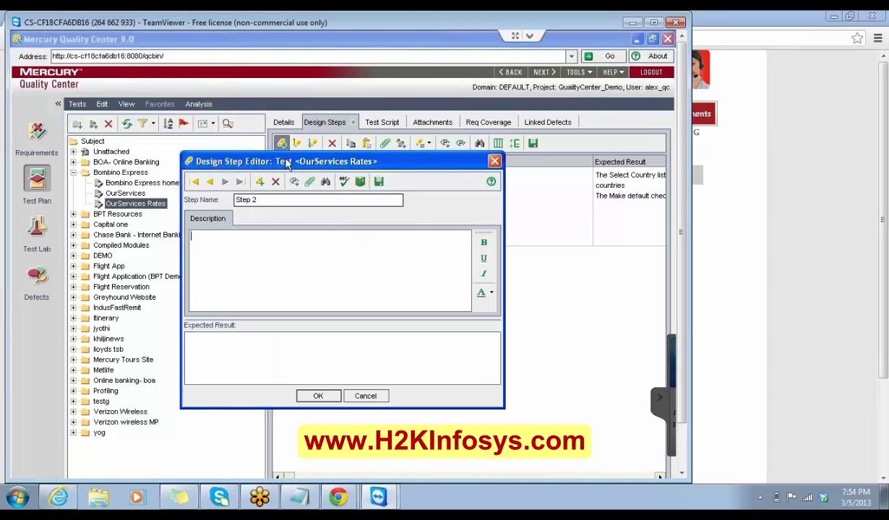
drag(286, 163, 352, 258)
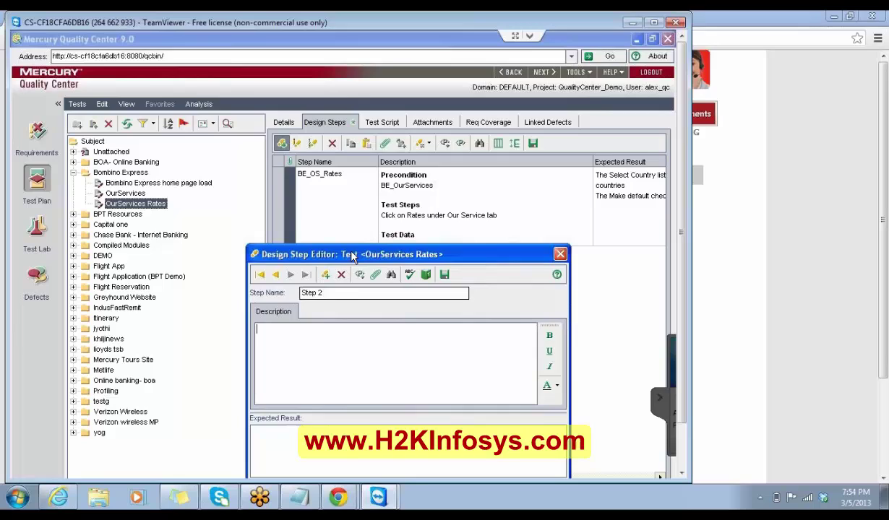
double_click(329, 291)
key(BackSpace)
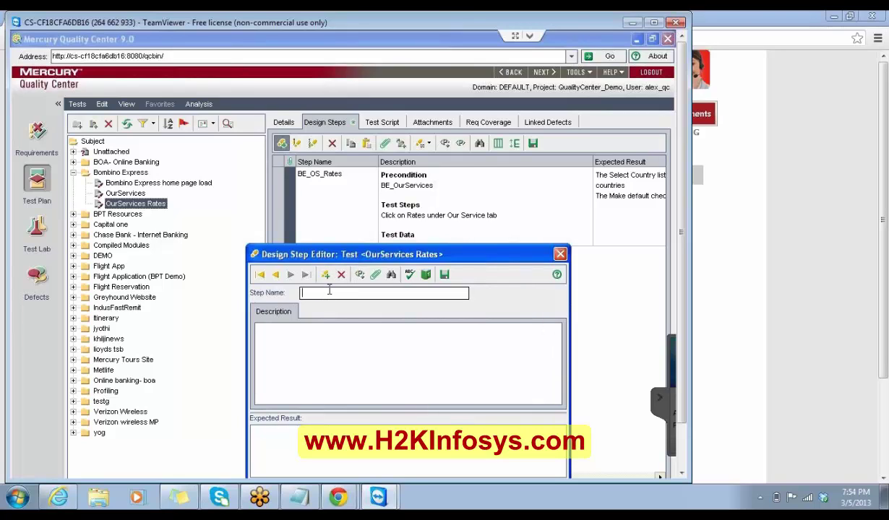
text(BE_OS_Rates_CountryUSA)
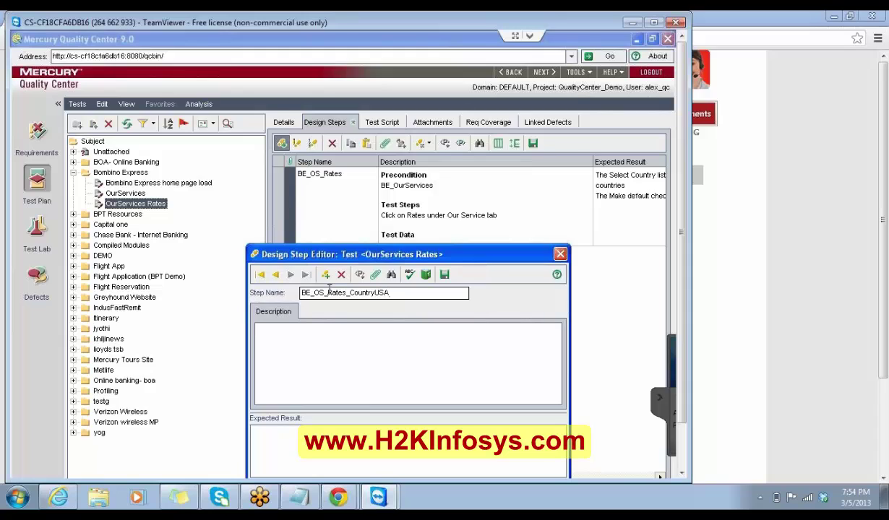
- Enter the headings Precondition, Test Steps and Test Data on separate lines in the new step's description
click(308, 335)
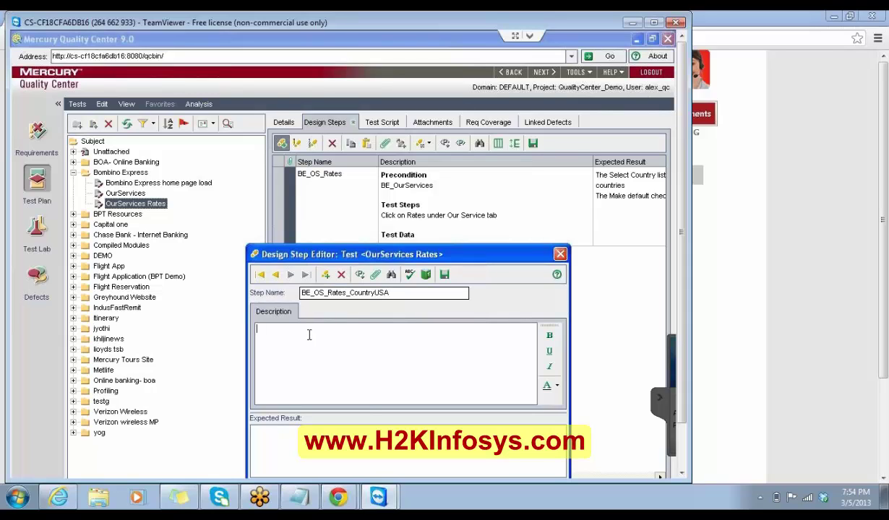
text(Precondition)
key(Return)
text(Test Steps)
key(Return)
text(Test )
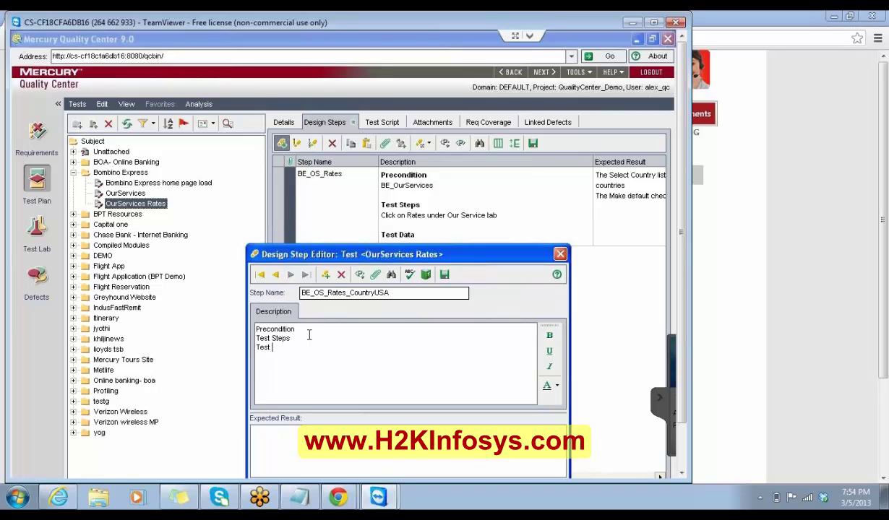
text(Data)
- Open the test design 1.30pm workbook from the desktop in Excel and show its Test case sheet
key(super+d)
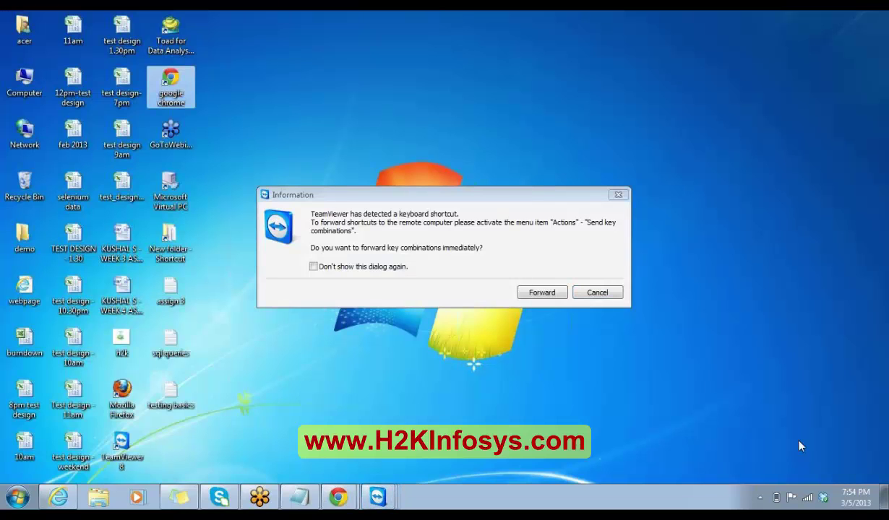
click(597, 292)
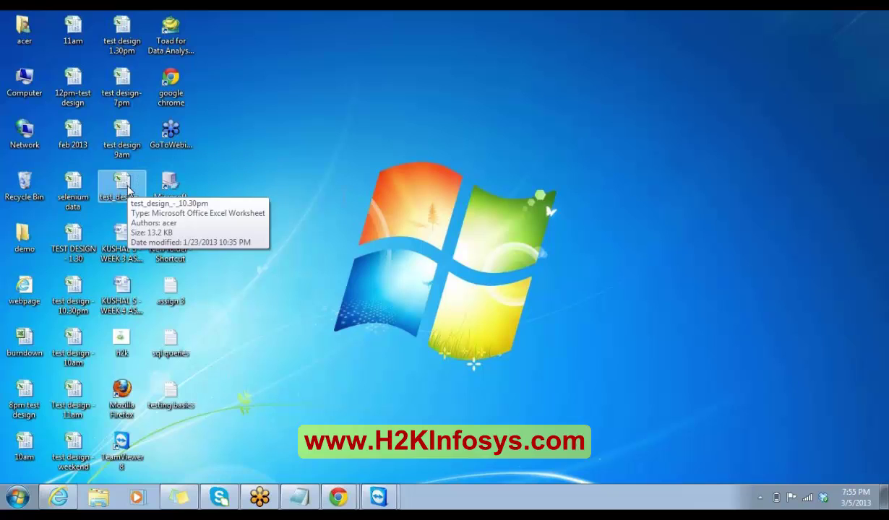
double_click(122, 47)
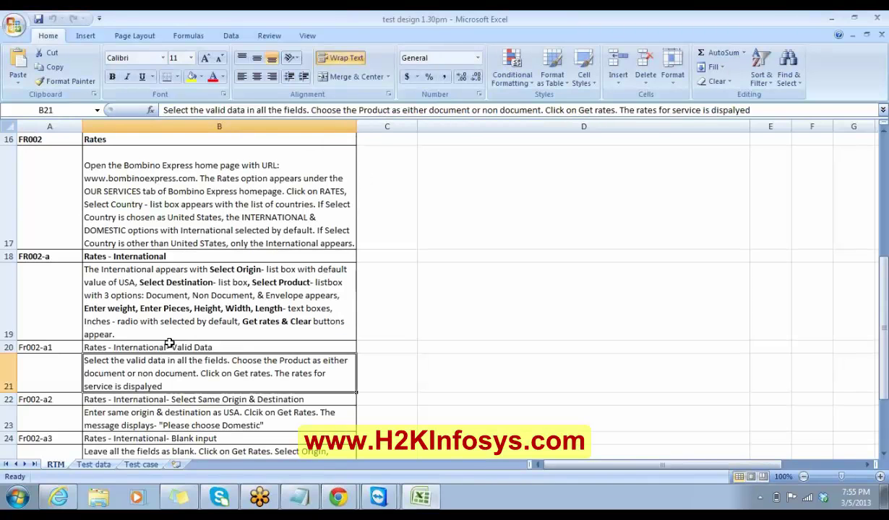
click(140, 465)
click(171, 417)
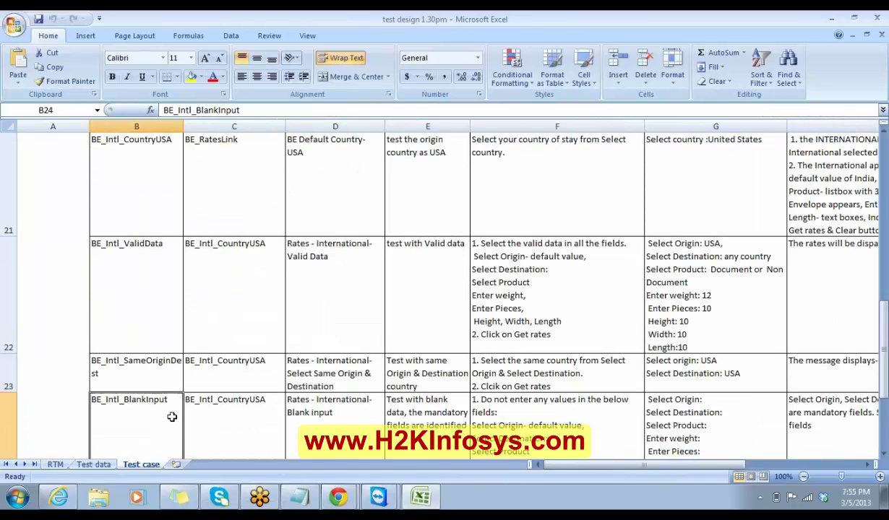
- Review the Bombino Express Rates test cases, comparing the descriptions of BE_Intl_CountryOther and BE_Intl_CountryUSA
key(Up)
key(Up)
key(Up)
key(Up)
key(Up)
key(Up)
key(Up)
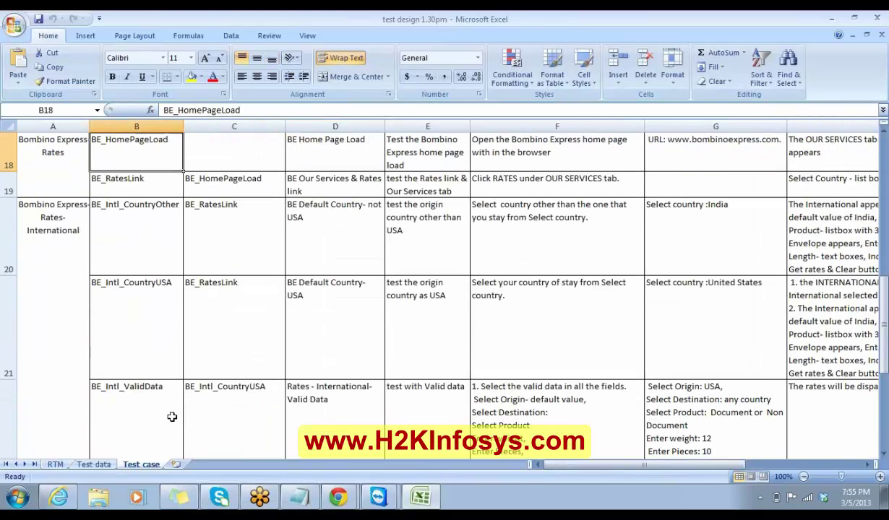
key(Down)
key(Down)
key(Down)
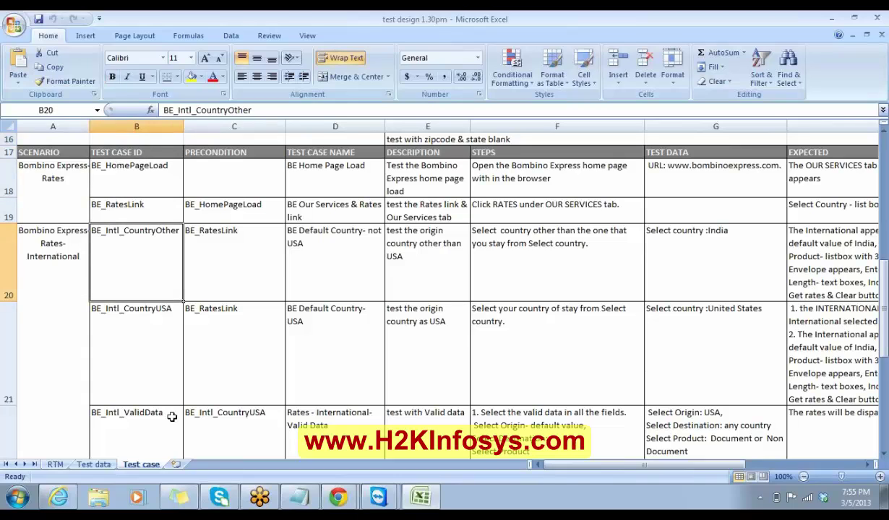
key(Right)
key(Right)
key(Right)
key(Down)
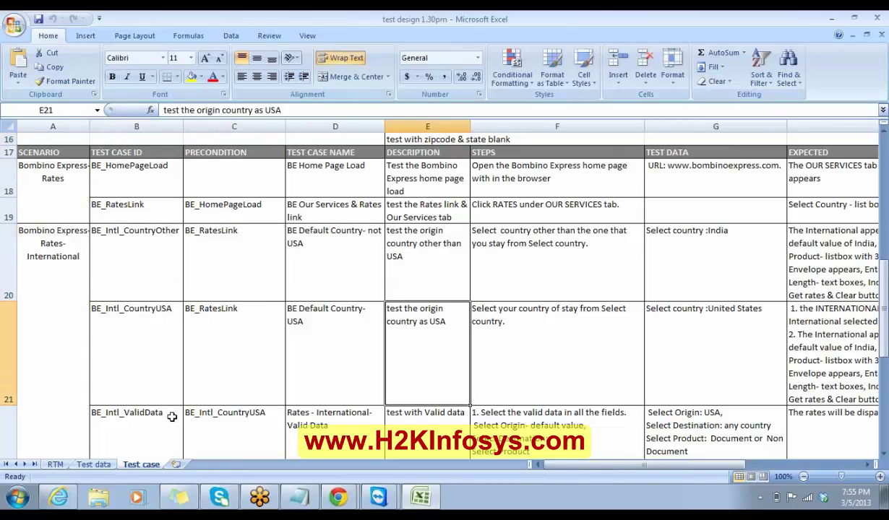
key(Up)
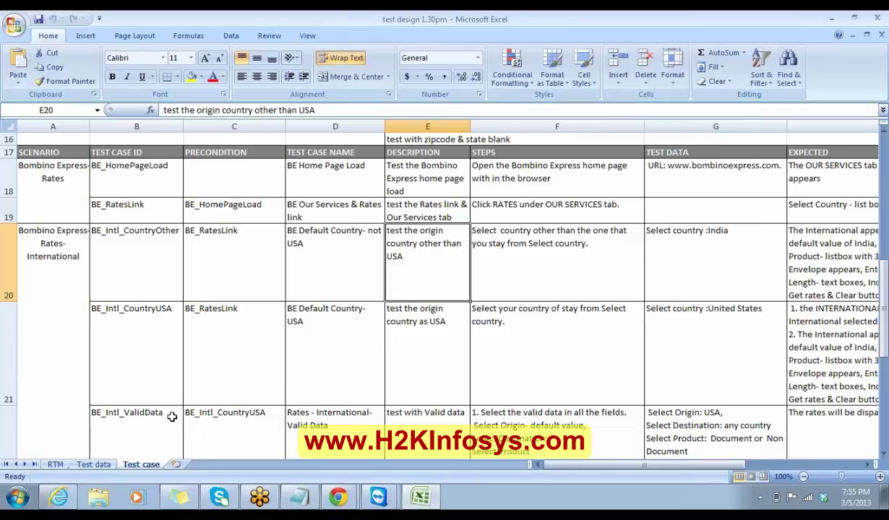
key(Down)
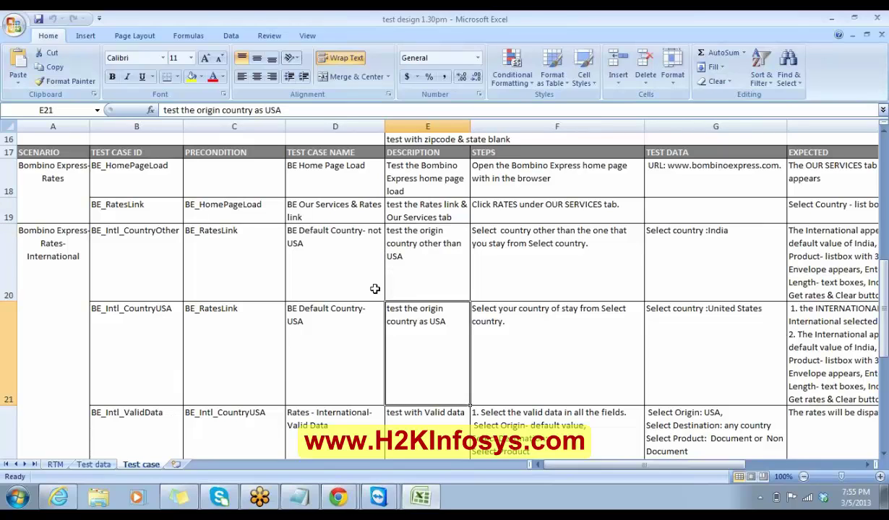
click(404, 280)
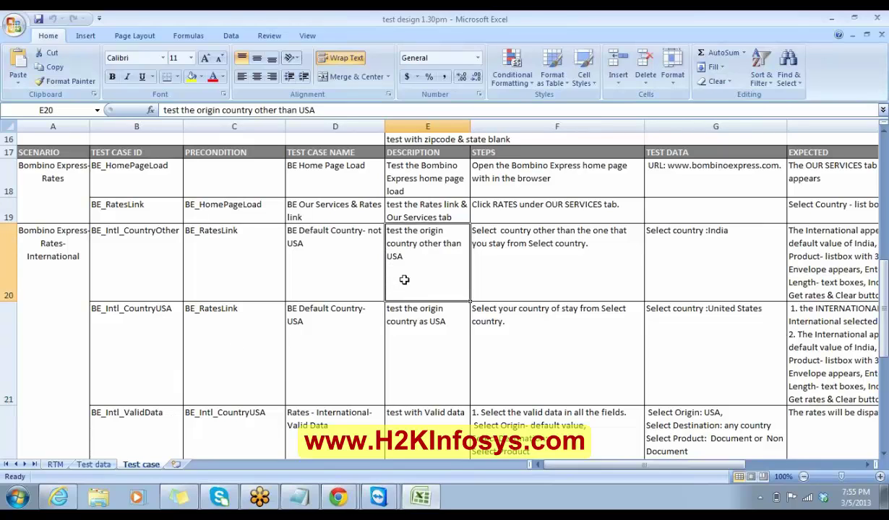
click(409, 331)
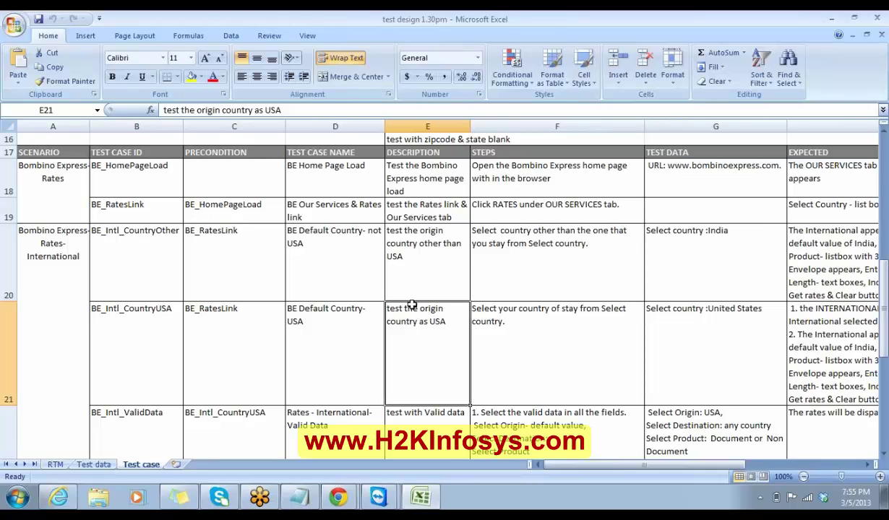
- Return to Quality Center, separate the description's three headings with blank lines and make them bold
mouse_move(376, 480)
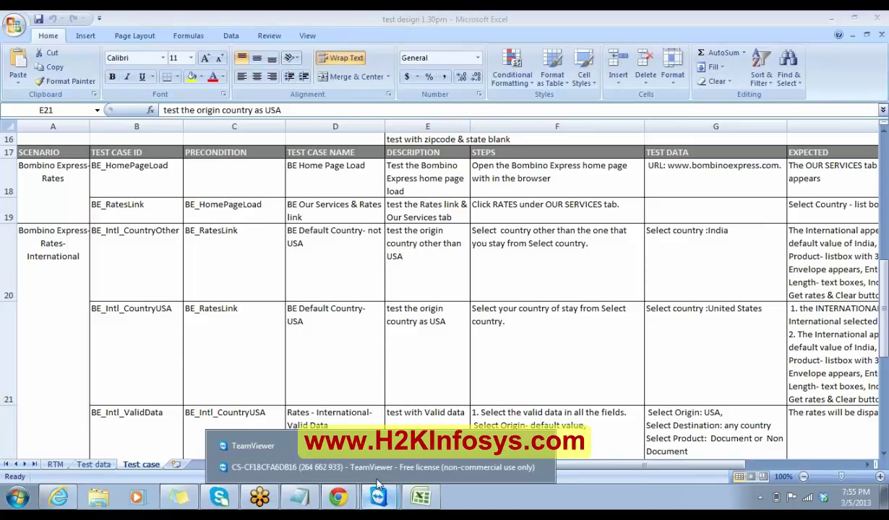
click(361, 466)
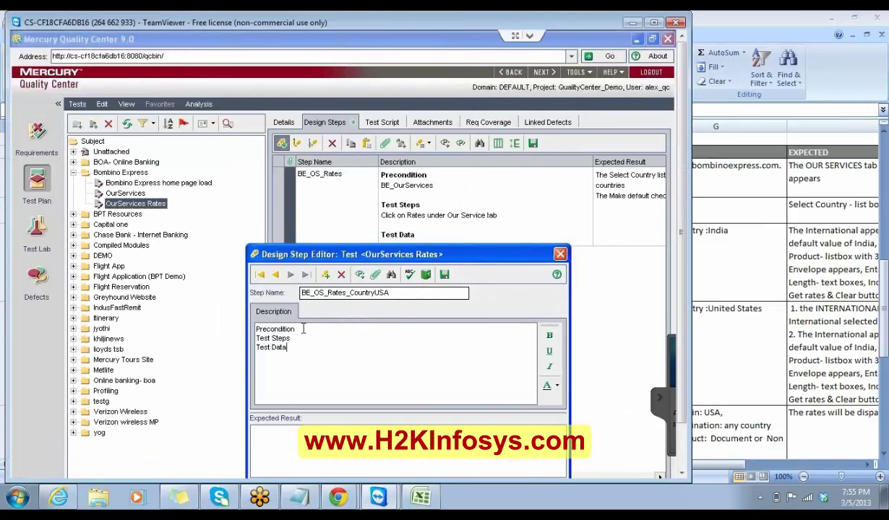
key(Return)
key(Up)
key(Return)
key(Up)
drag(294, 369, 240, 309)
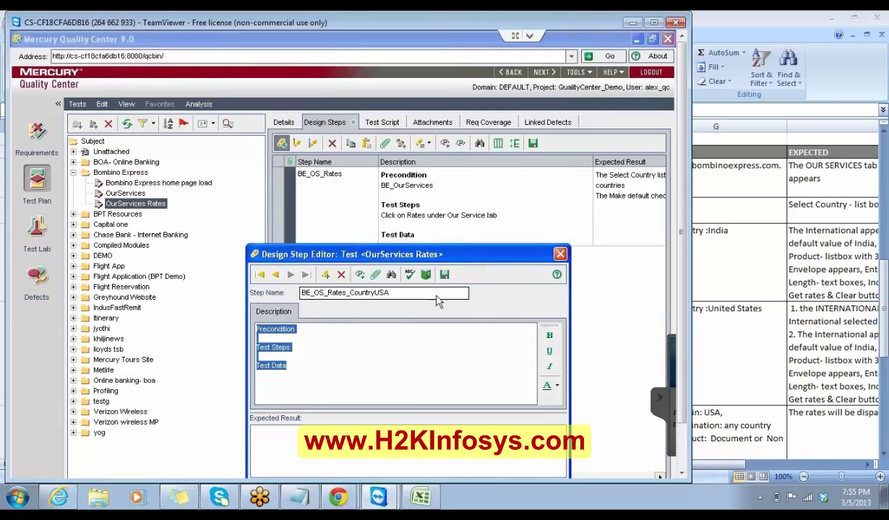
click(550, 337)
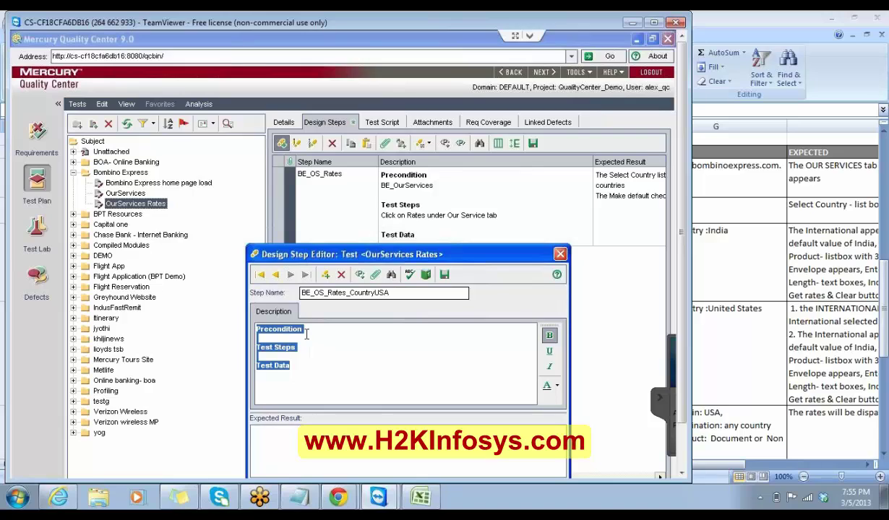
- Enter BE_OS_Rates as the precondition, on the blank line under the Precondition heading
click(306, 335)
text(B)
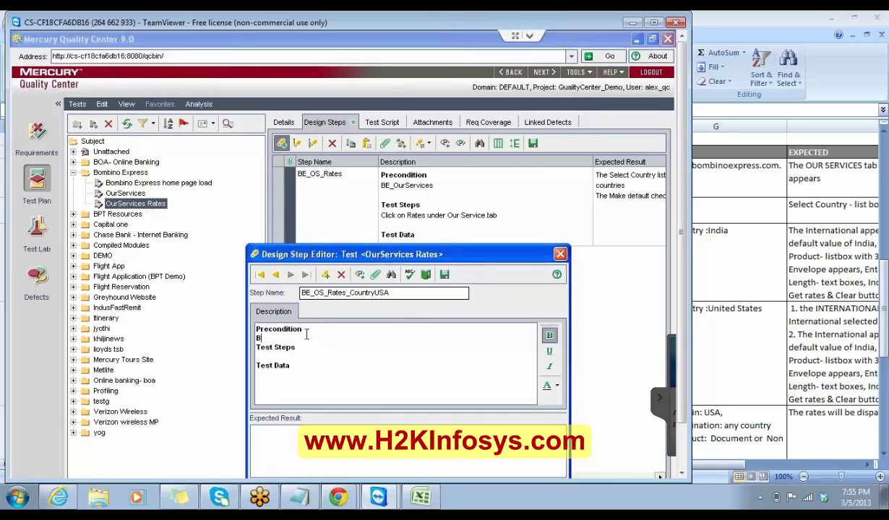
text(E_OS_Rates)
- Remove the bold formatting from the BE_OS_Rates precondition and add a blank line below it
key(shift+Left)
key(shift+Left)
key(shift+Left)
key(shift+Left)
key(shift+Left)
key(shift+Left)
key(shift+Left)
key(shift+Left)
key(shift+Left)
key(shift+Left)
key(shift+Left)
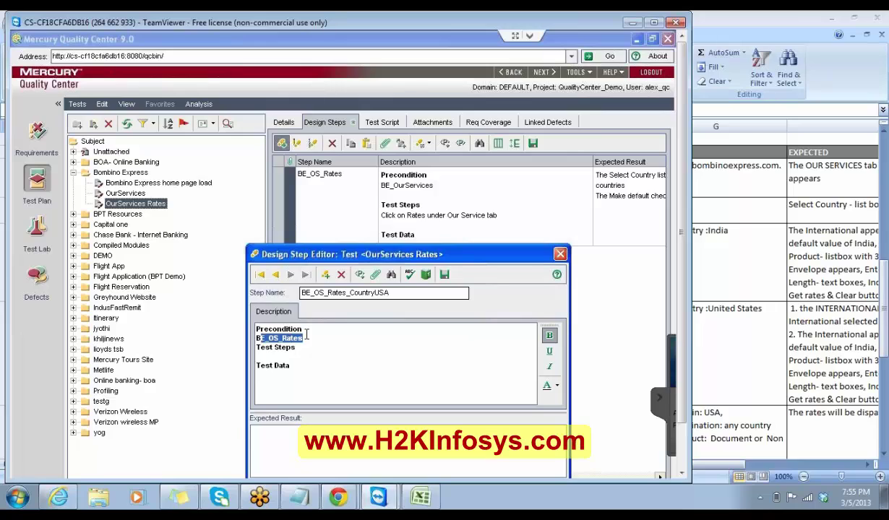
click(549, 335)
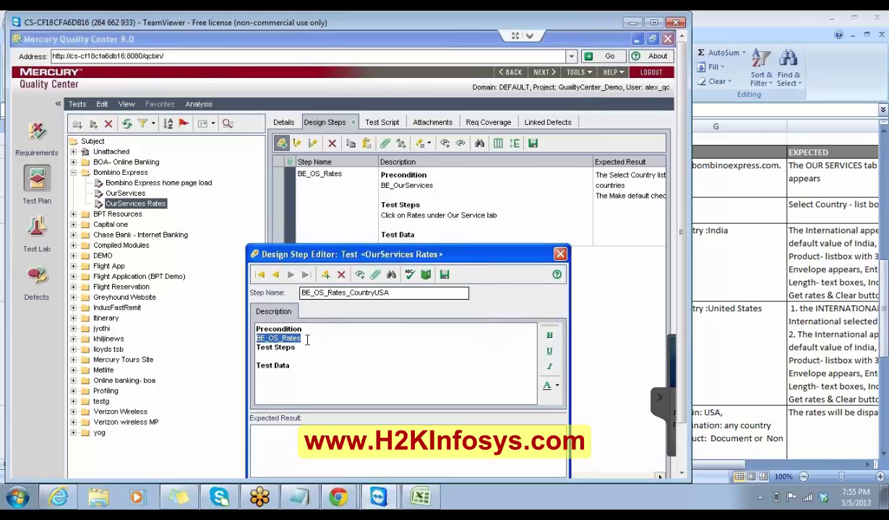
click(306, 338)
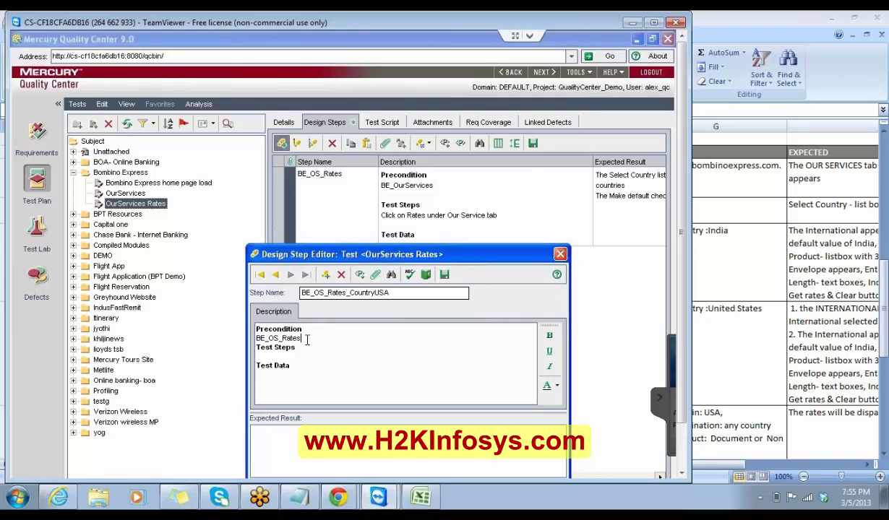
key(Return)
- Enter "Select the country as USA" under the Test Steps heading and "Select Country: USA" under Test Data
click(279, 363)
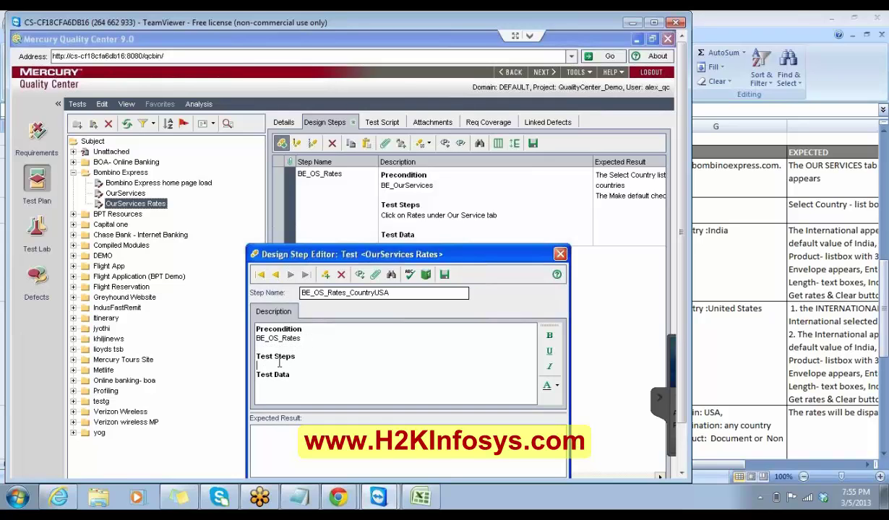
key(Return)
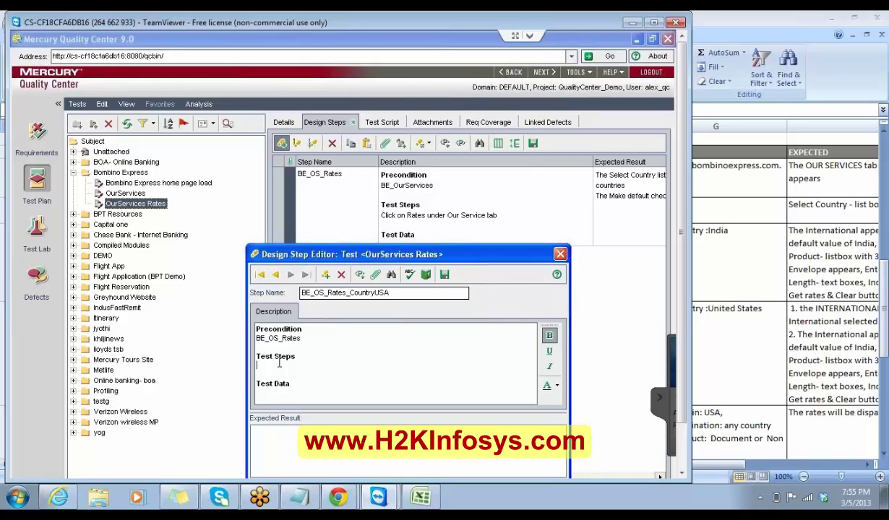
text(Select the country as USA)
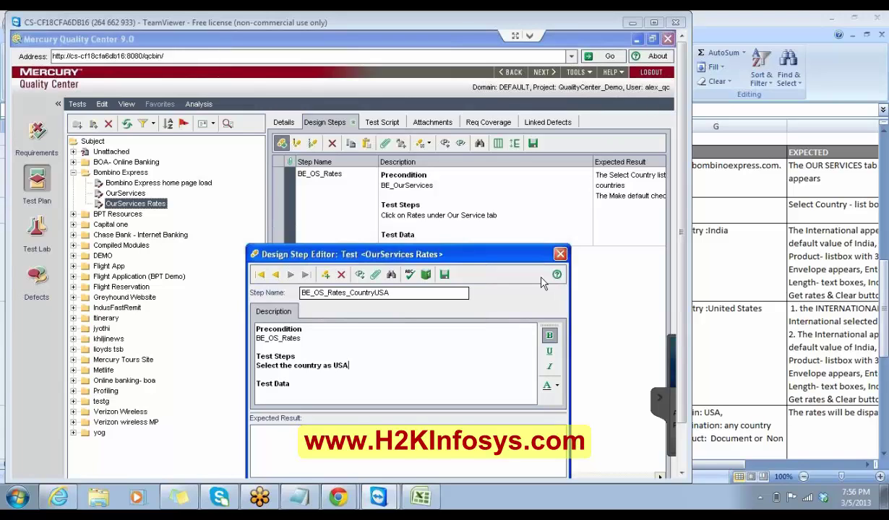
click(291, 383)
key(Return)
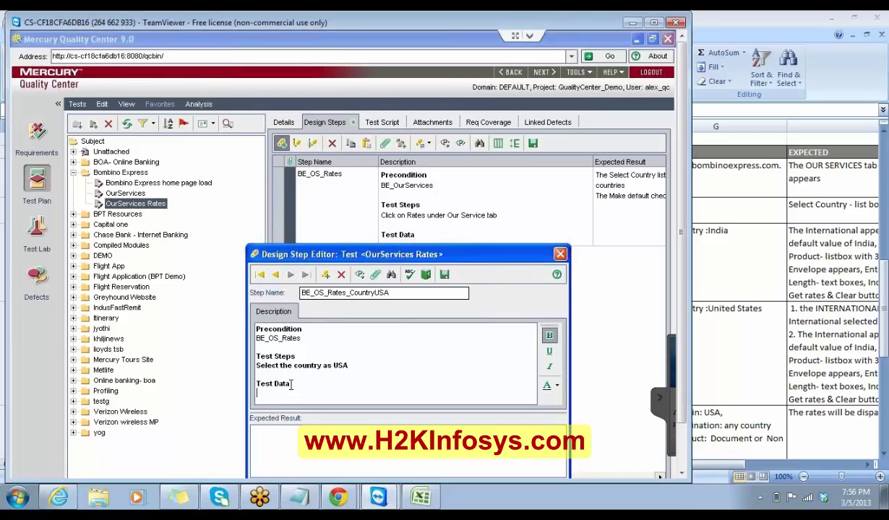
text(Select Country: USA)
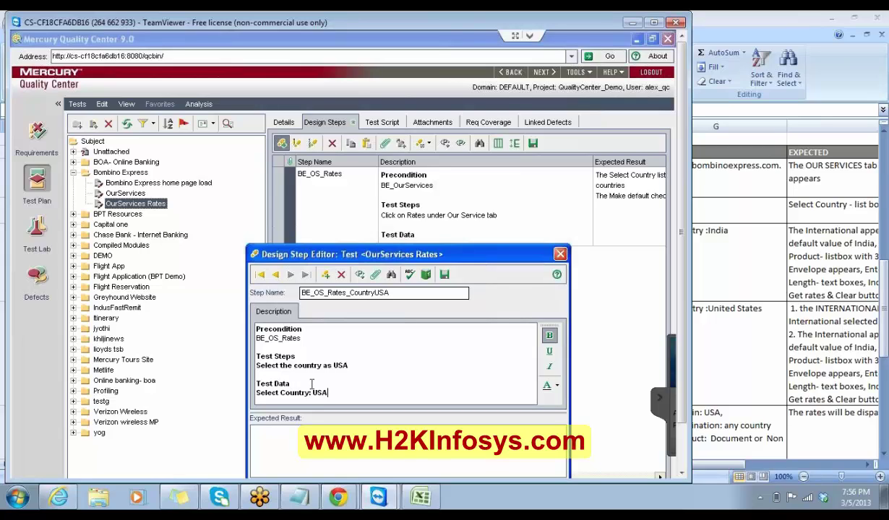
- Remove the bold from the test step and test data lines, and move the step editor so its Expected Result field is exposed
drag(327, 392, 257, 395)
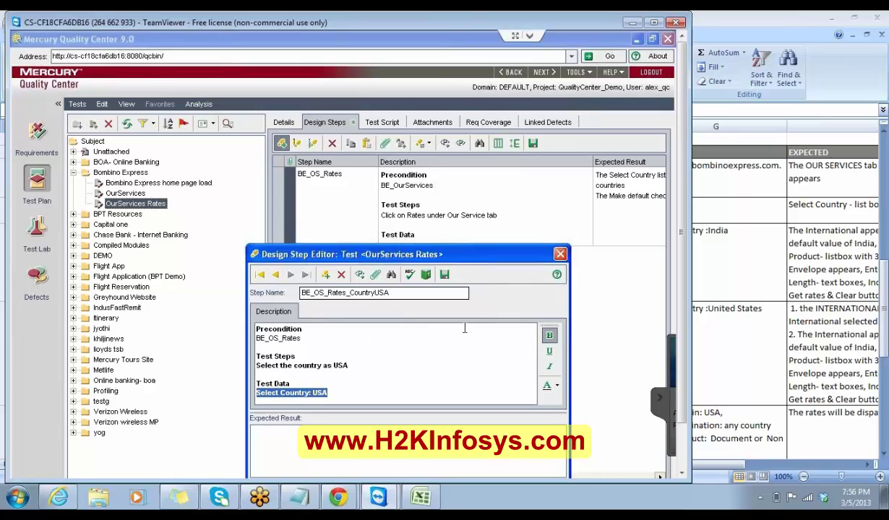
click(548, 335)
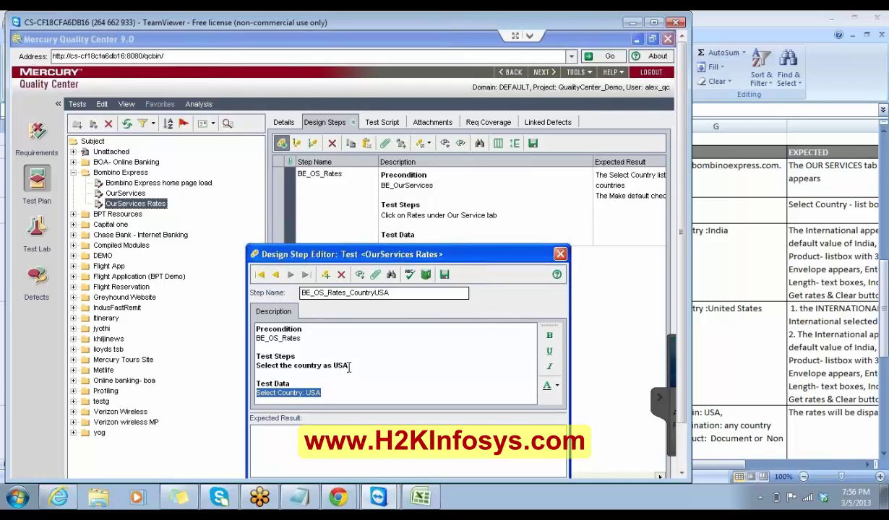
drag(348, 365, 256, 366)
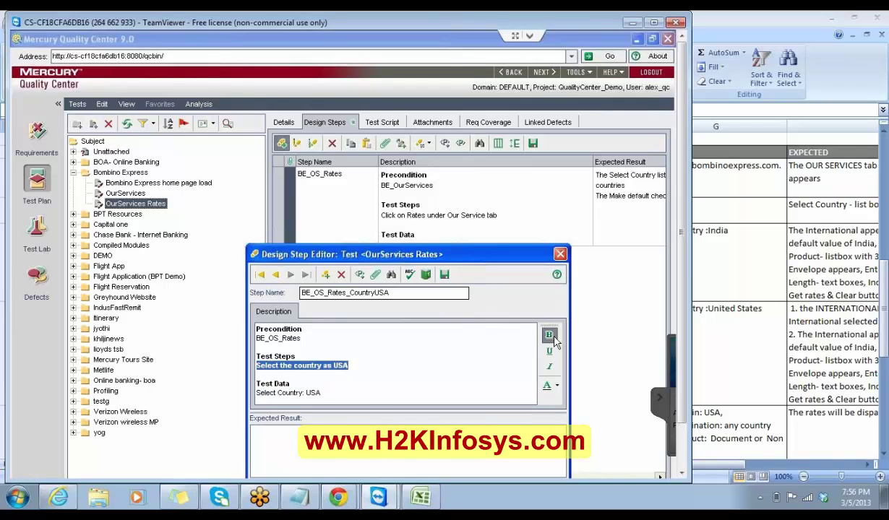
click(548, 335)
drag(489, 263, 488, 159)
click(485, 265)
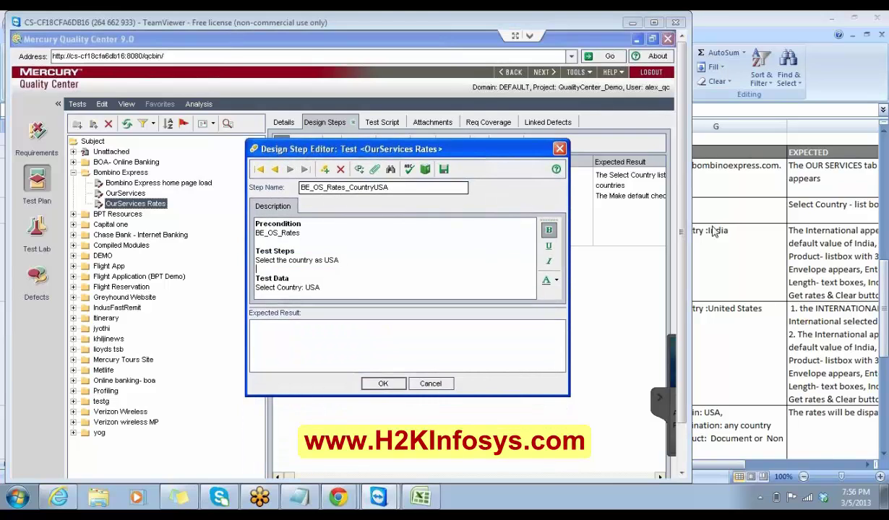
- Switch to the Excel test case sheet and copy the full expected result text of the BE Default Country-USA case from cell H21
key(alt+Tab)
click(585, 269)
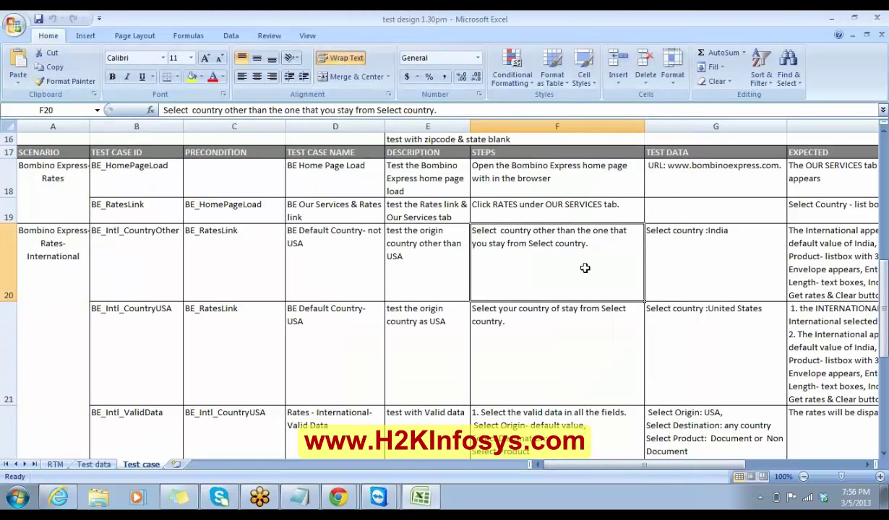
key(Right)
key(Right)
key(Right)
key(Right)
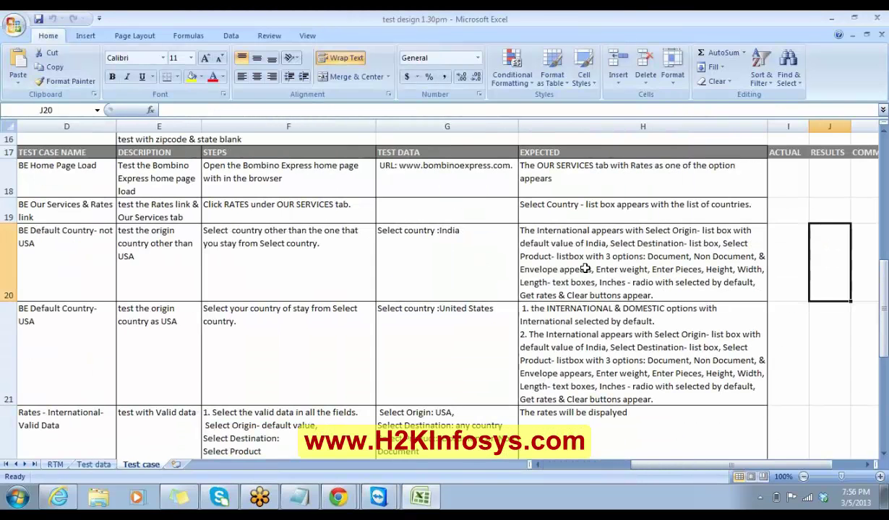
key(Down)
key(Down)
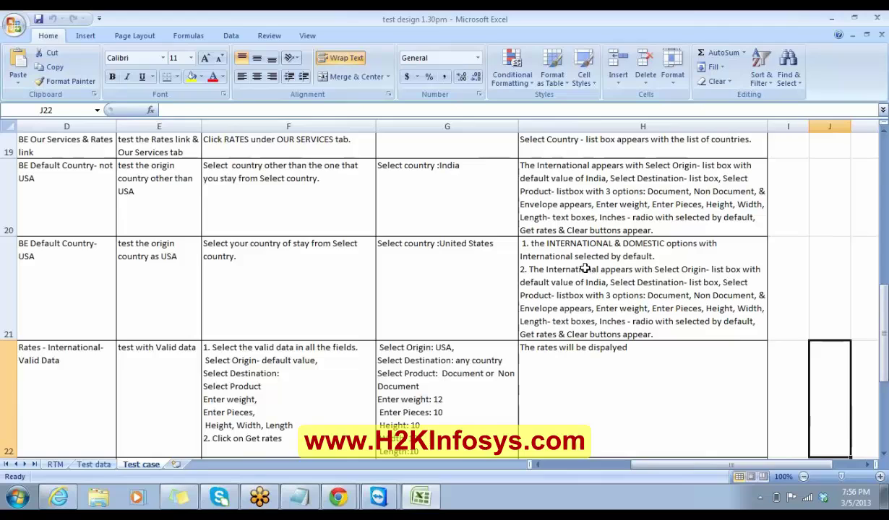
click(574, 189)
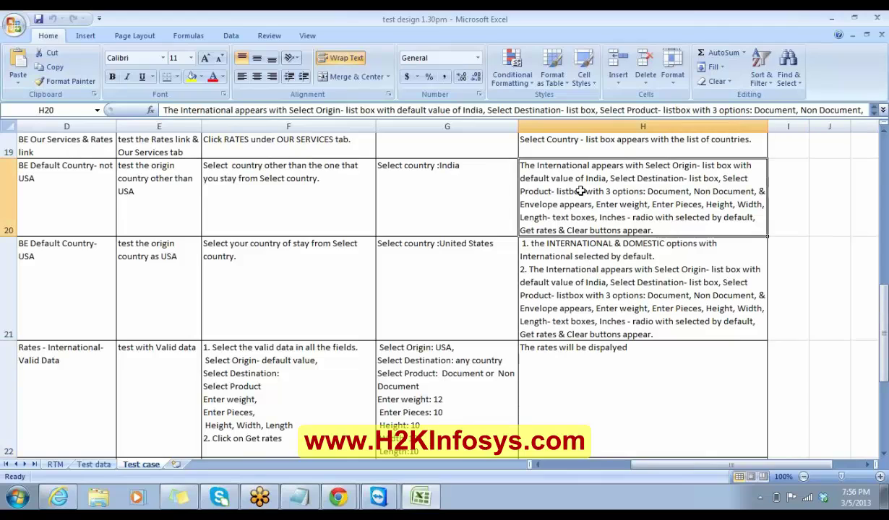
click(553, 251)
double_click(532, 247)
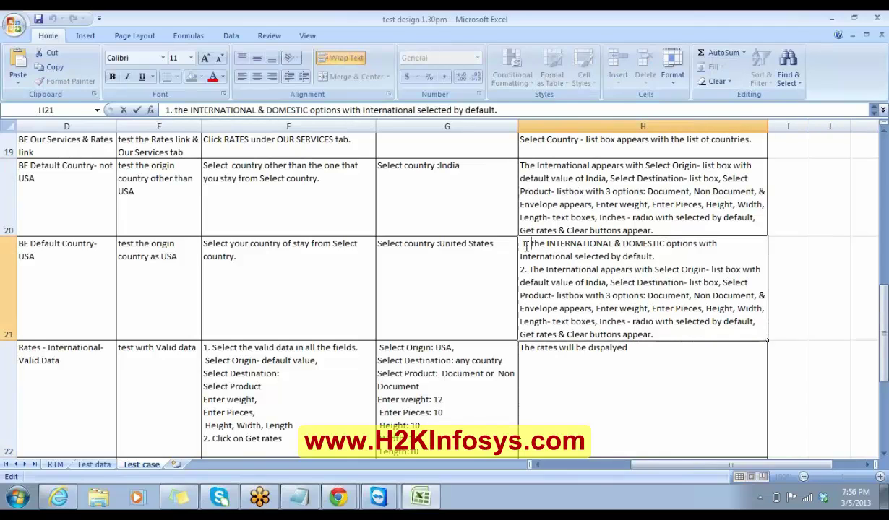
drag(521, 244, 660, 333)
key(ctrl+c)
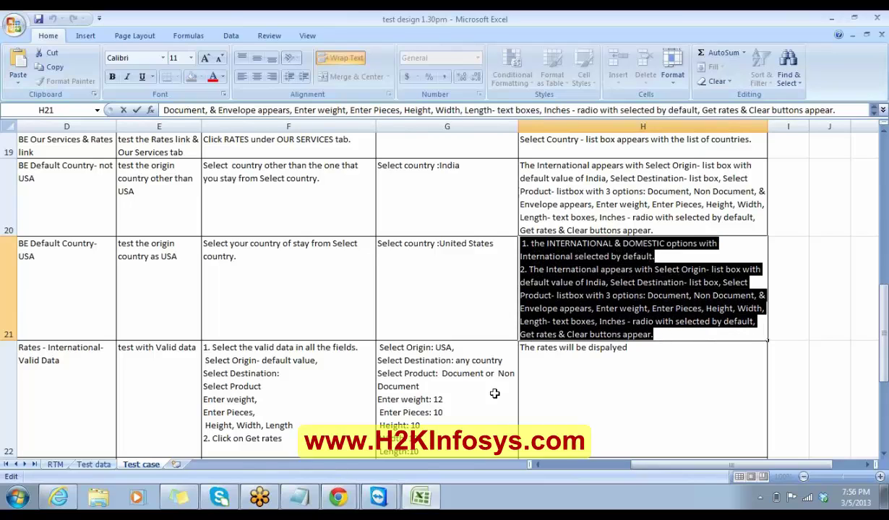
- Return to Quality Center, paste the copied text as the expected result of BE_OS_Rates_CountryUSA and save the design step
click(337, 493)
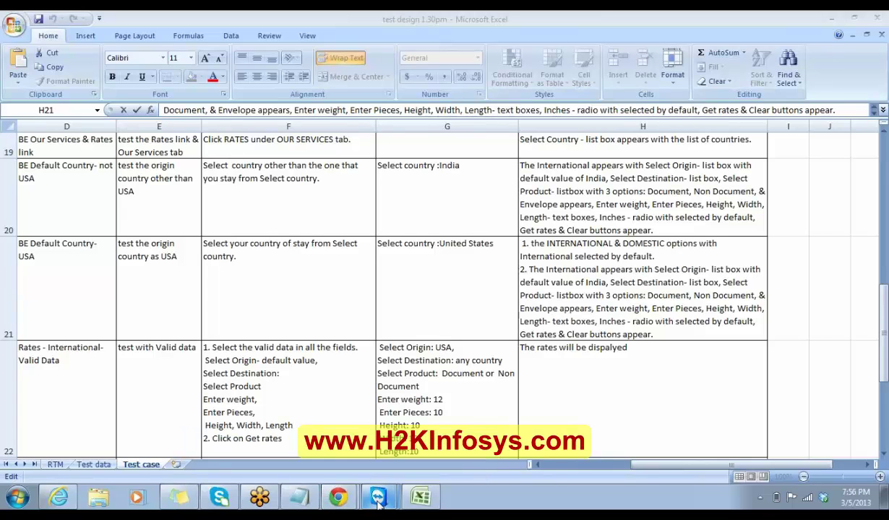
click(378, 498)
click(357, 451)
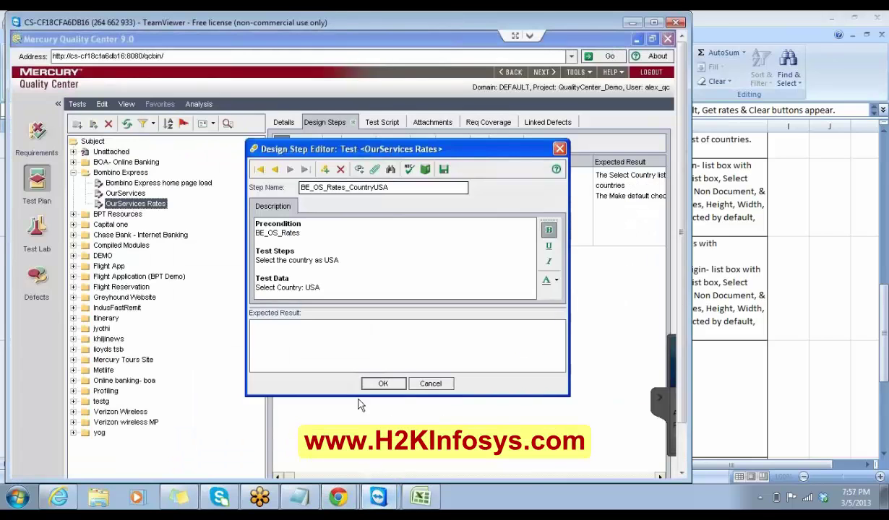
click(317, 346)
key(ctrl+v)
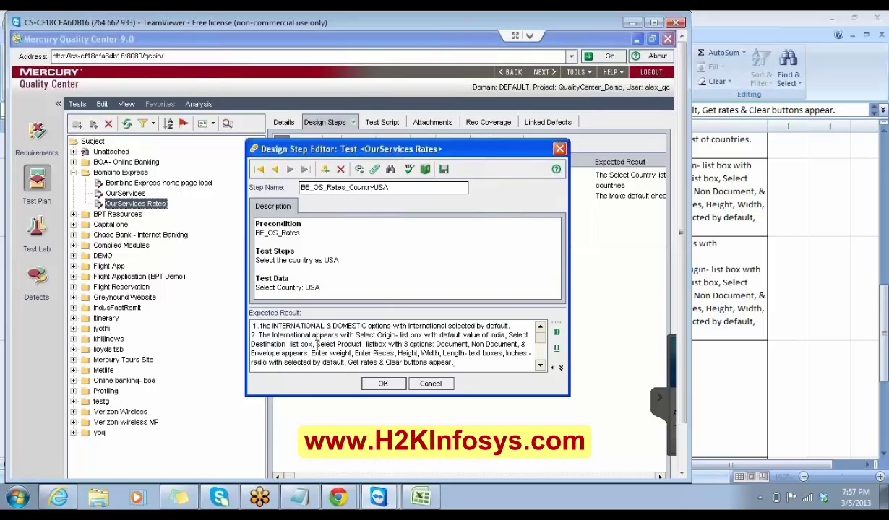
click(381, 383)
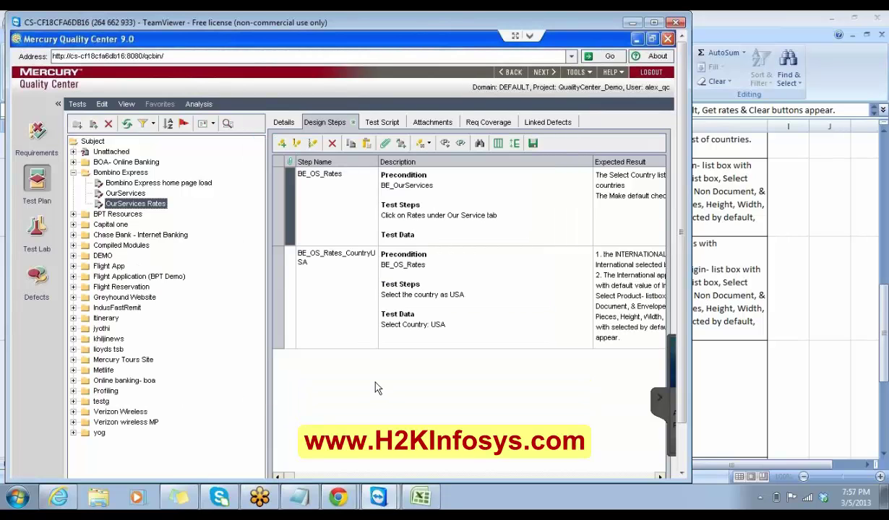
- Compare the new BE_OS_Rates_CountryUSA step with the steps of the USA and non-USA default country cases in the Excel sheet
click(280, 305)
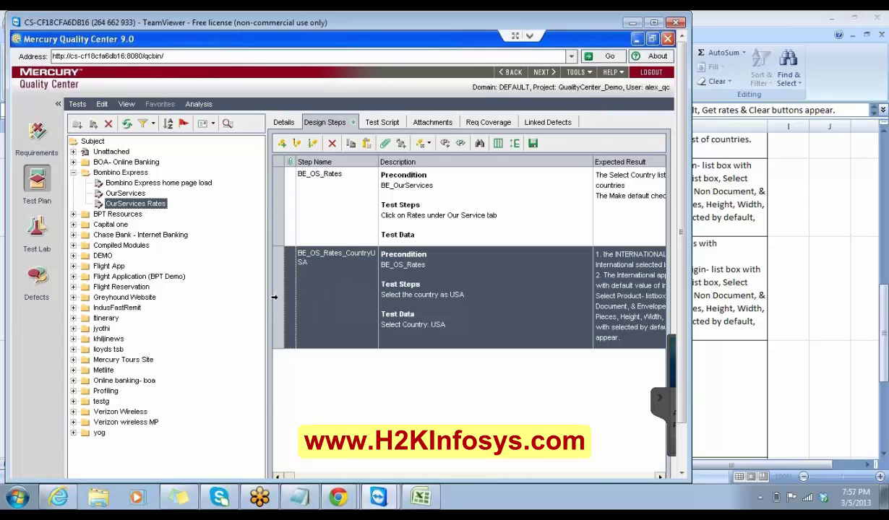
click(705, 291)
click(339, 279)
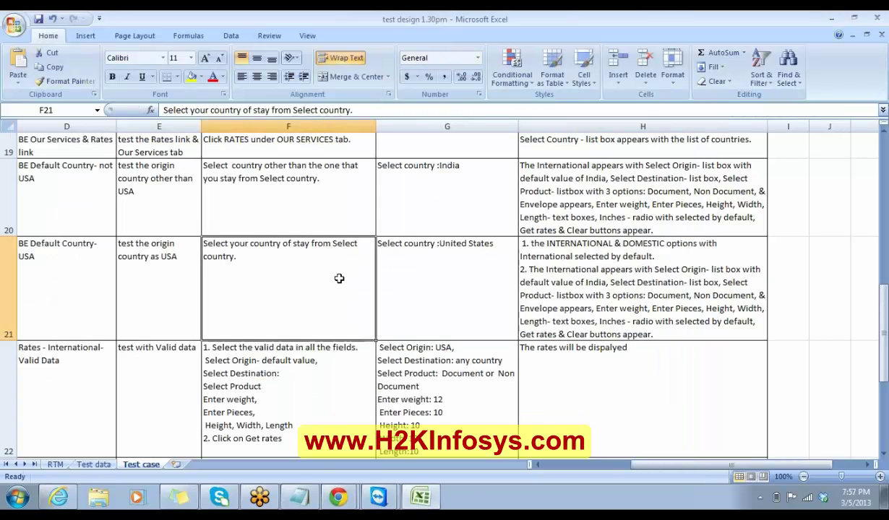
click(335, 198)
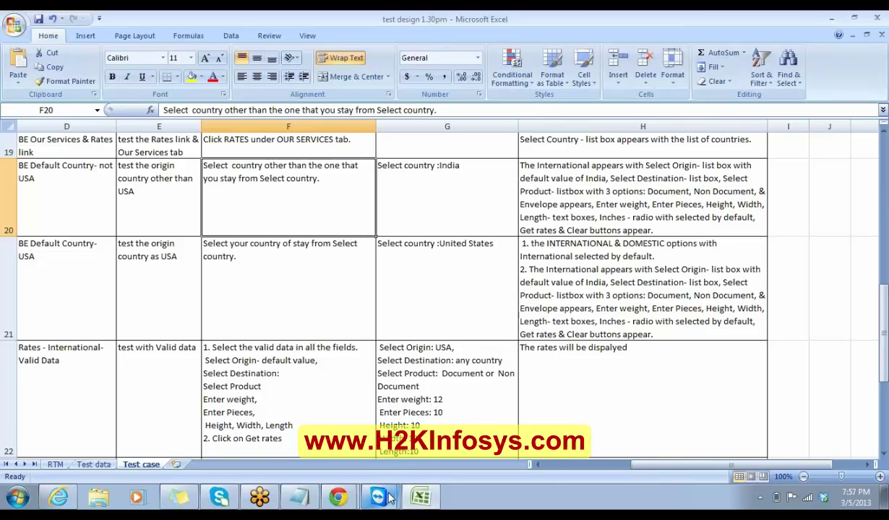
mouse_move(378, 486)
click(376, 466)
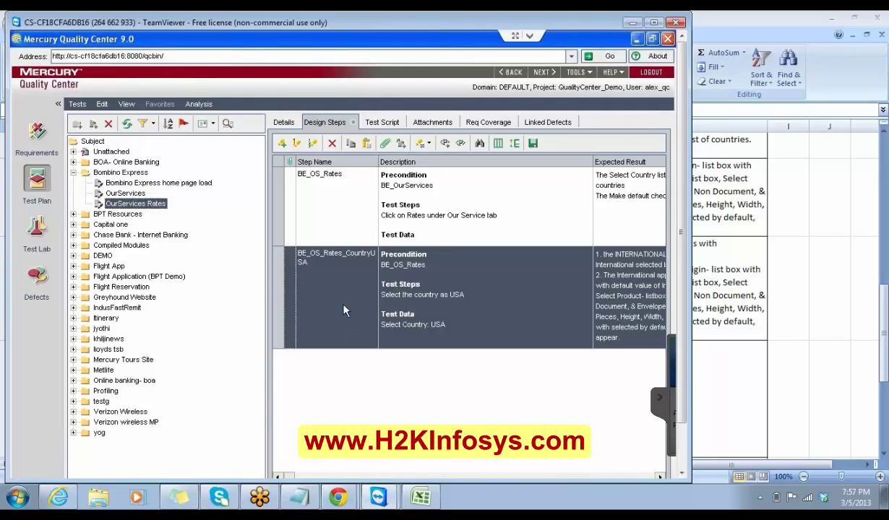
click(282, 144)
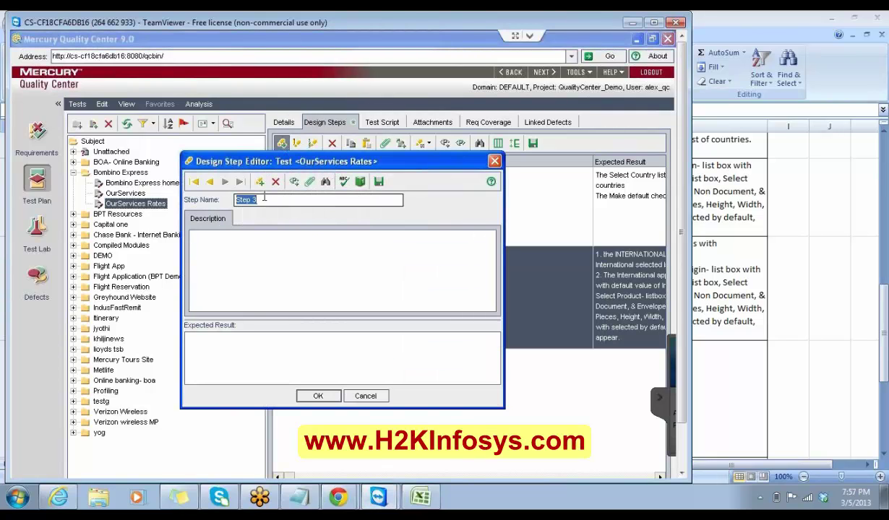
click(495, 161)
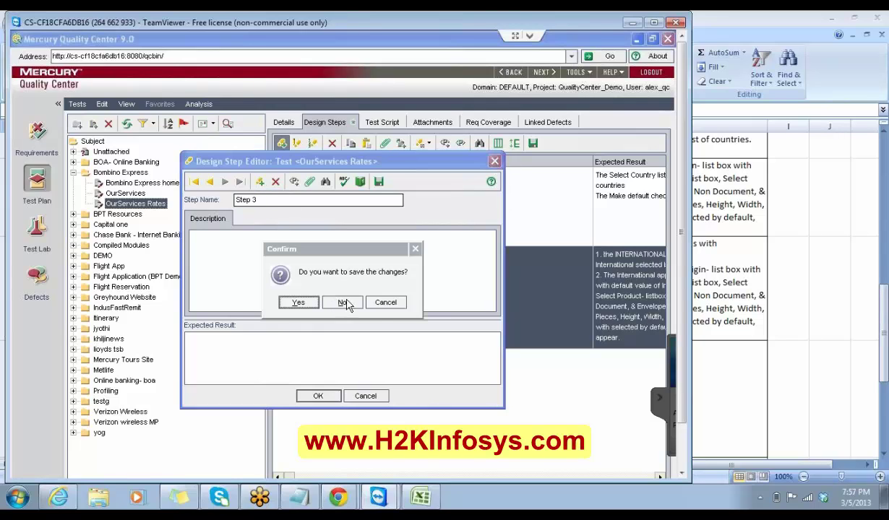
click(385, 303)
click(350, 394)
click(342, 302)
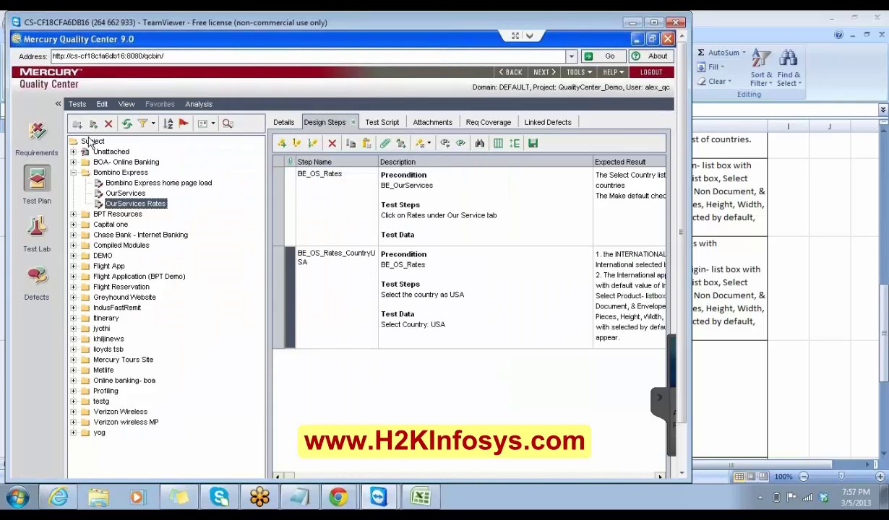
- Switch to Notepad, restore it to a smaller window over Quality Center, and insert blank lines above the existing session notes
click(301, 497)
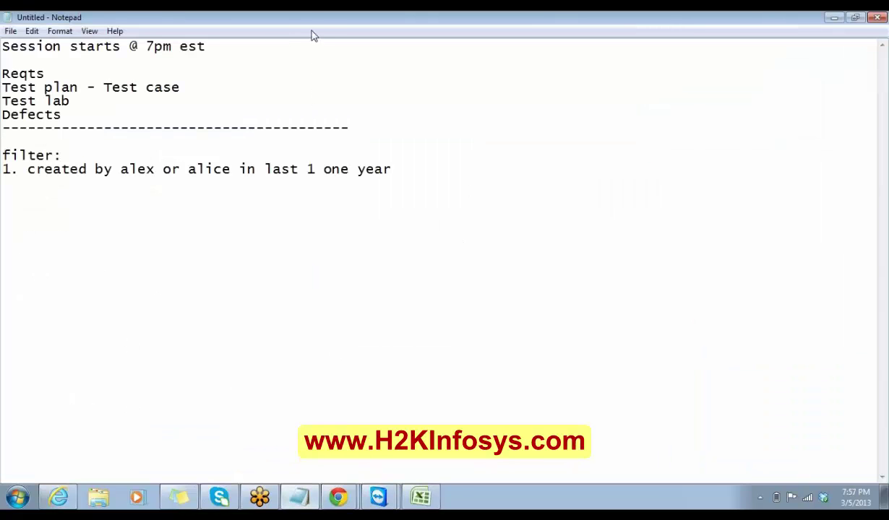
drag(312, 26, 326, 219)
click(258, 249)
key(Return)
key(Return)
key(Return)
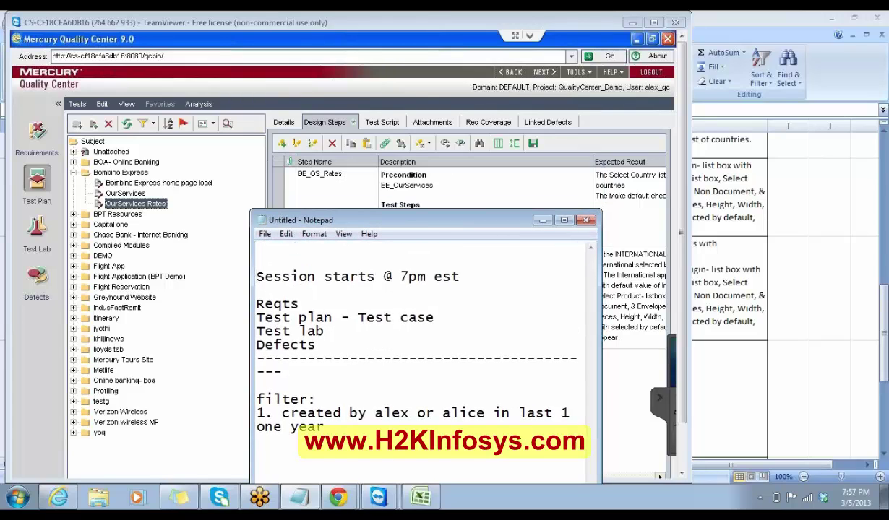
- Note the procedure at the beginning of the file as three lines: "create new folder", "Create new test" and "Design steps ->new step"
click(257, 248)
text(c)
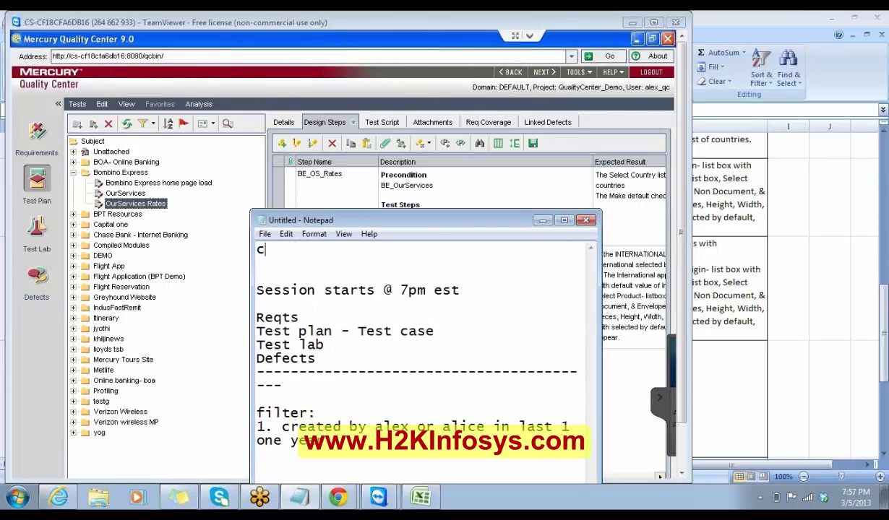
text(reate new folde)
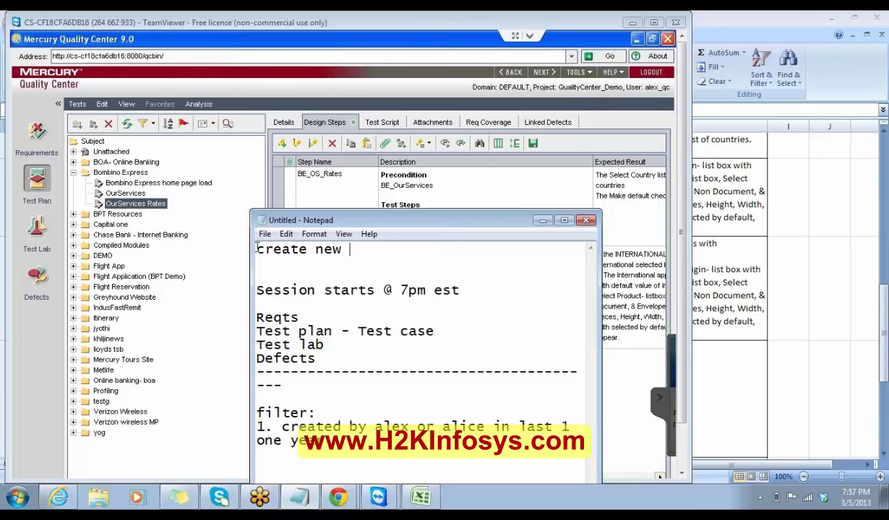
text(r)
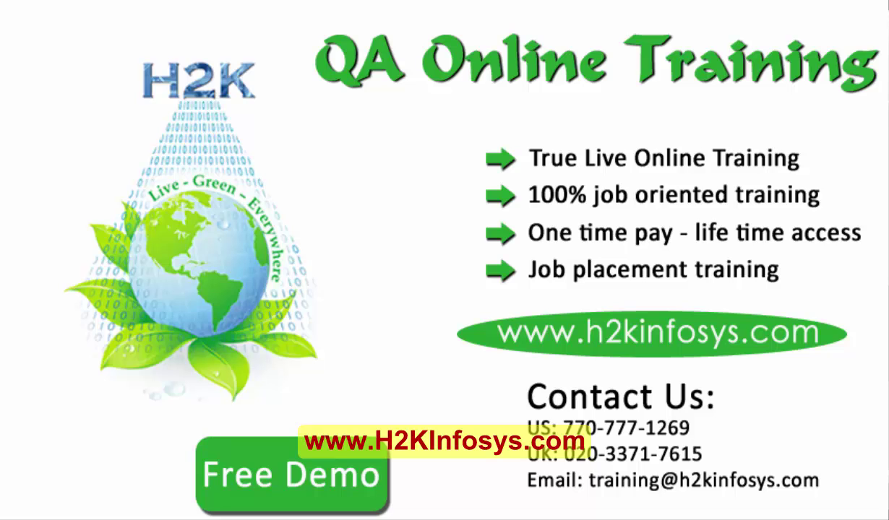
text(reate )
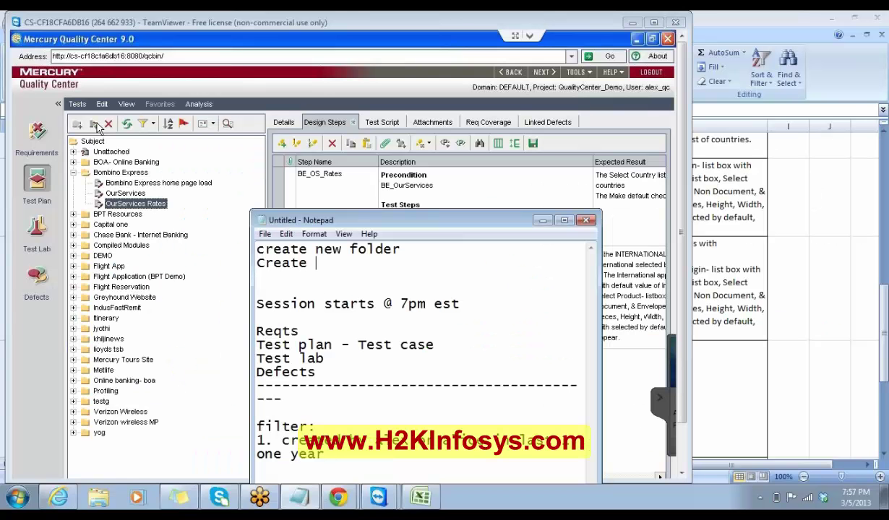
text(new test)
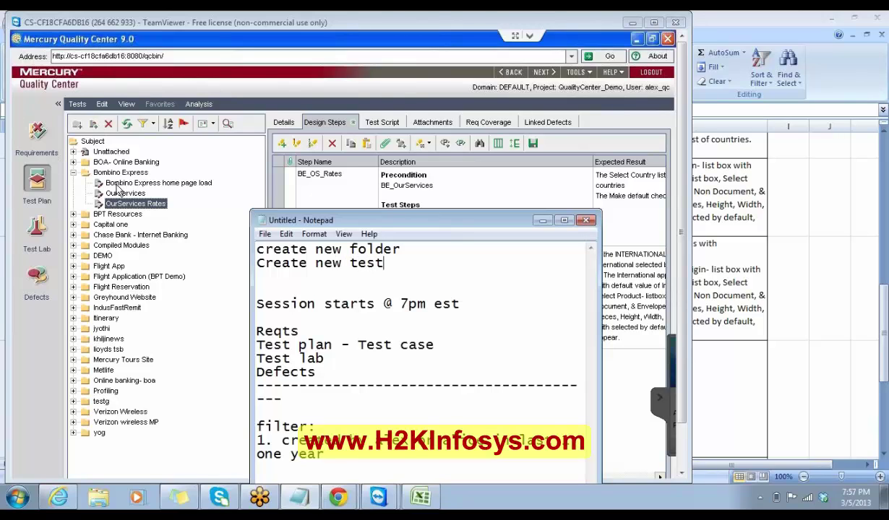
key(Return)
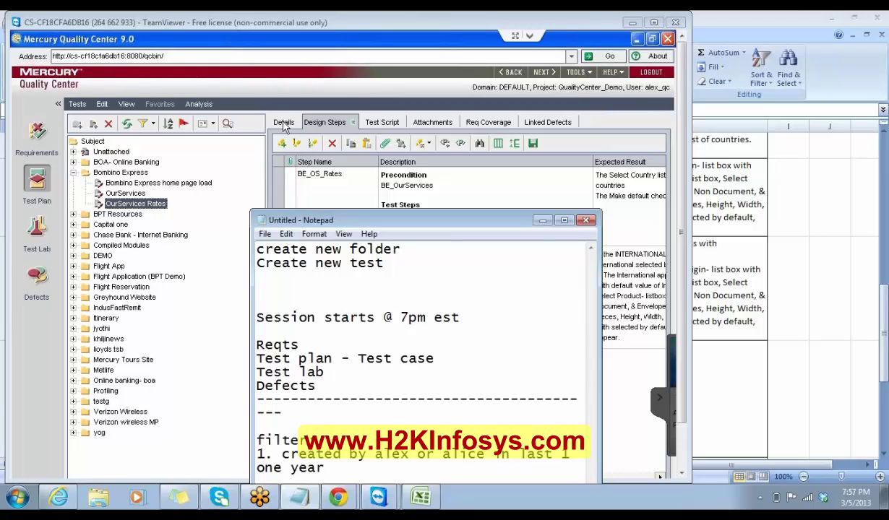
text(Design steps ->)
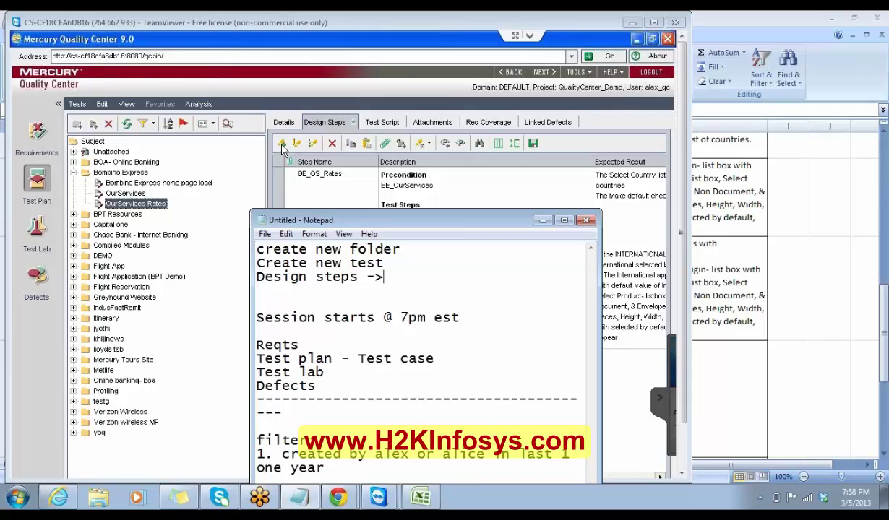
text(new step)
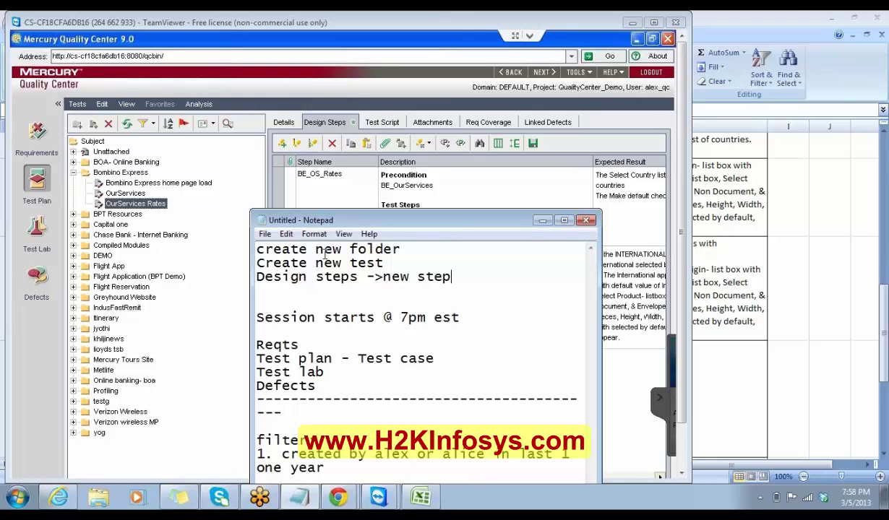
- Insert blank lines below the procedure notes to push the older session notes out of view
key(Return)
key(Return)
key(Return)
key(Return)
key(Return)
key(Return)
key(Return)
key(Return)
key(Return)
key(Return)
key(Return)
key(Return)
key(Return)
key(Return)
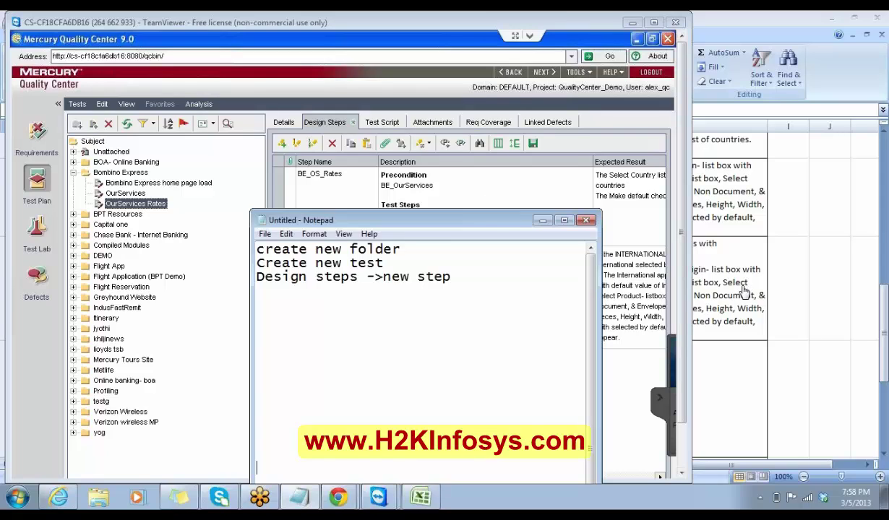
- Switch to the Excel test case sheet behind the Notepad and Quality Center windows
click(715, 282)
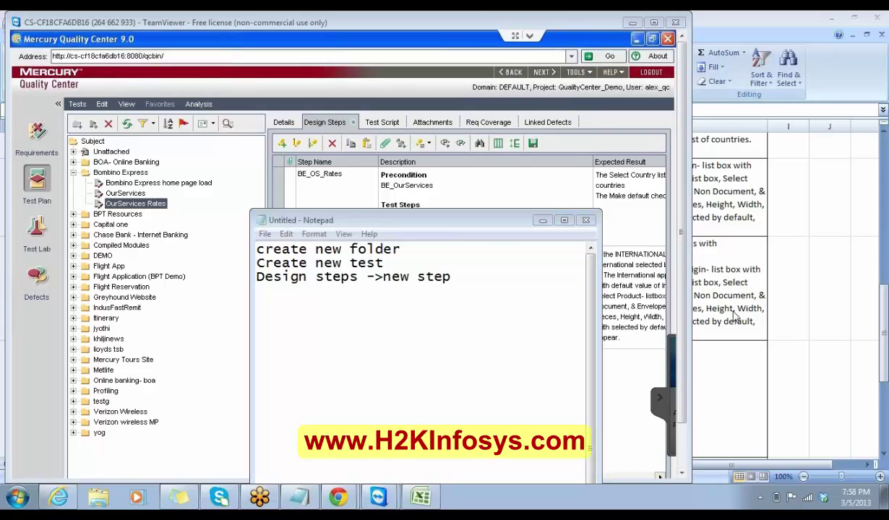